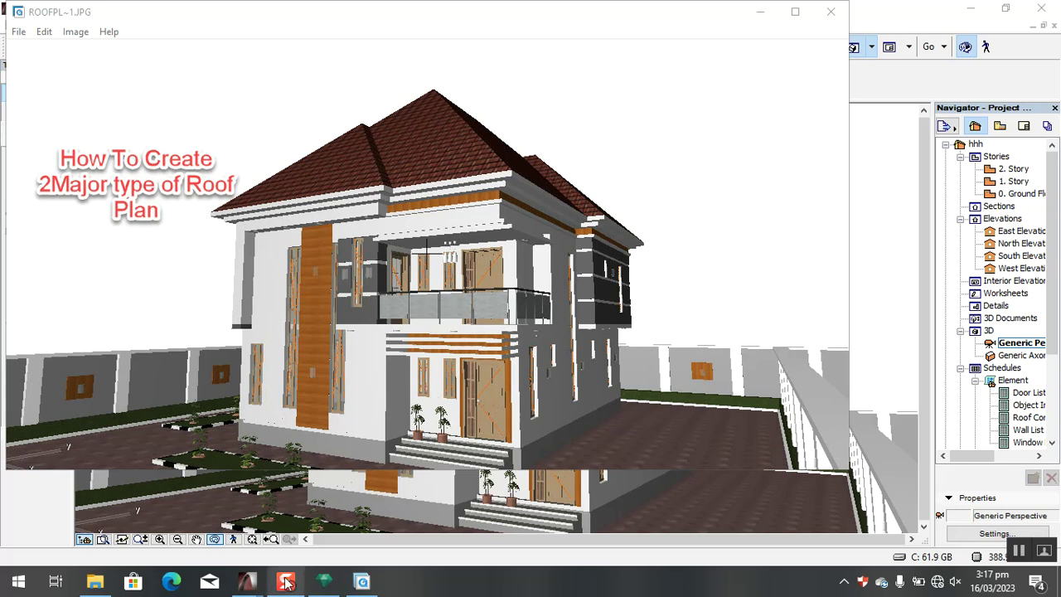
# Compare the roof shapes of the 4bedroom bungalo and hhh models in their 3D views.
pyautogui.moveTo(265, 585)
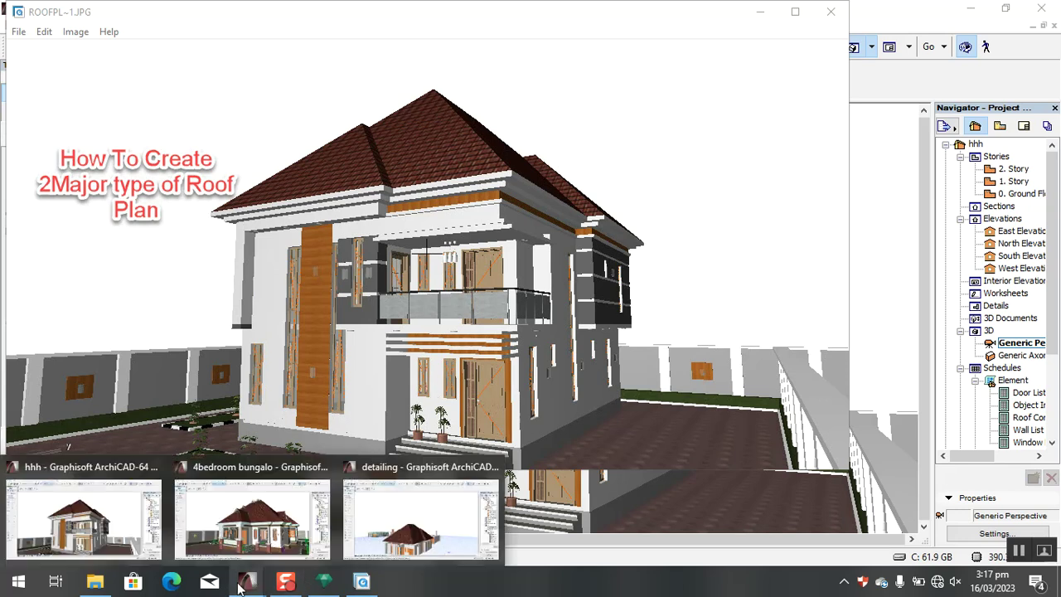
pyautogui.click(252, 514)
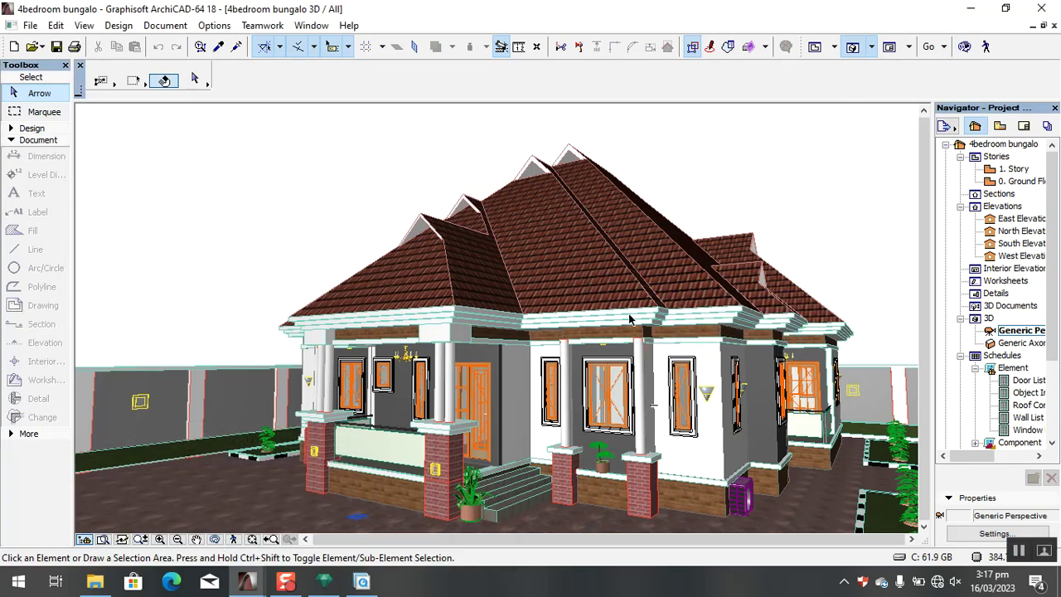
pyautogui.moveTo(247, 580)
pyautogui.click(68, 538)
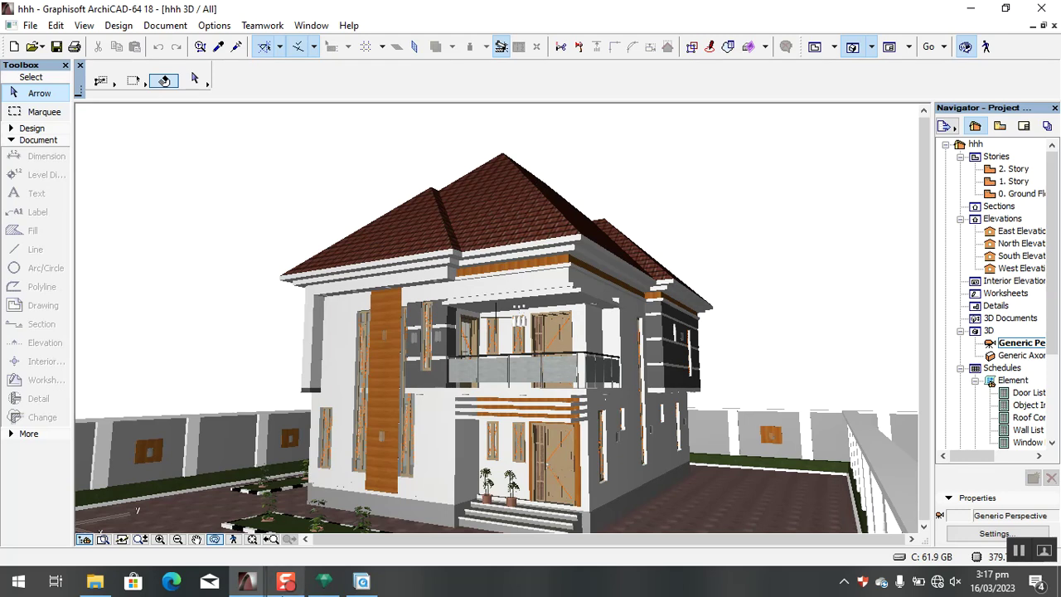
pyautogui.moveTo(247, 580)
pyautogui.click(252, 519)
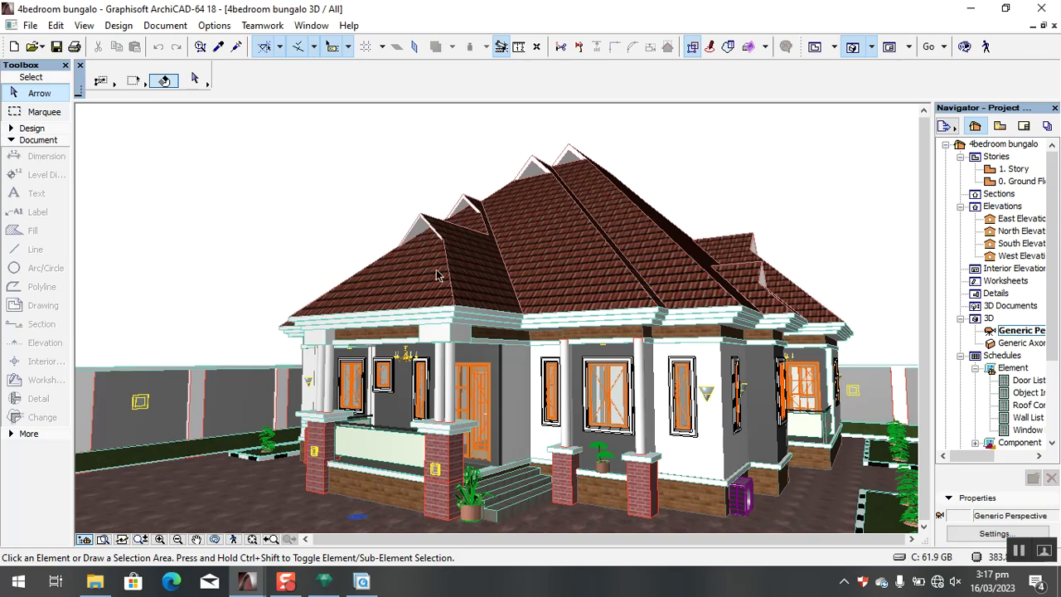
# Examine how the roofs of the 4bedroom bungalo and hhh models are built by selecting each one, and clear both selections.
pyautogui.click(523, 191)
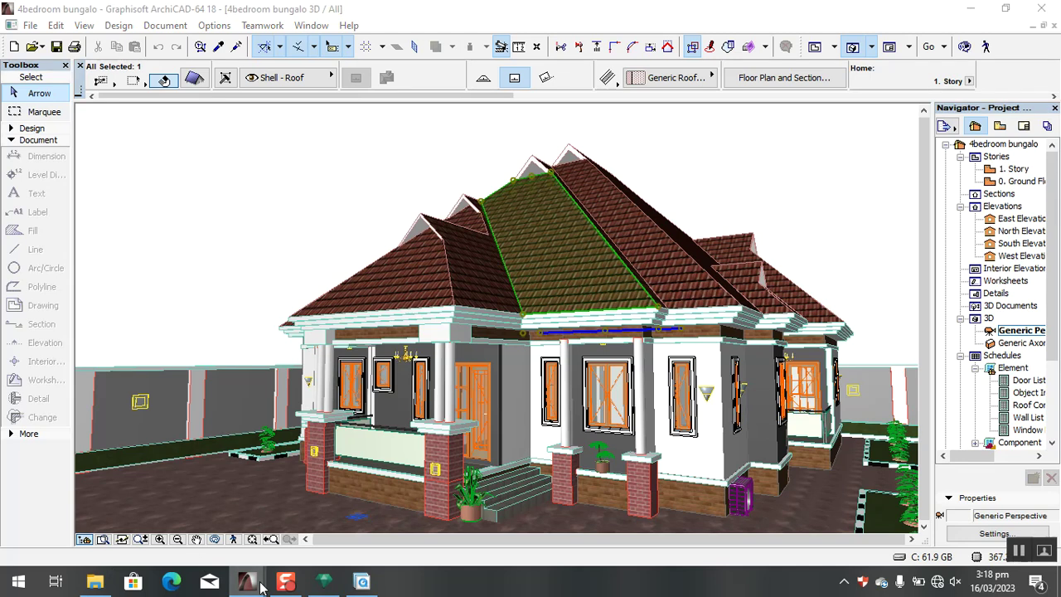
pyautogui.moveTo(239, 584)
pyautogui.click(69, 531)
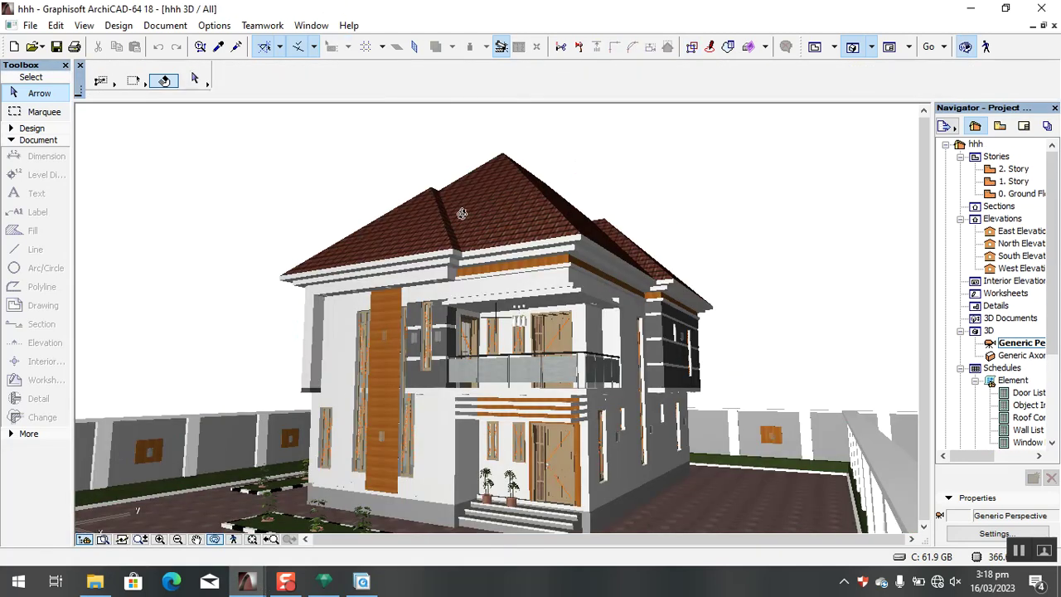
pyautogui.click(501, 209)
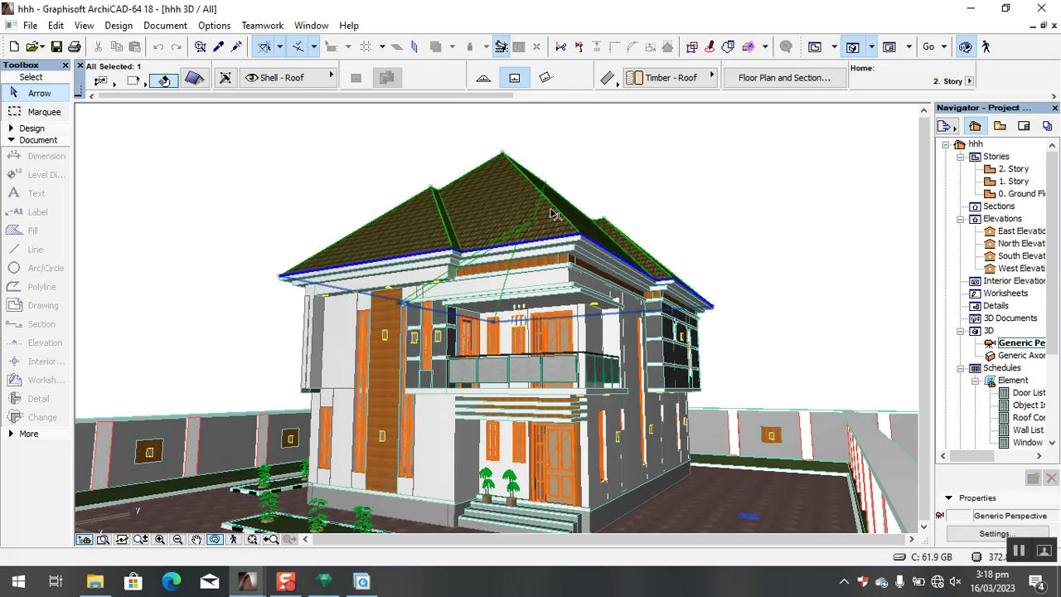
pyautogui.press('Escape')
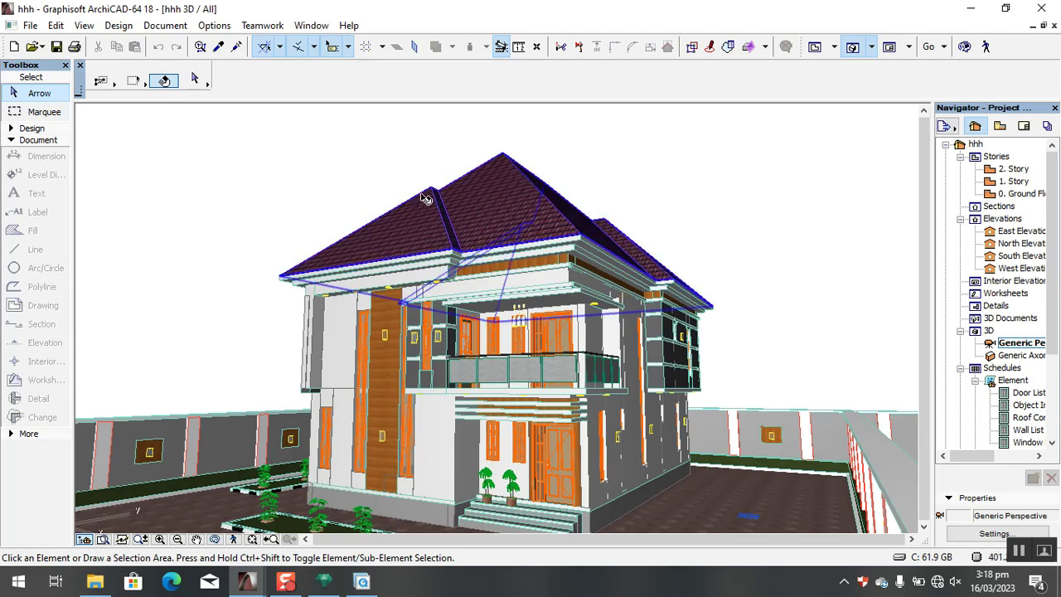
pyautogui.click(247, 581)
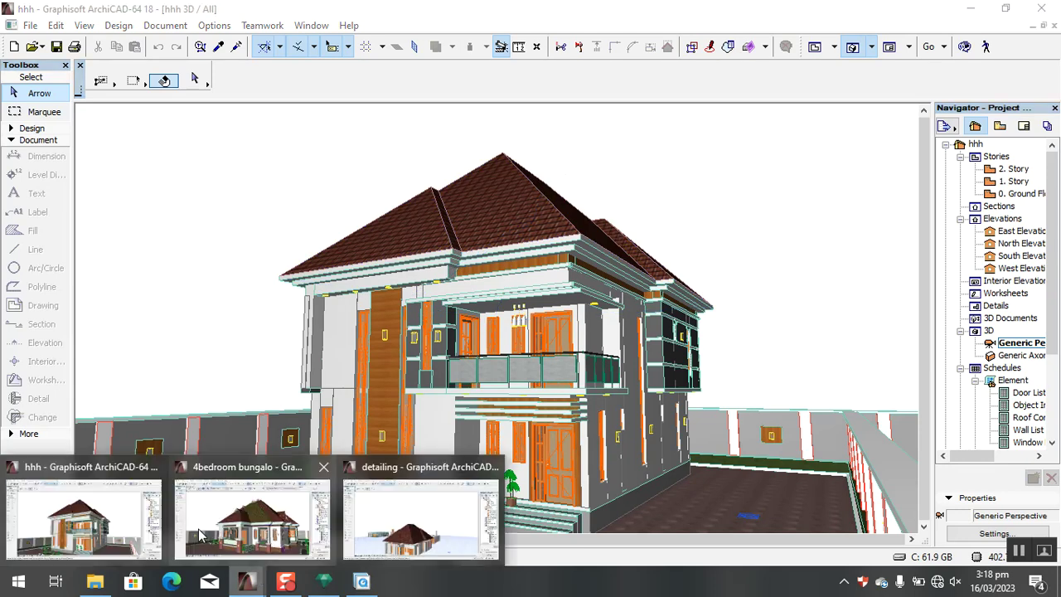
pyautogui.click(252, 519)
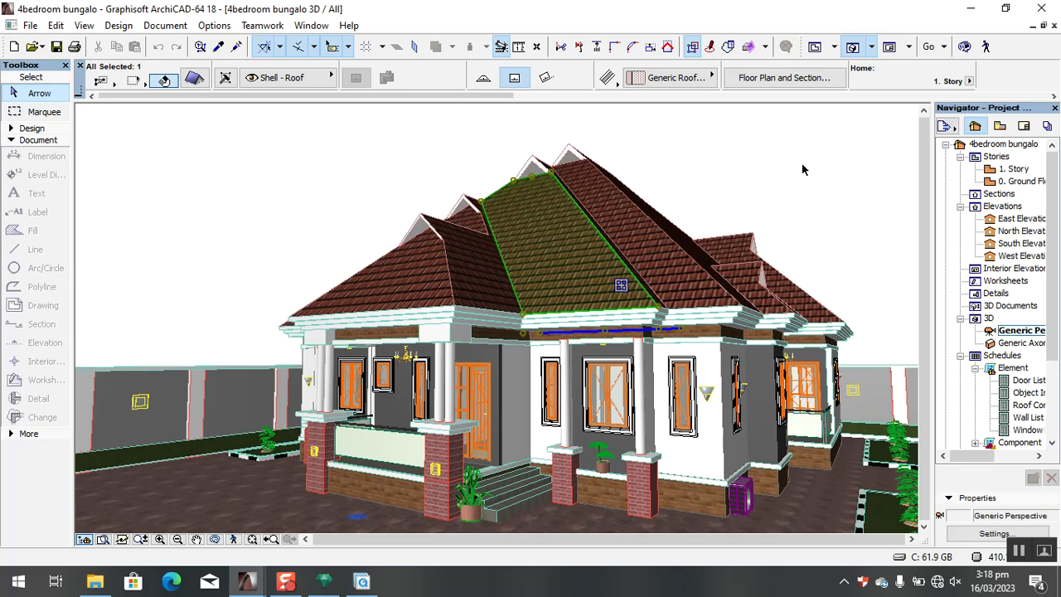
pyautogui.press('Escape')
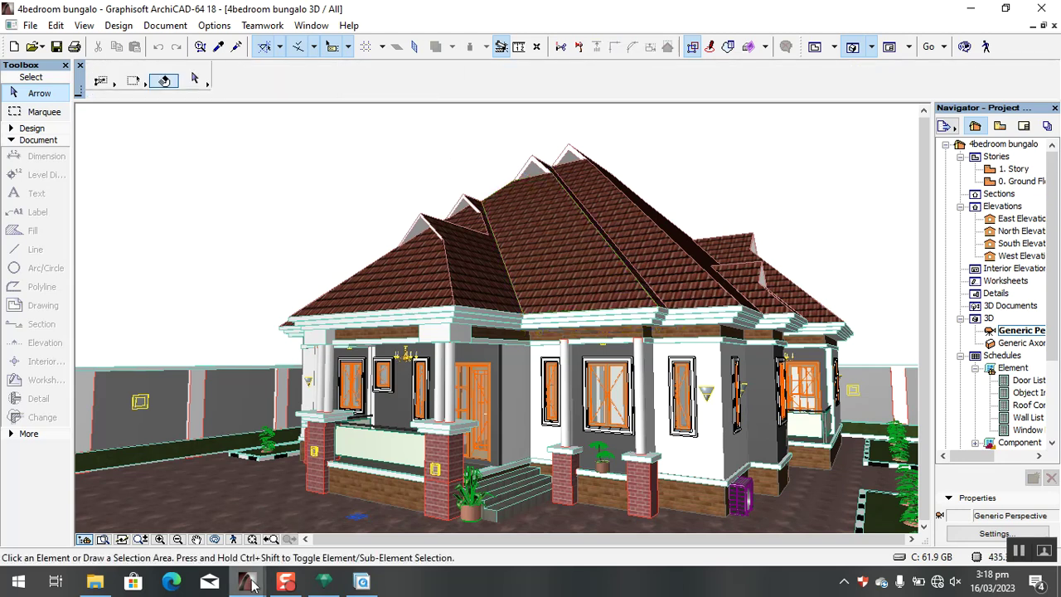
# Switch to the detailing project and open its ground floor plan.
pyautogui.moveTo(247, 580)
pyautogui.click(469, 530)
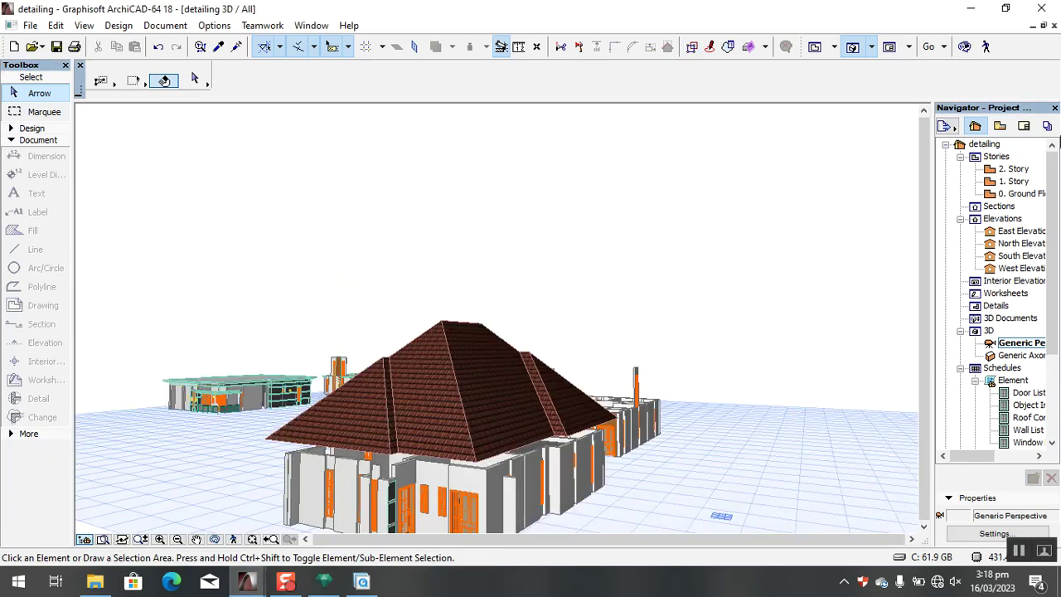
pyautogui.doubleClick(1022, 193)
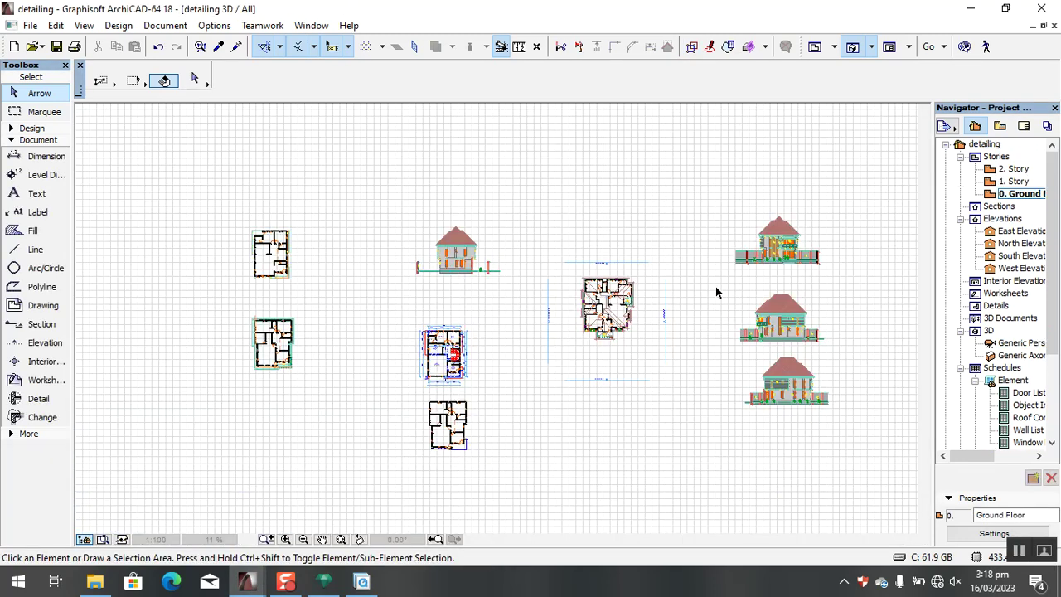
pyautogui.hotkey('ctrl', 'Up')
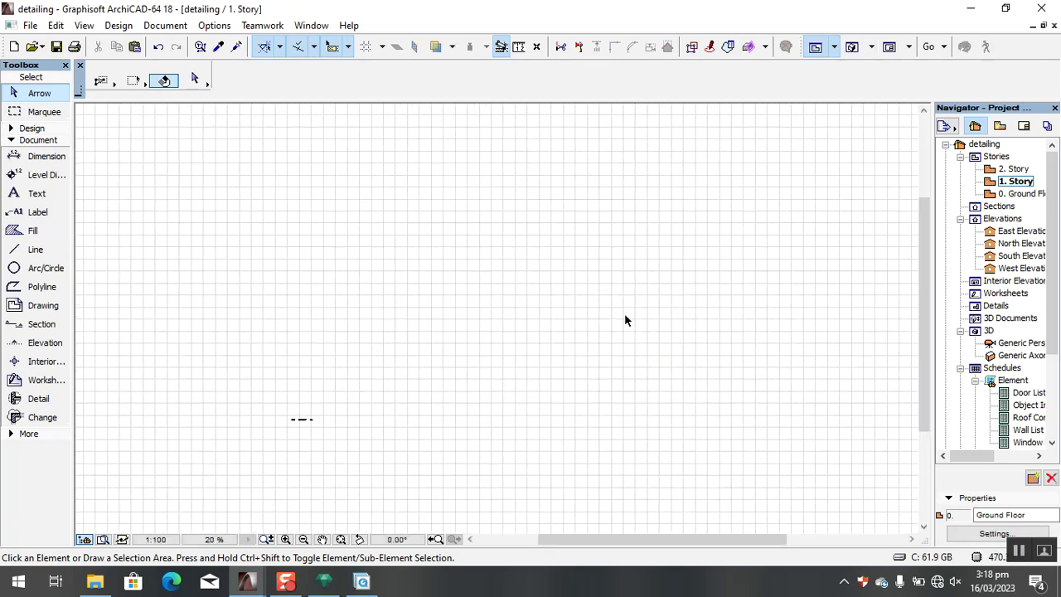
pyautogui.doubleClick(1023, 194)
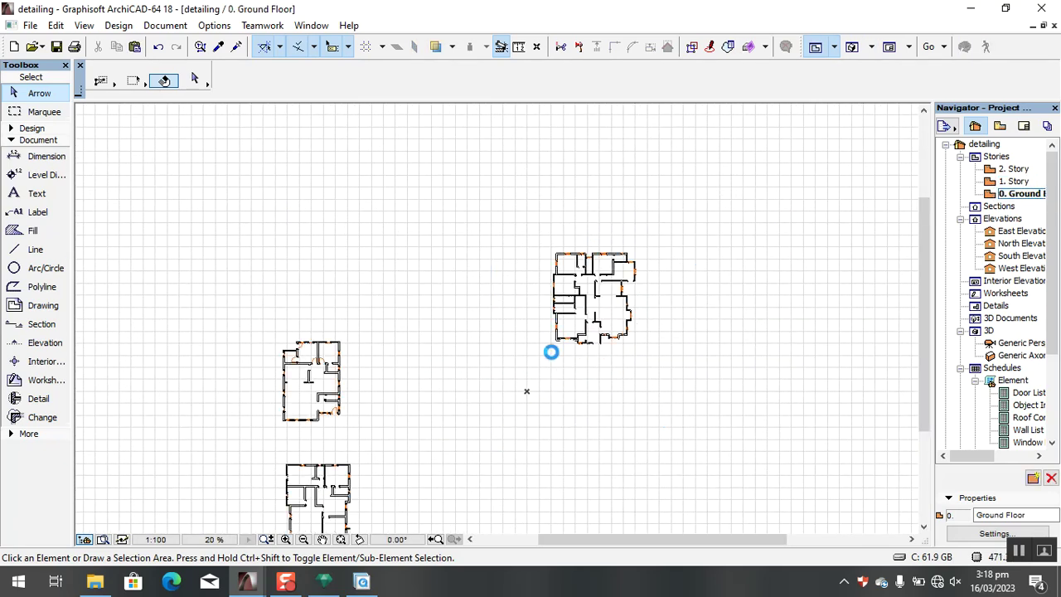
# Delete the grouped roof covering the house plan that has elevation markers around it on the ground floor.
pyautogui.scroll(-2, 612, 286)
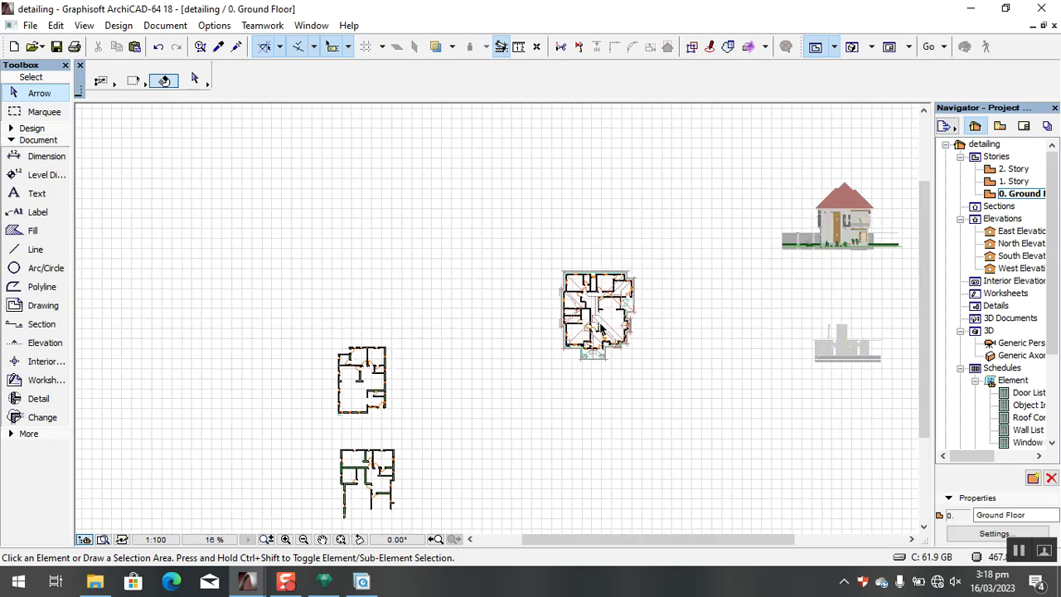
pyautogui.scroll(5, 600, 330)
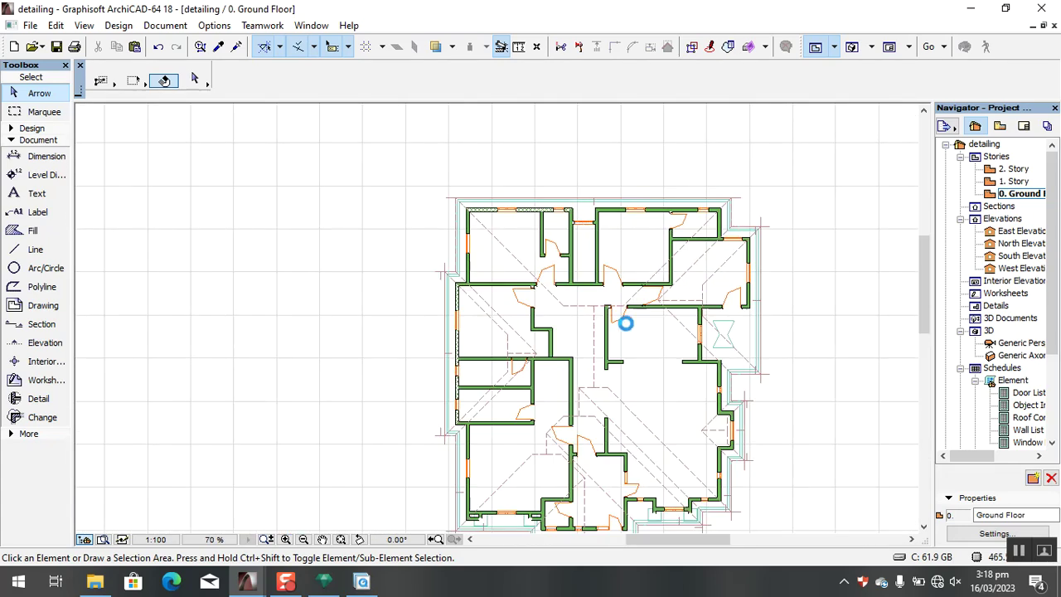
pyautogui.click(703, 262)
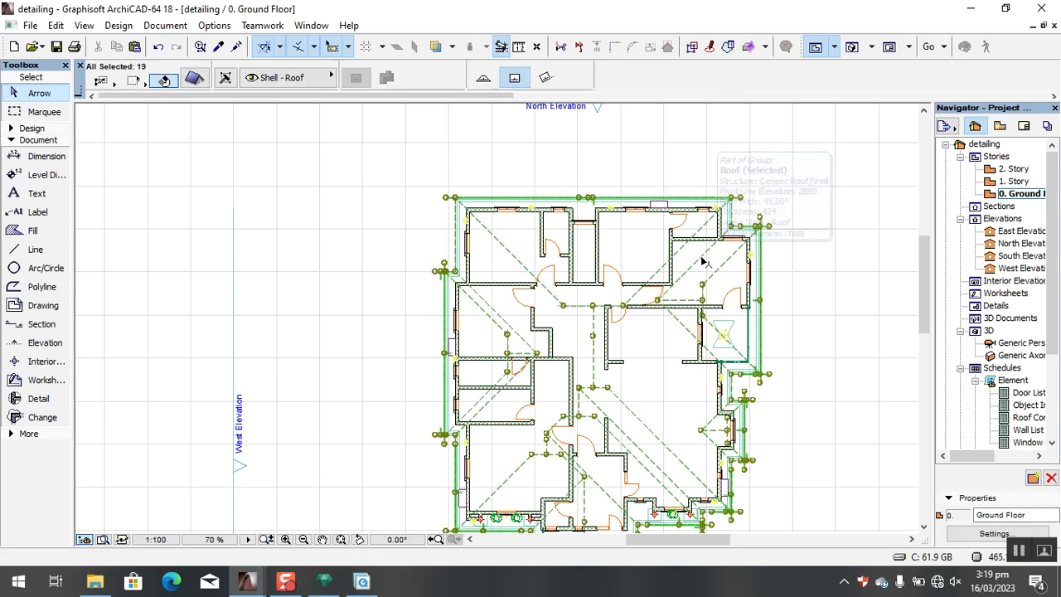
pyautogui.press('Delete')
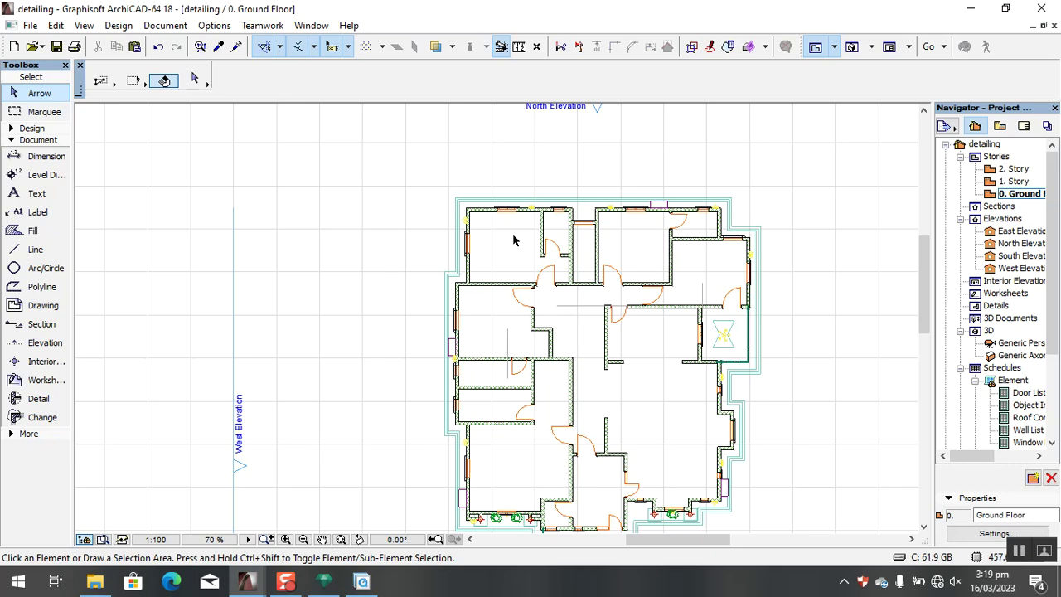
pyautogui.scroll(-1, 386, 189)
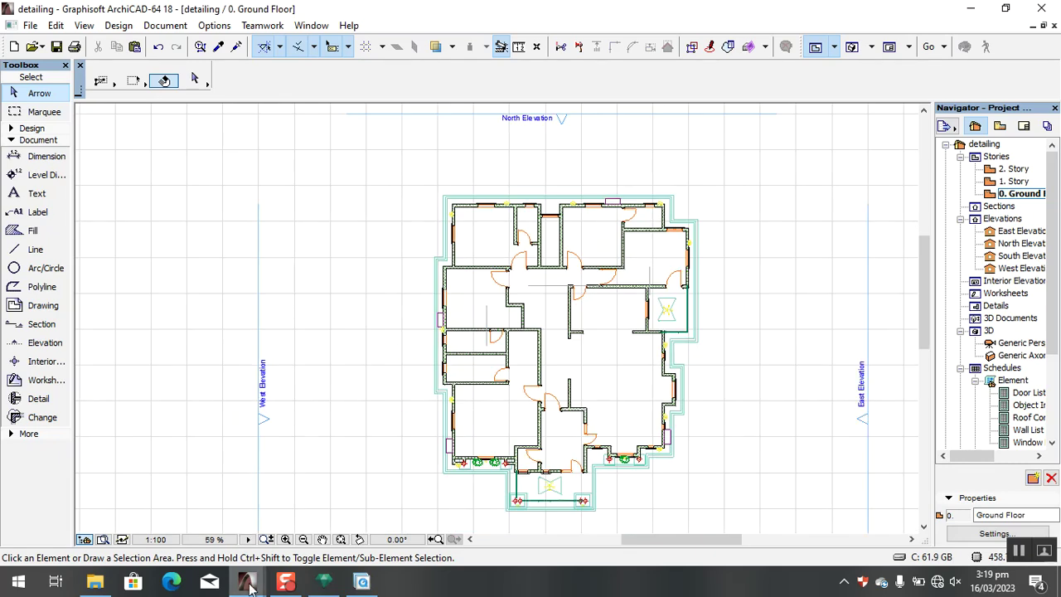
pyautogui.moveTo(249, 584)
pyautogui.moveTo(220, 539)
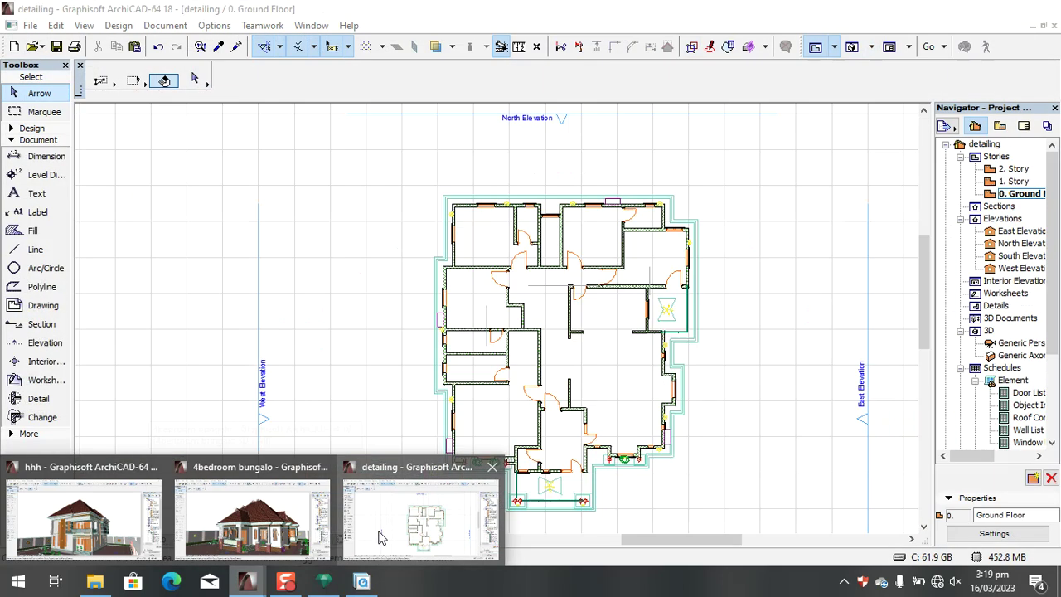
pyautogui.click(427, 505)
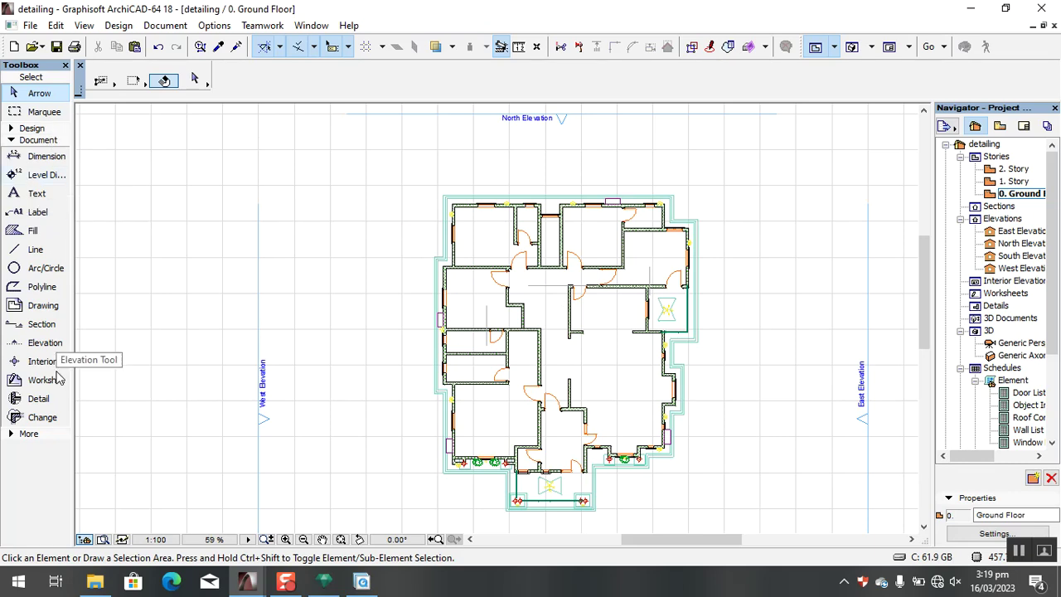
# Open the Roof tool's default settings and switch the roof structure to basic with the Timber - Roof material.
pyautogui.click(31, 128)
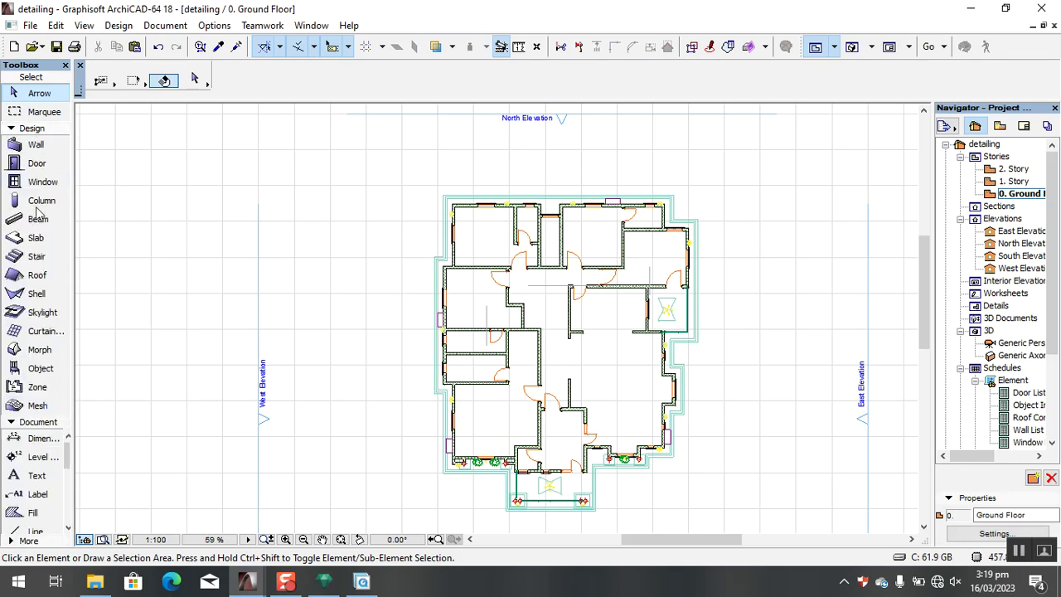
pyautogui.click(36, 276)
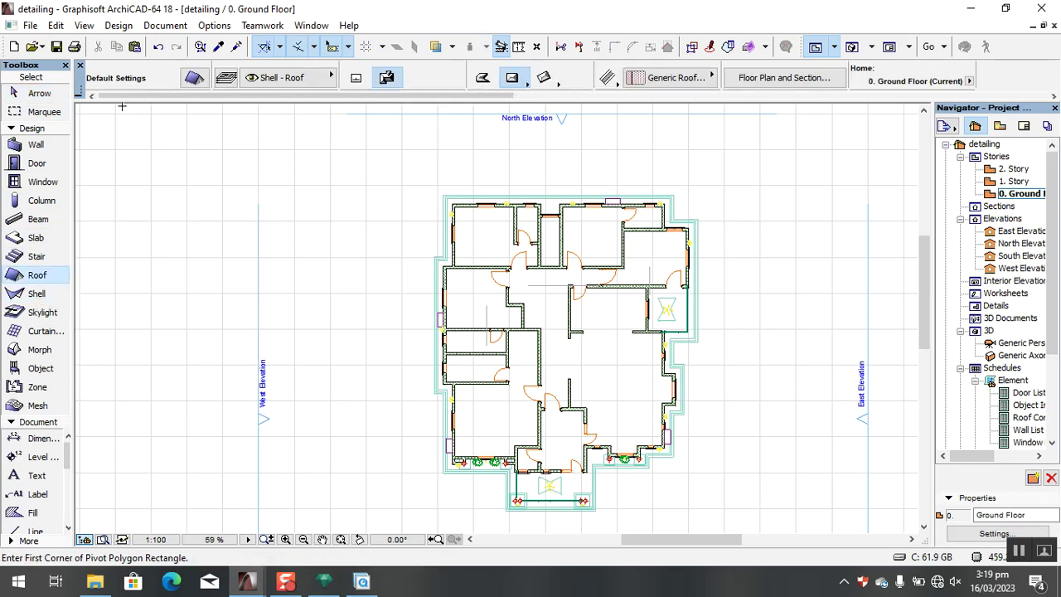
pyautogui.click(194, 77)
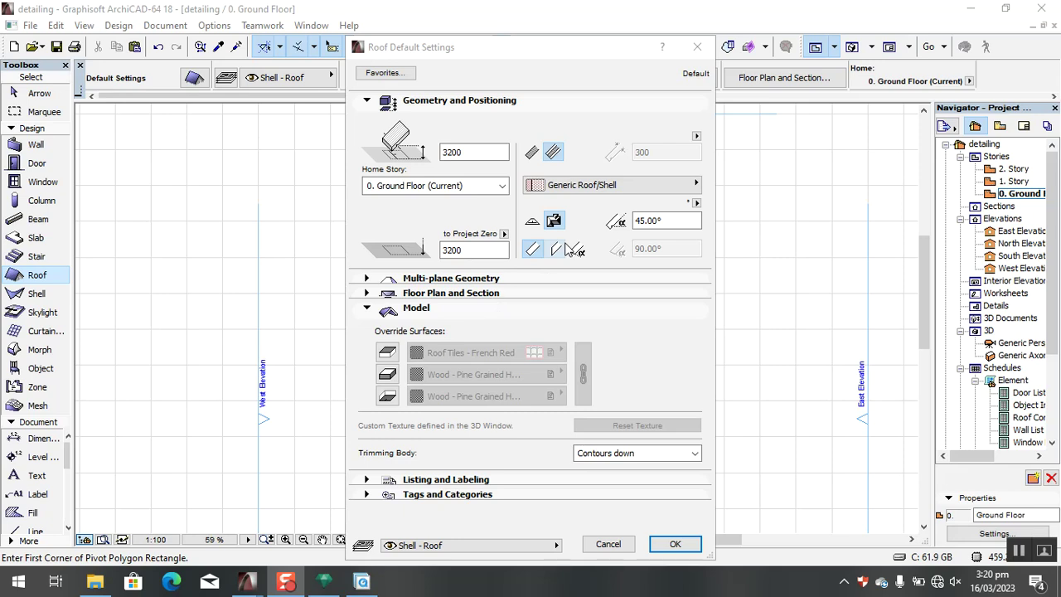
pyautogui.click(466, 150)
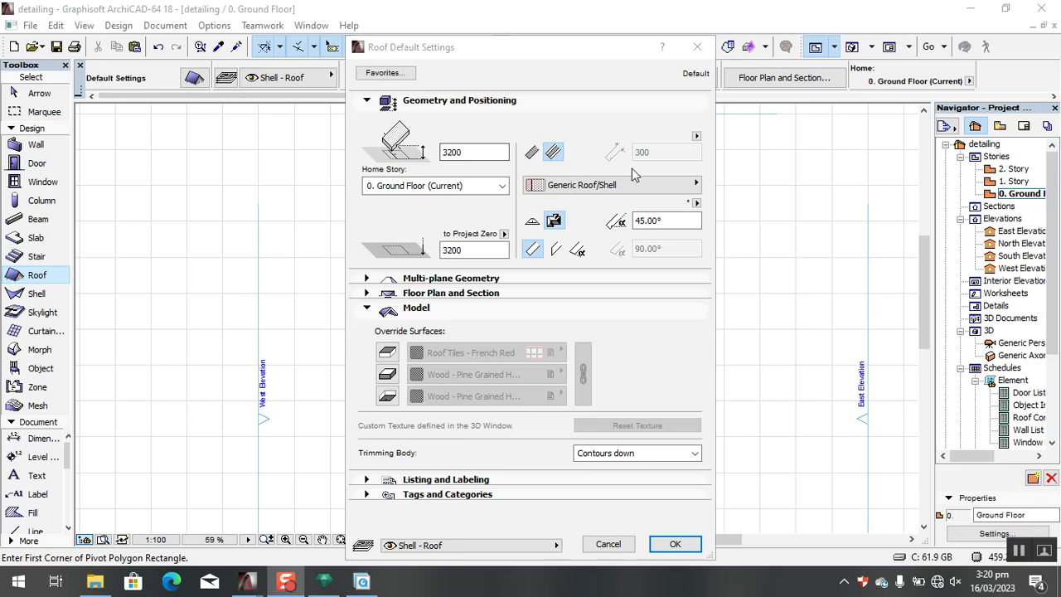
pyautogui.click(533, 154)
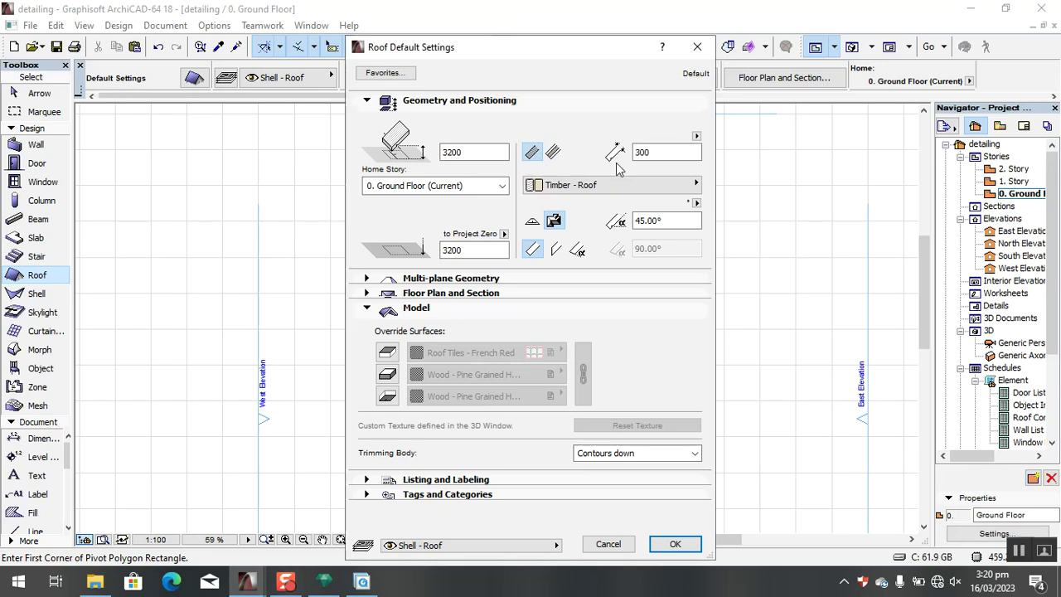
# Try the composite Generic Roof/Shell structure in the roof defaults and return to the basic Timber - Roof structure.
pyautogui.click(246, 580)
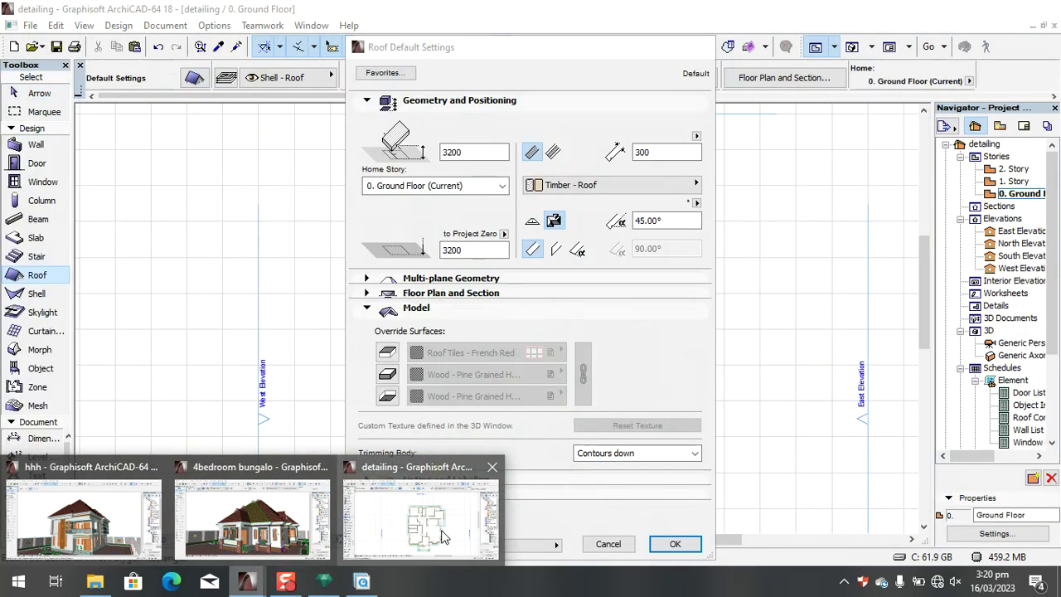
pyautogui.click(441, 537)
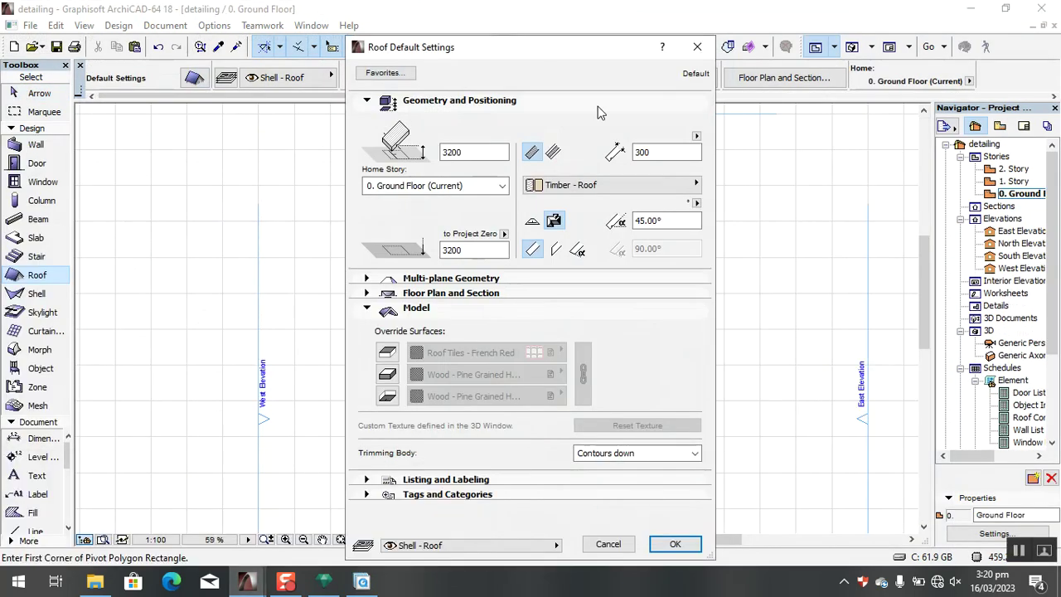
pyautogui.click(553, 152)
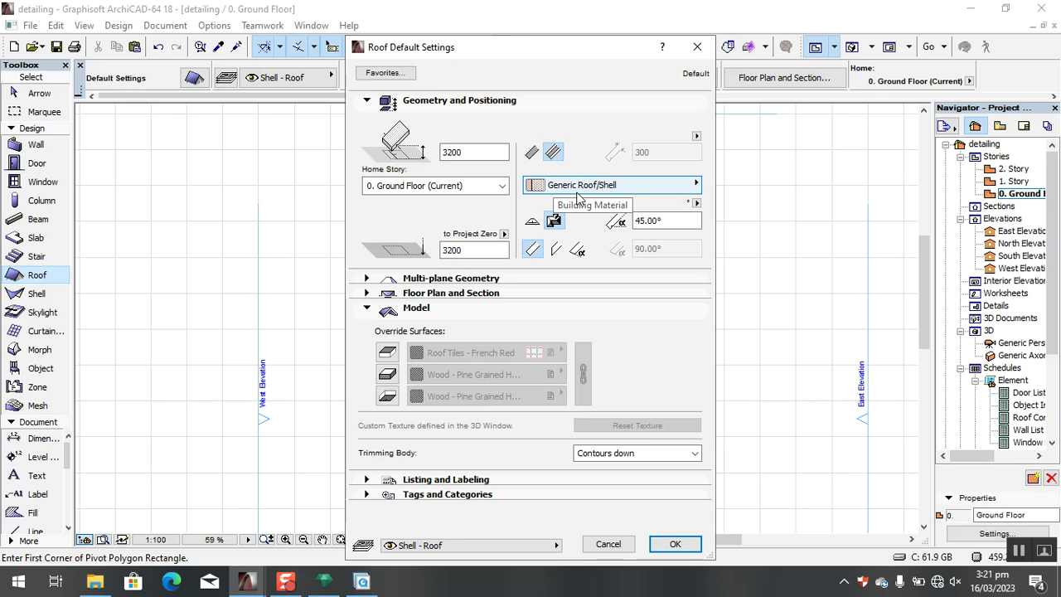
pyautogui.click(532, 154)
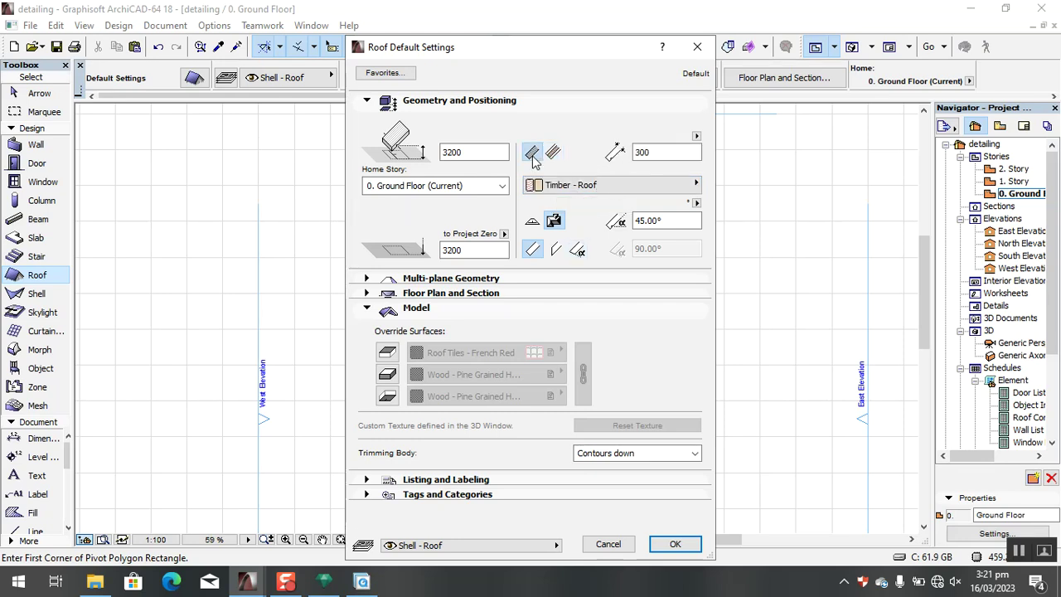
# Look at the hhh model's roof for reference and return to the detailing project's roof default settings.
pyautogui.click(247, 581)
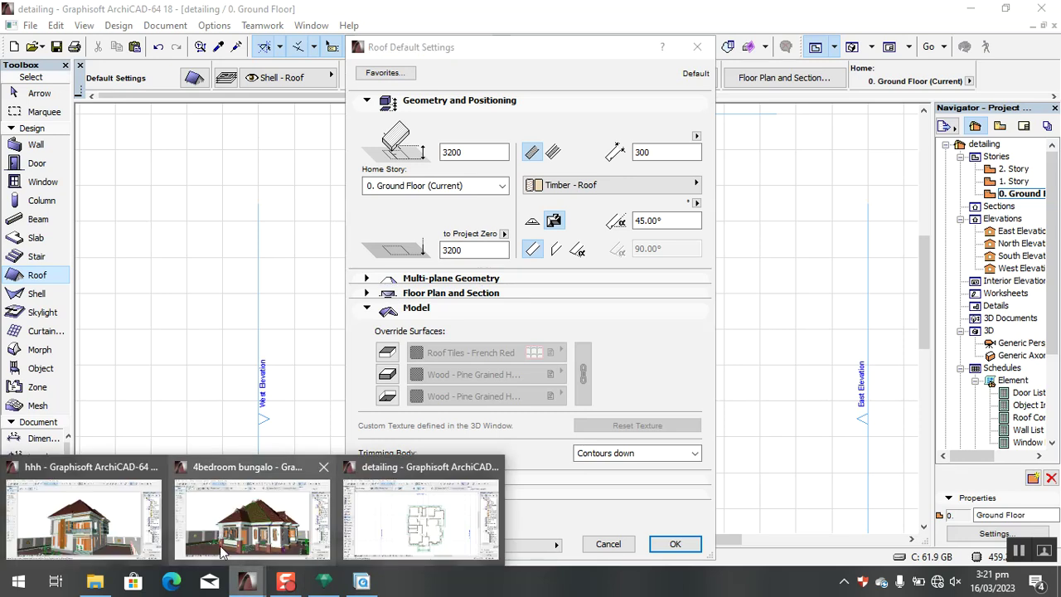
pyautogui.click(86, 543)
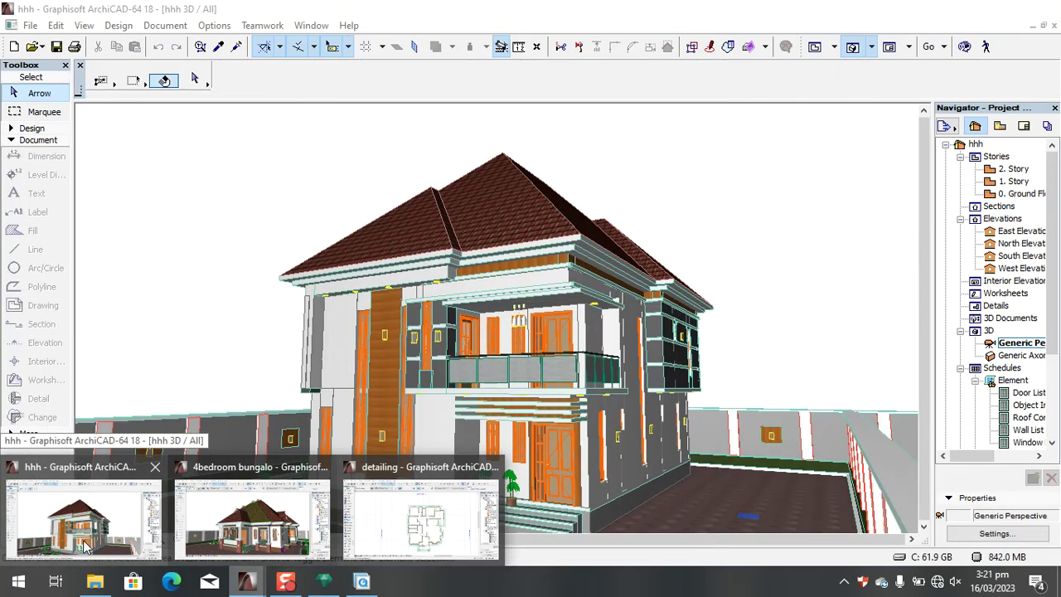
pyautogui.moveTo(262, 543)
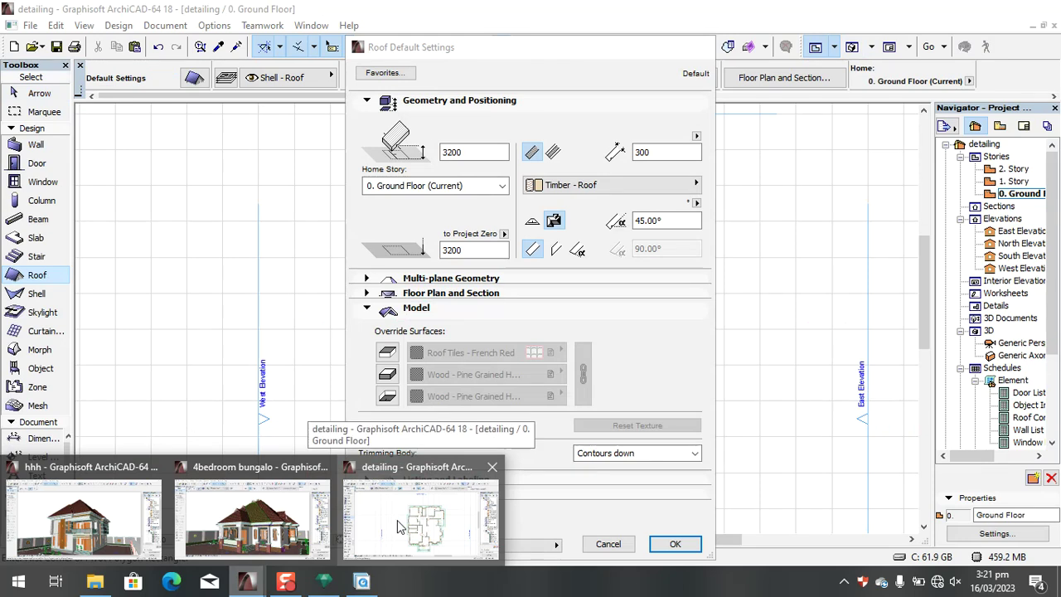
pyautogui.click(419, 523)
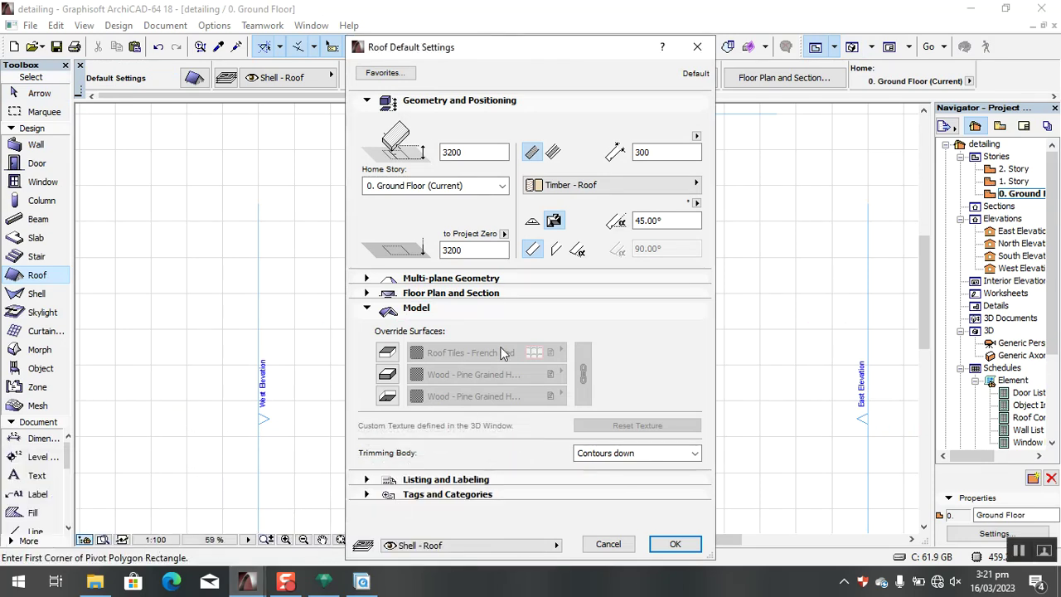
# Switch the default roof structure to the composite Generic Roof/Shell and set a custom roof edge angle of 1.00°.
pyautogui.click(554, 152)
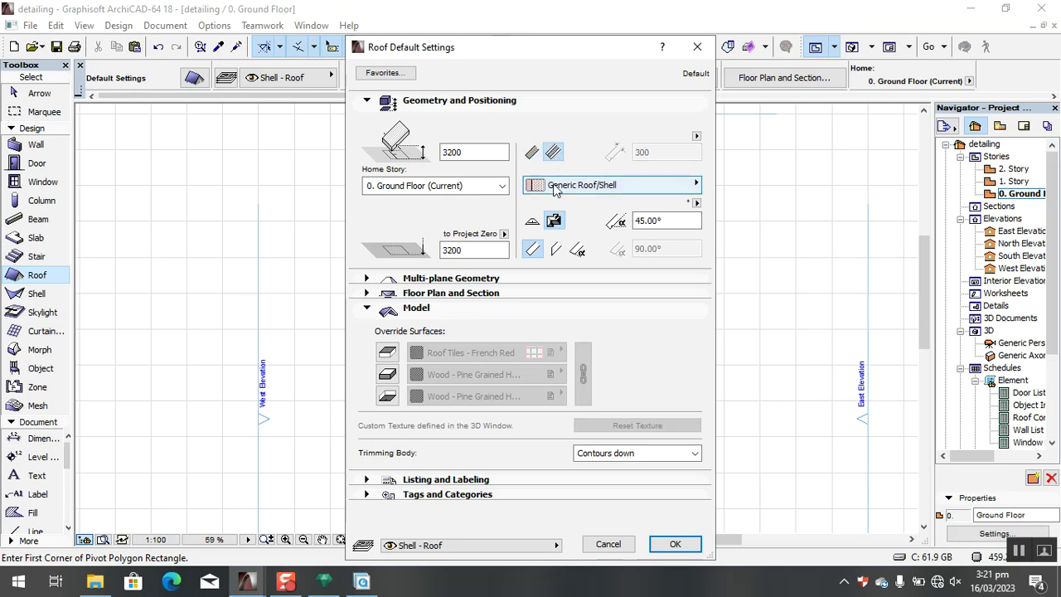
pyautogui.click(578, 250)
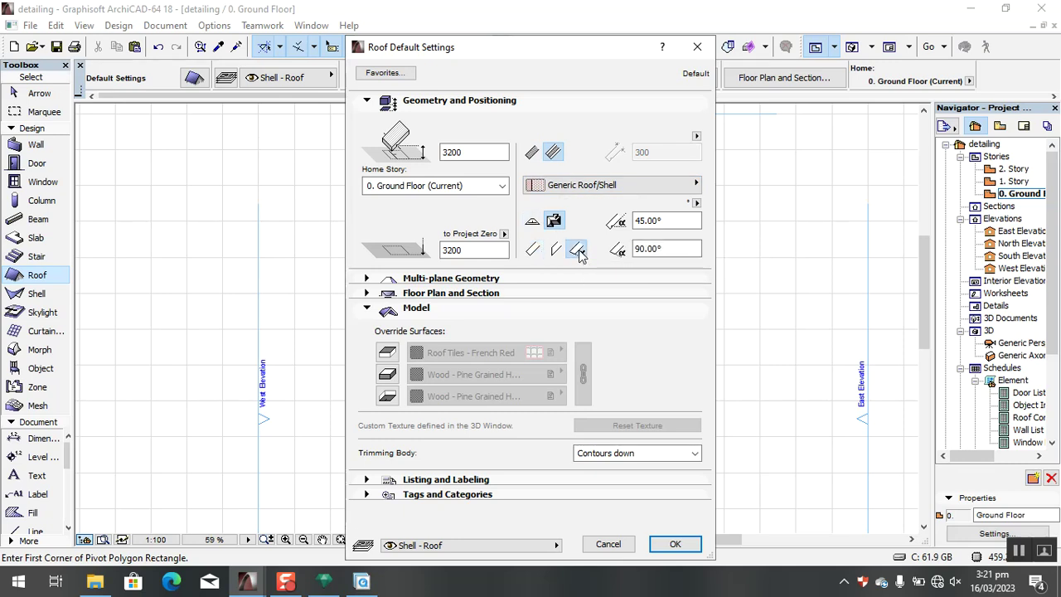
pyautogui.click(640, 250)
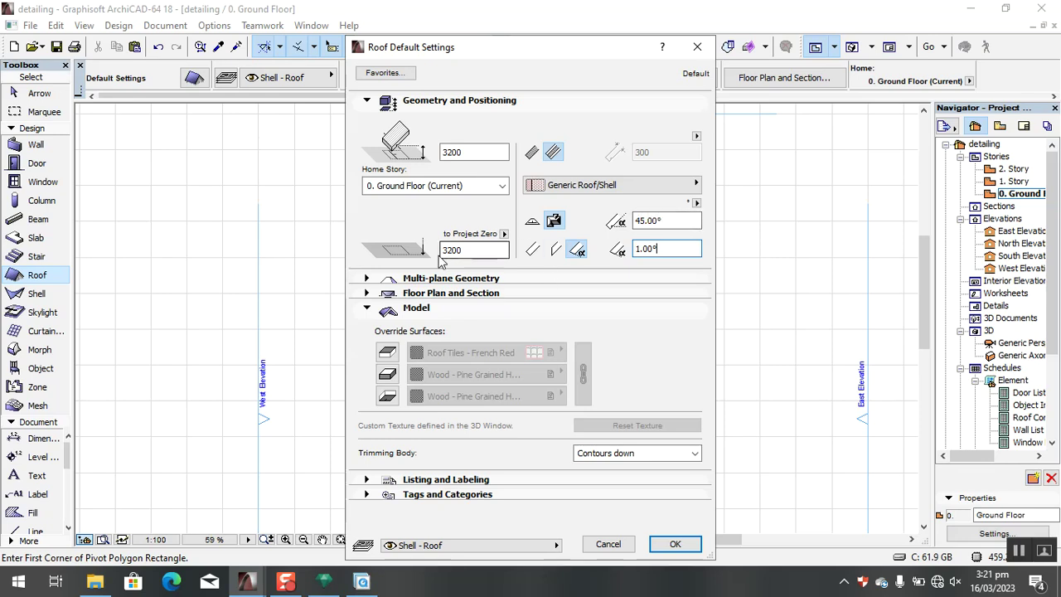
# Set the eaves overhang offset to 0 in the roof's multi-plane geometry.
pyautogui.click(495, 280)
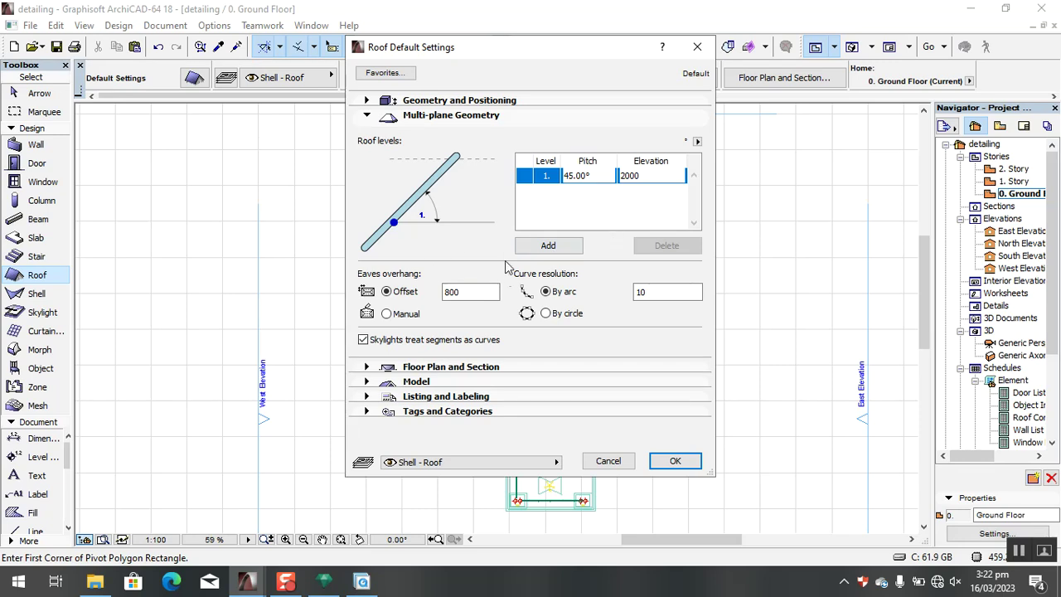
pyautogui.click(467, 293)
pyautogui.press('BackSpace')
pyautogui.press('BackSpace')
pyautogui.write('0')
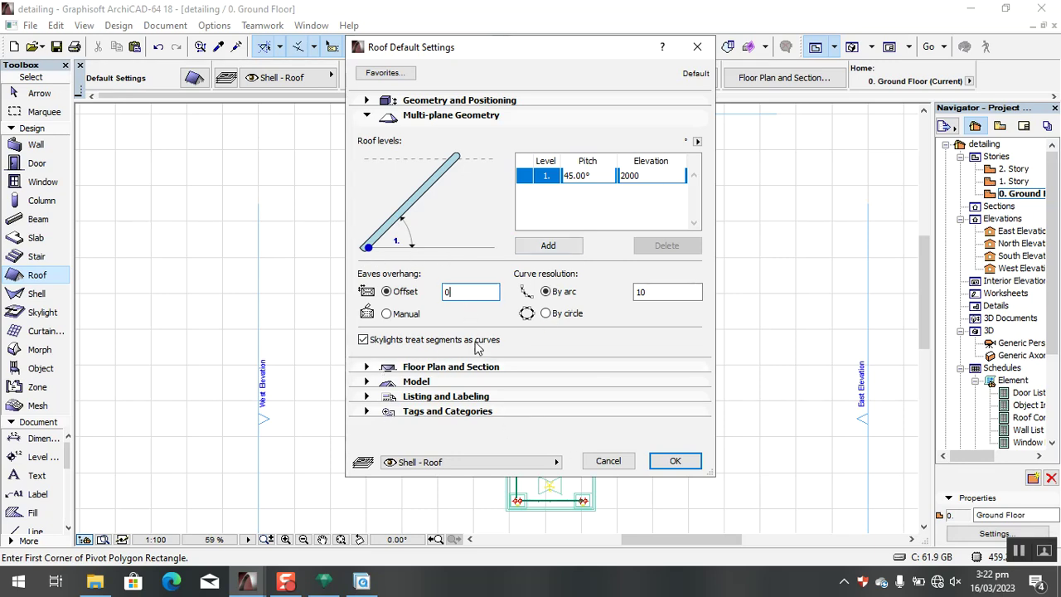
# Enable surface overrides for the roof's top, edge and bottom, and set the top surface to Roof Tiles - French Brown.
pyautogui.click(429, 383)
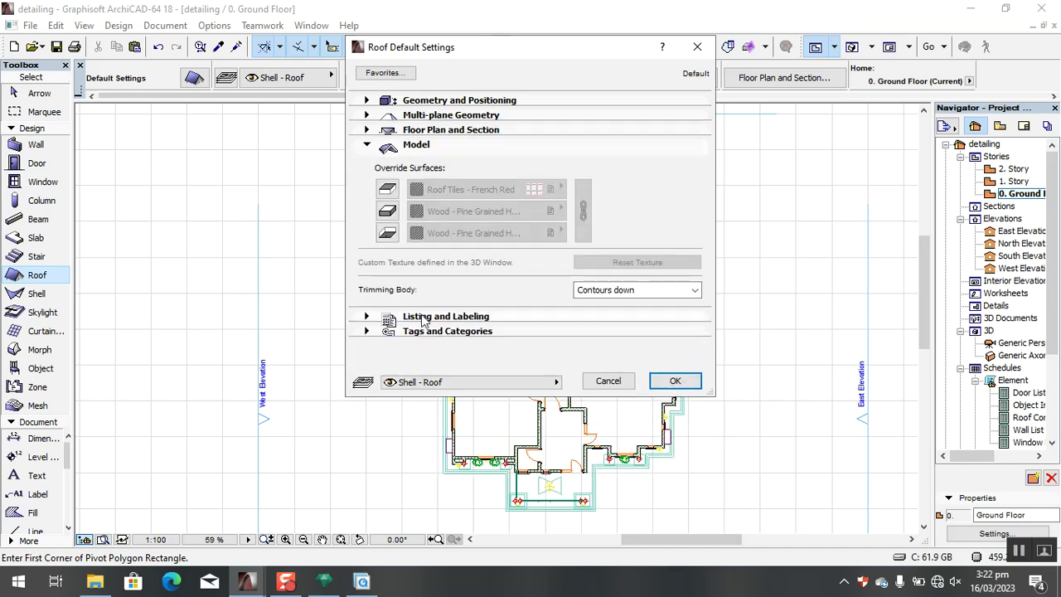
pyautogui.click(387, 189)
pyautogui.click(387, 210)
pyautogui.click(387, 232)
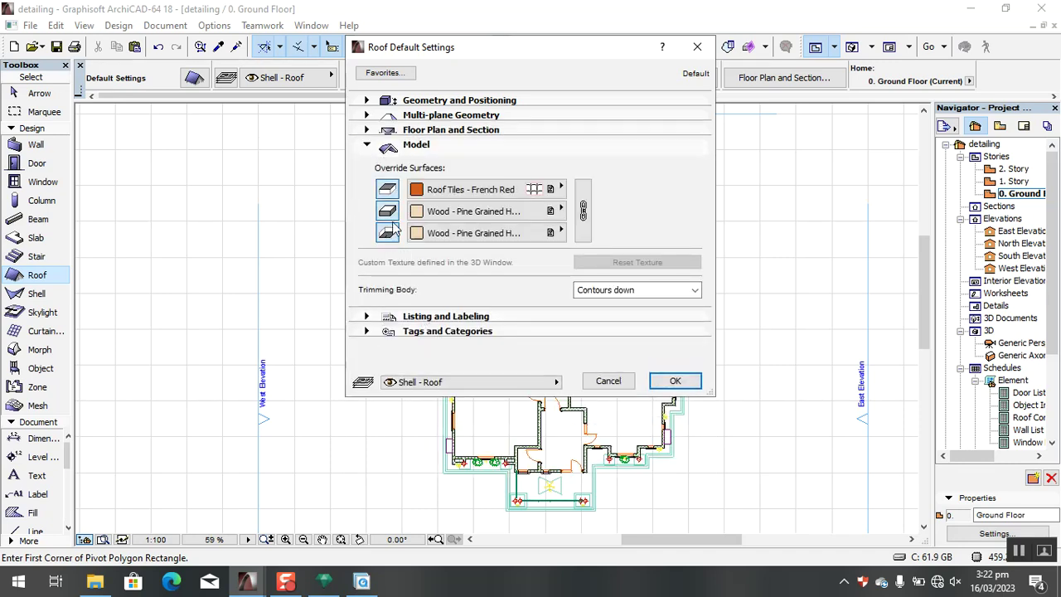
pyautogui.click(464, 191)
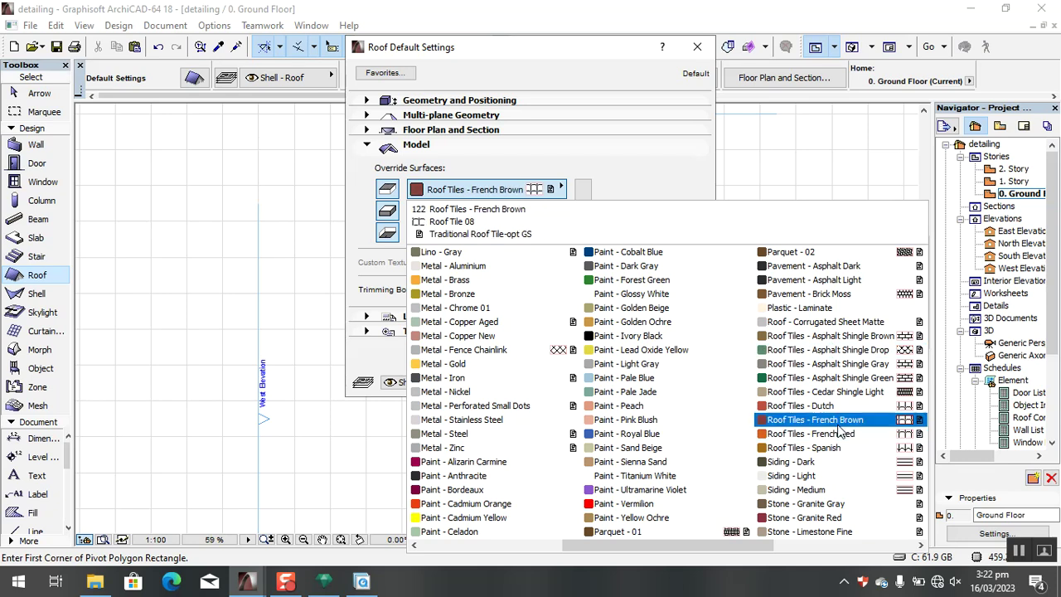
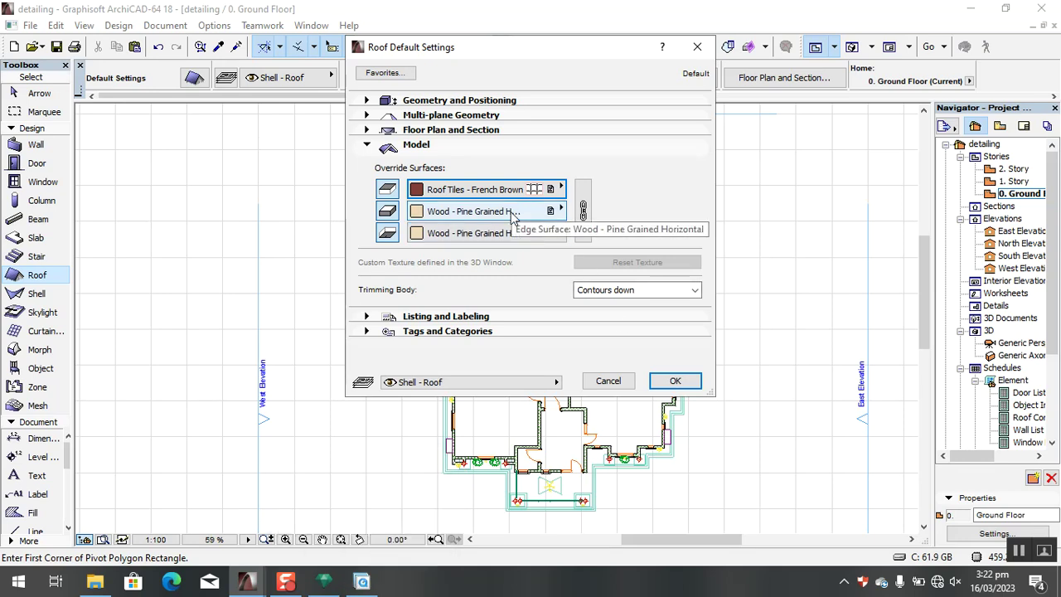
# Examine the roof edges and finishes in the frontghhx.jpg render from the new duplex folder and return to the roof default settings in ArchiCAD.
pyautogui.click(513, 213)
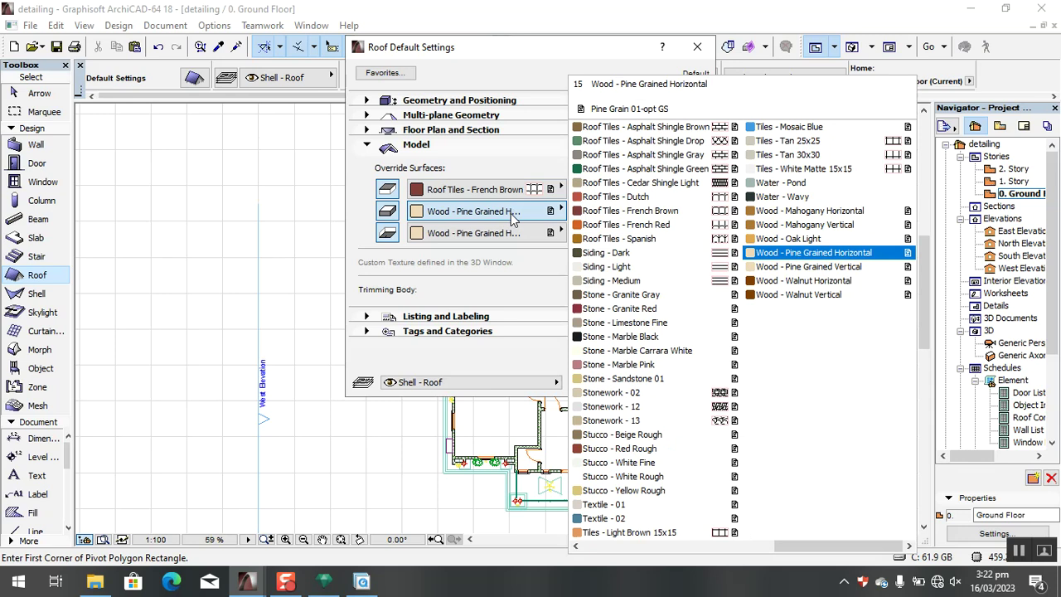
pyautogui.click(94, 581)
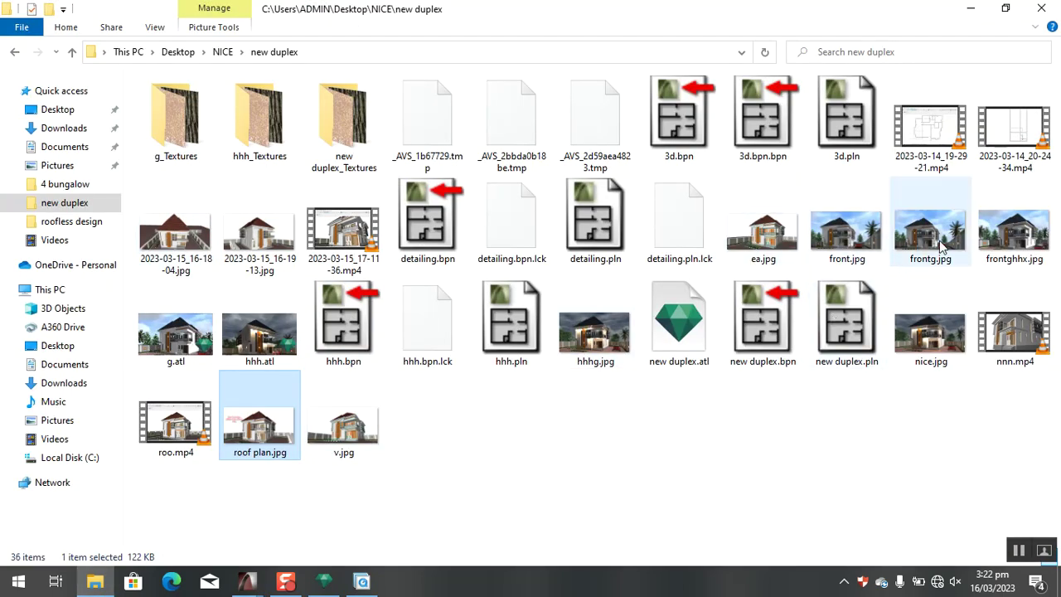
pyautogui.click(1013, 234)
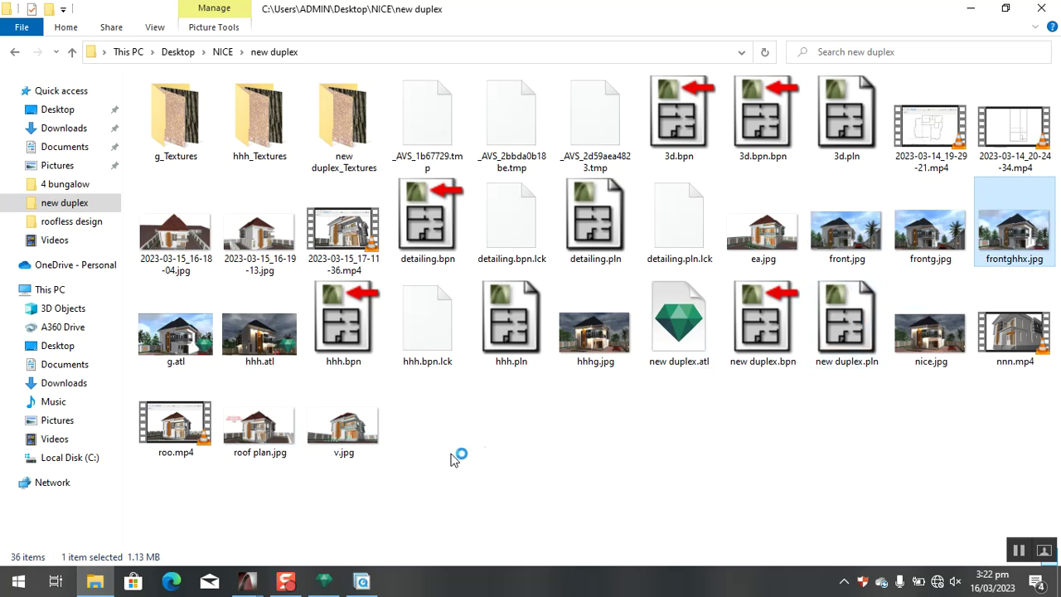
pyautogui.click(974, 10)
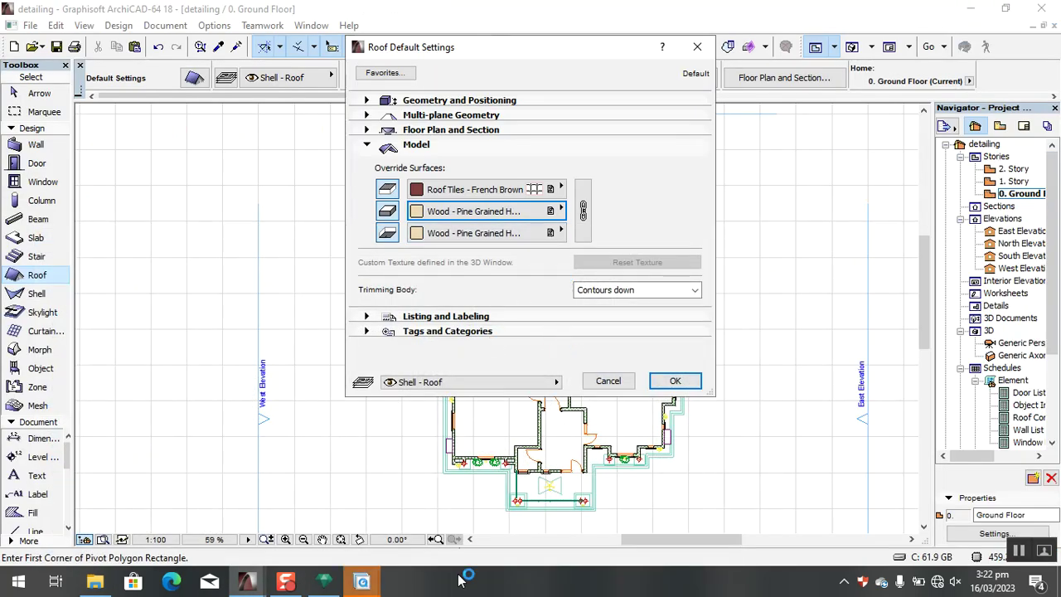
pyautogui.click(361, 581)
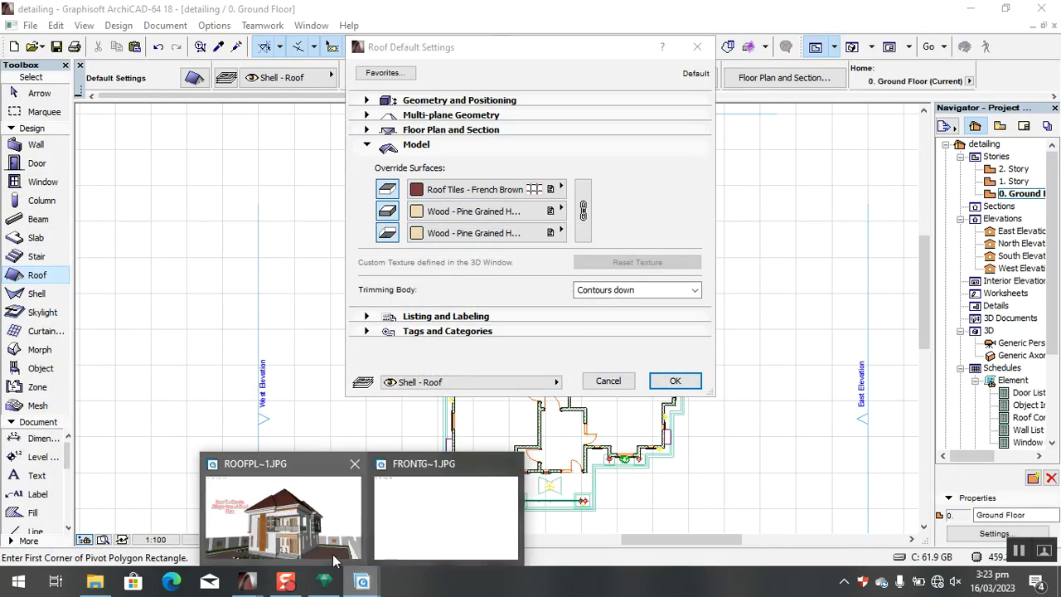
pyautogui.click(426, 530)
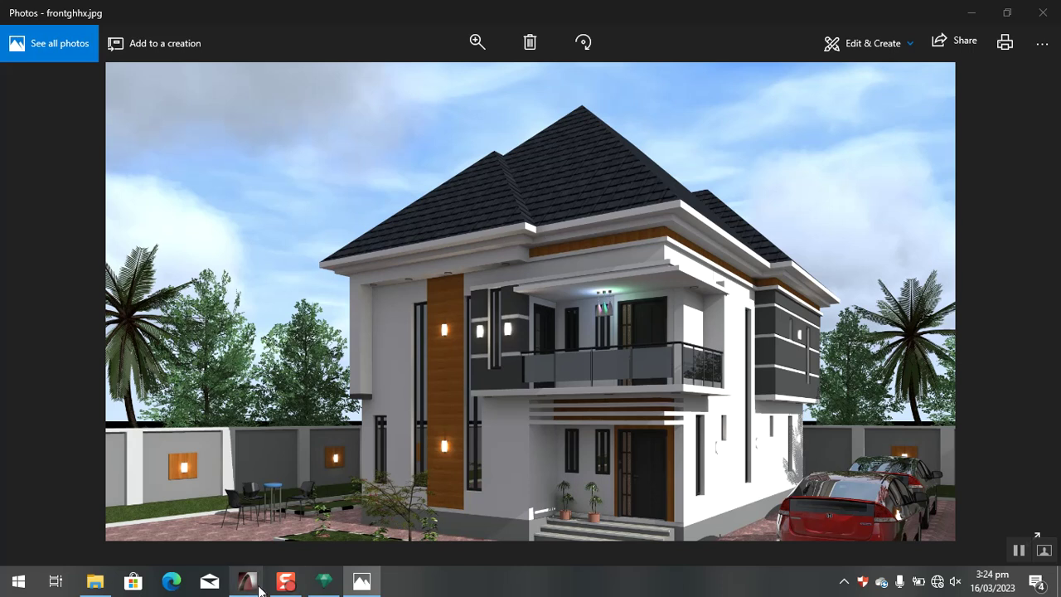
pyautogui.moveTo(260, 584)
pyautogui.click(400, 534)
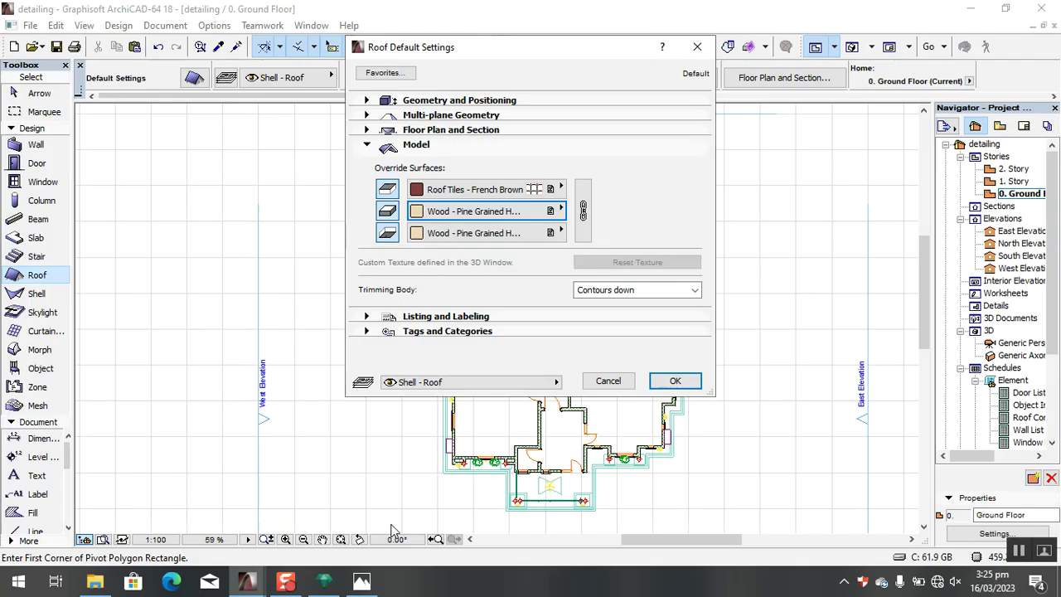
# Set the roof's edge surface to Stucco - White Rough and compare the choice with the frontghhx.jpg render.
pyautogui.click(481, 212)
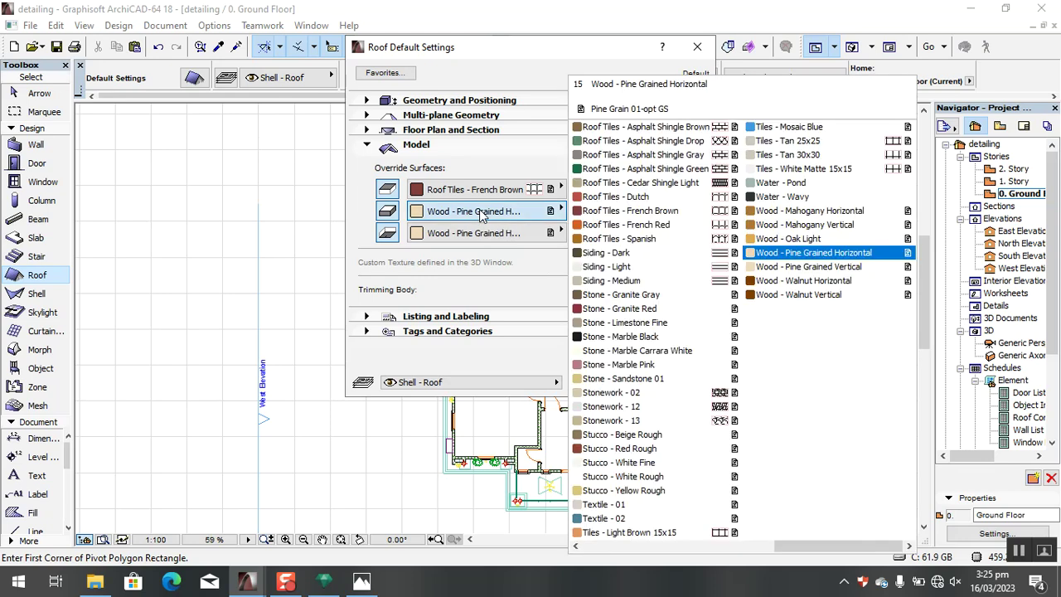
pyautogui.click(644, 481)
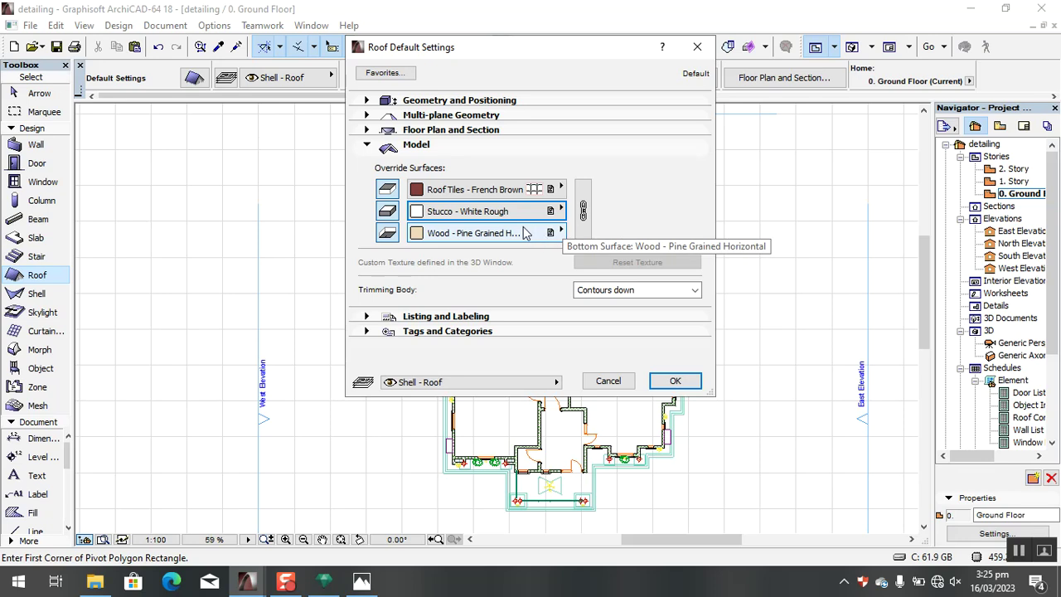
pyautogui.click(365, 582)
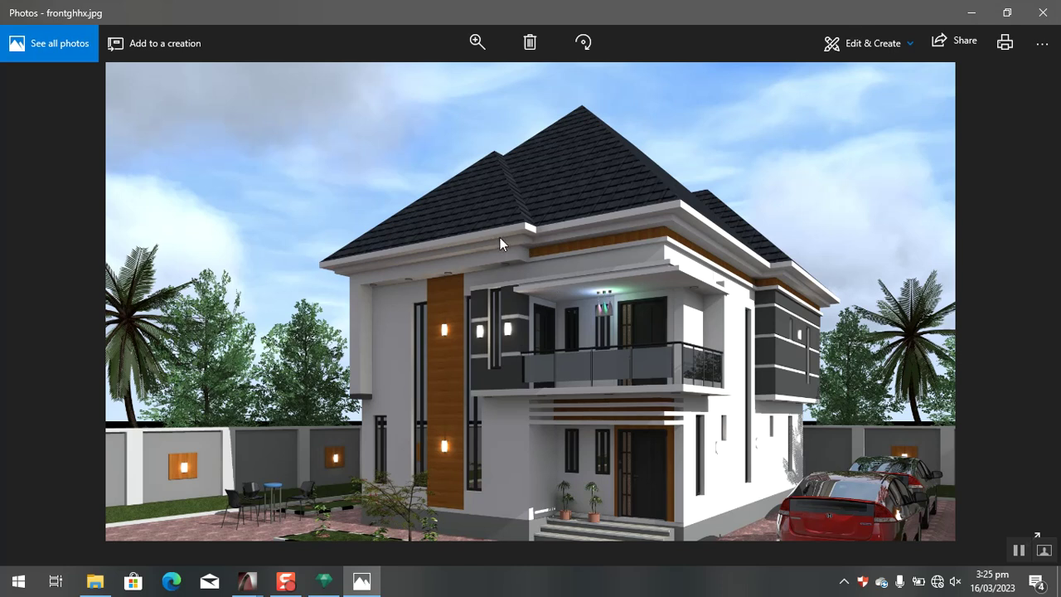
pyautogui.click(247, 580)
pyautogui.click(464, 520)
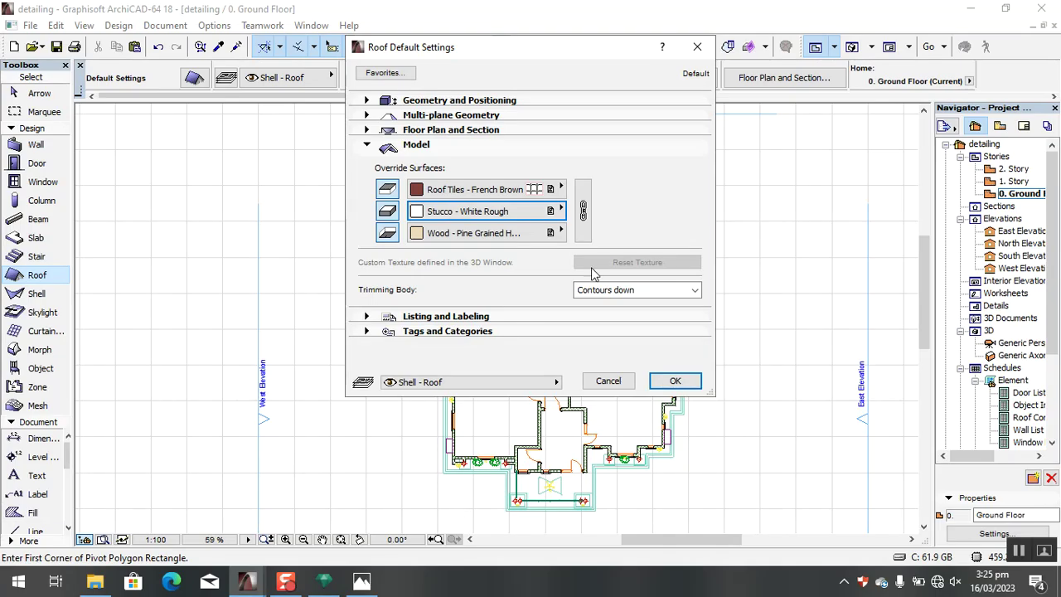
# Set the roof's bottom surface to Stucco - White Rough and accept the roof default settings.
pyautogui.click(476, 232)
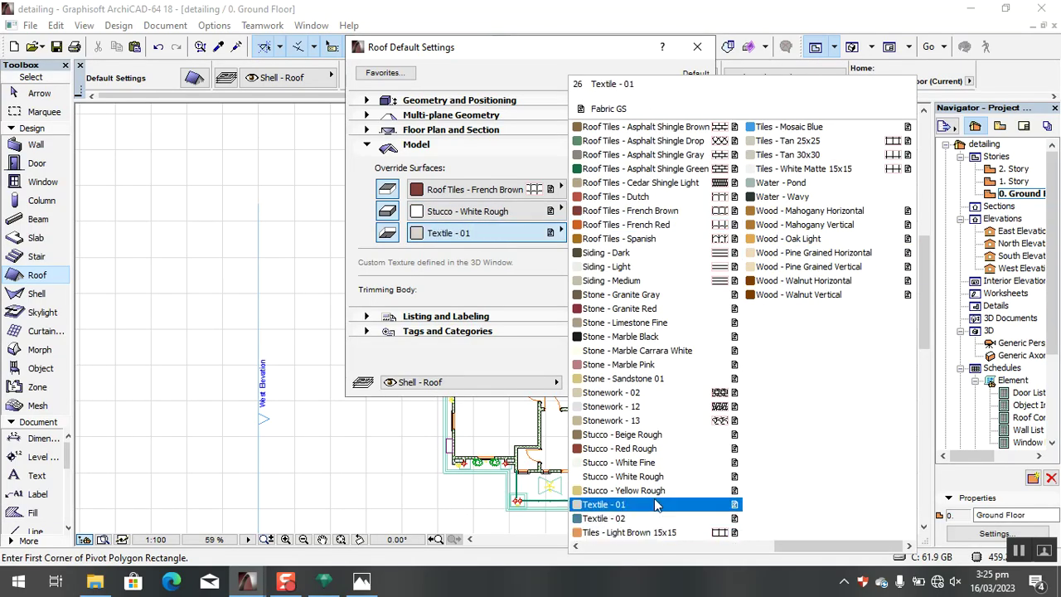
pyautogui.click(654, 476)
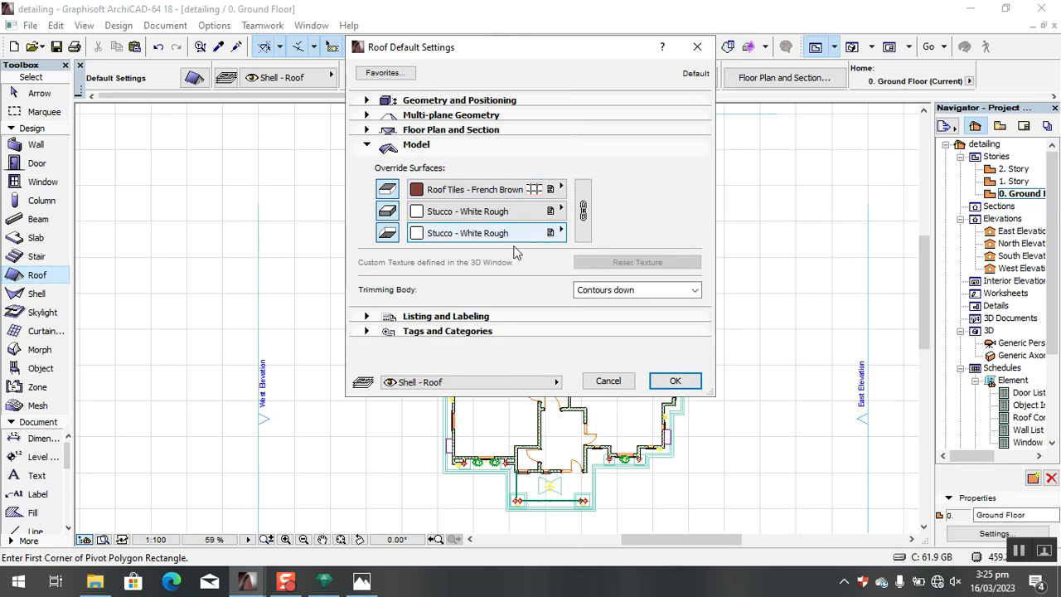
pyautogui.click(674, 380)
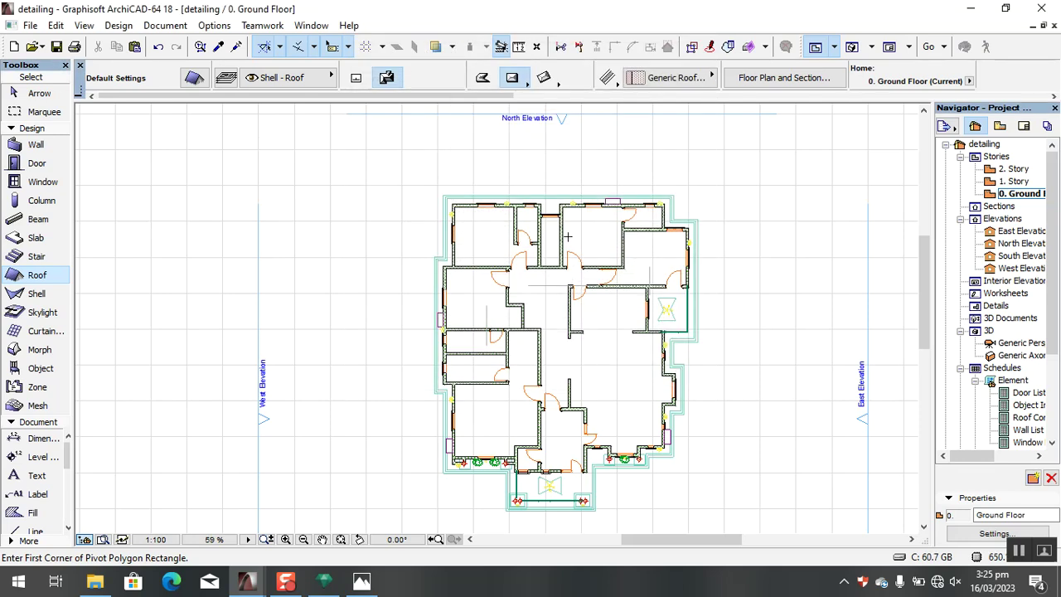
# Set the multi-plane roof's construction method to Complex Roof for tracing the house plan.
pyautogui.scroll(2, 433, 182)
pyautogui.scroll(3, 434, 200)
pyautogui.scroll(-7, 431, 197)
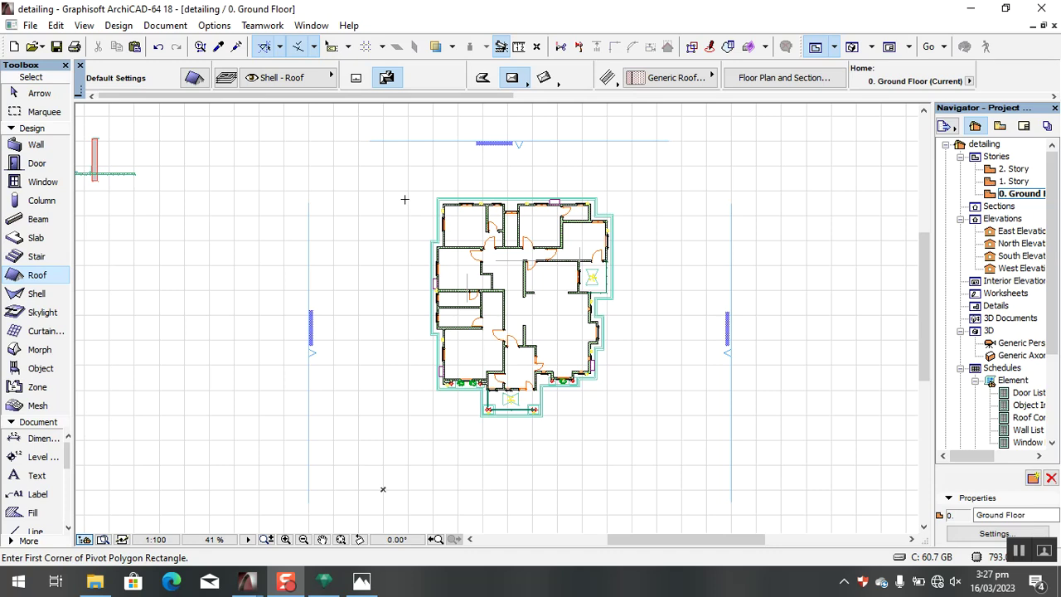
pyautogui.scroll(2, 434, 149)
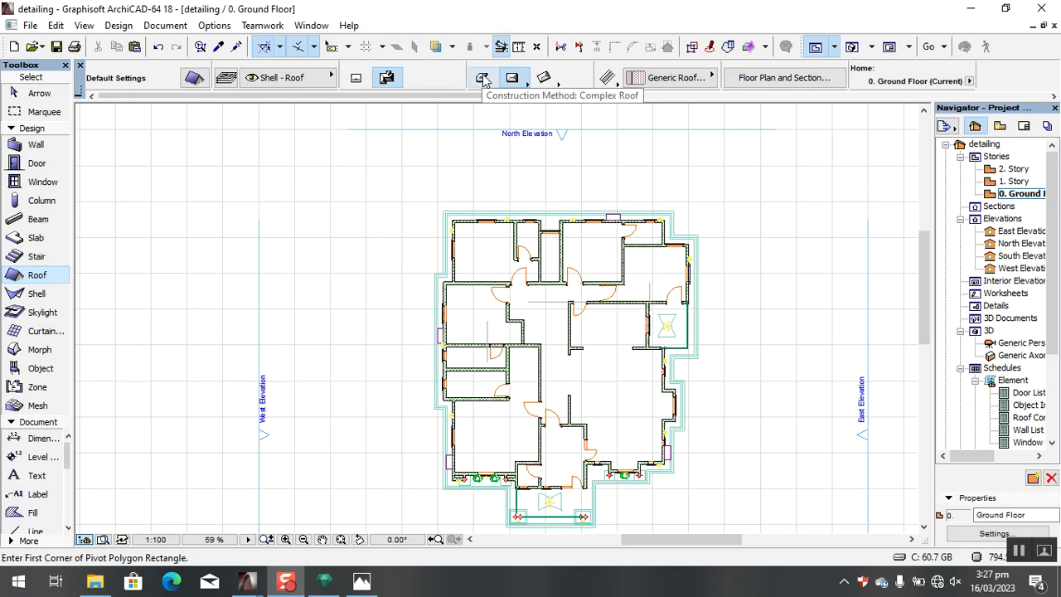
pyautogui.click(482, 78)
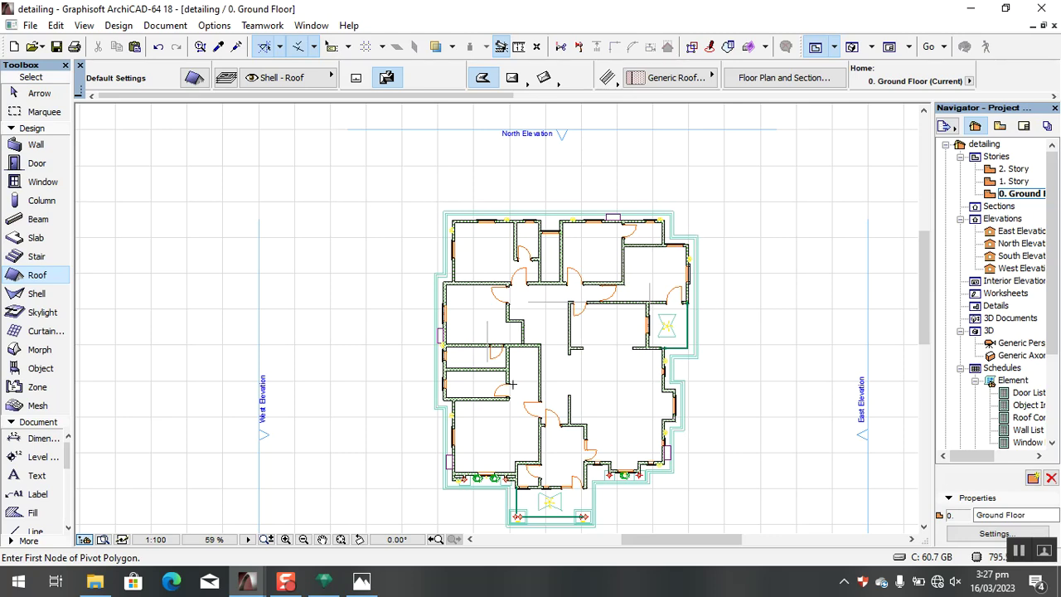
pyautogui.scroll(10, 451, 180)
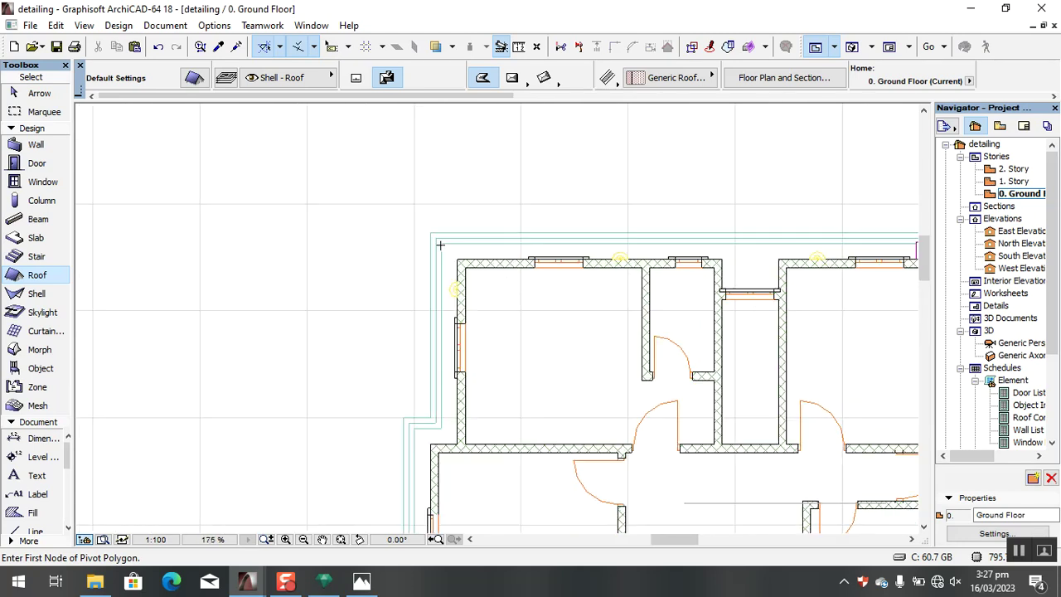
pyautogui.click(382, 232)
pyautogui.scroll(-8, 267, 220)
pyautogui.scroll(-4, 457, 208)
pyautogui.scroll(10, 412, 232)
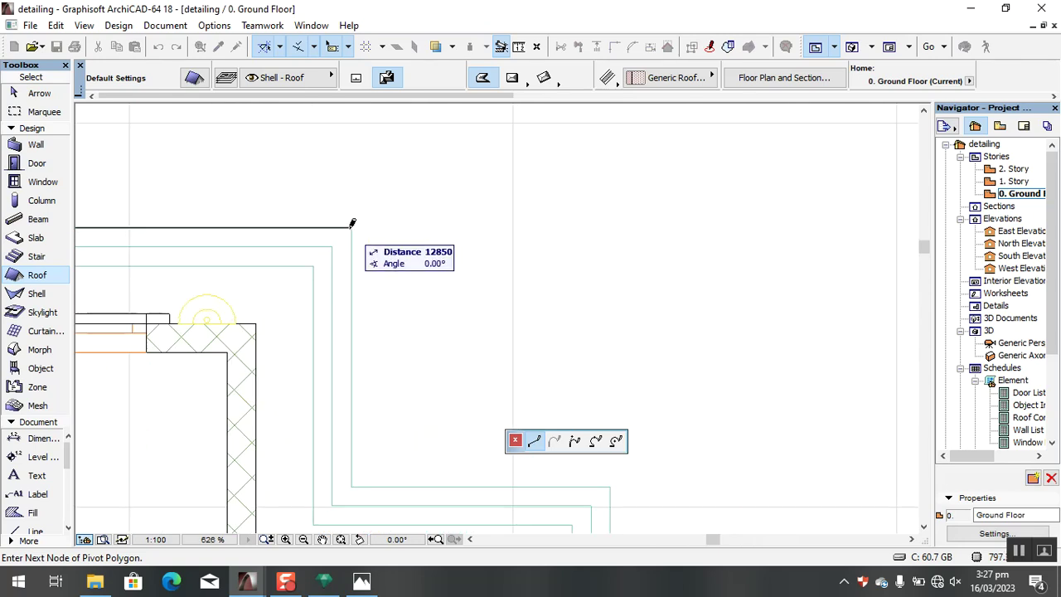
pyautogui.scroll(-6, 434, 195)
pyautogui.scroll(8, 463, 195)
pyautogui.click(382, 328)
pyautogui.scroll(2, 608, 318)
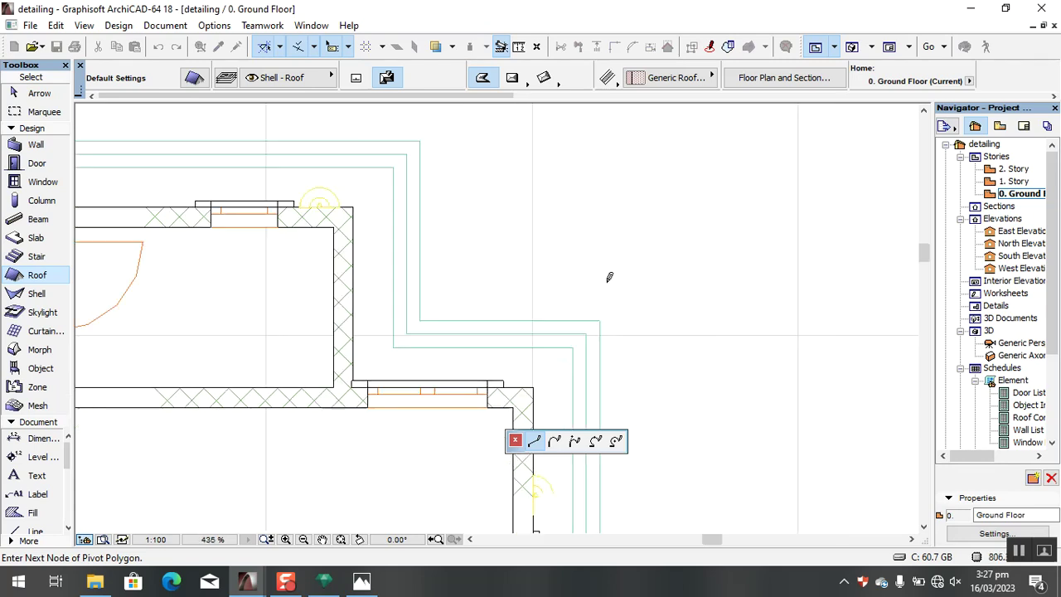
pyautogui.scroll(1, 607, 320)
pyautogui.scroll(2, 607, 319)
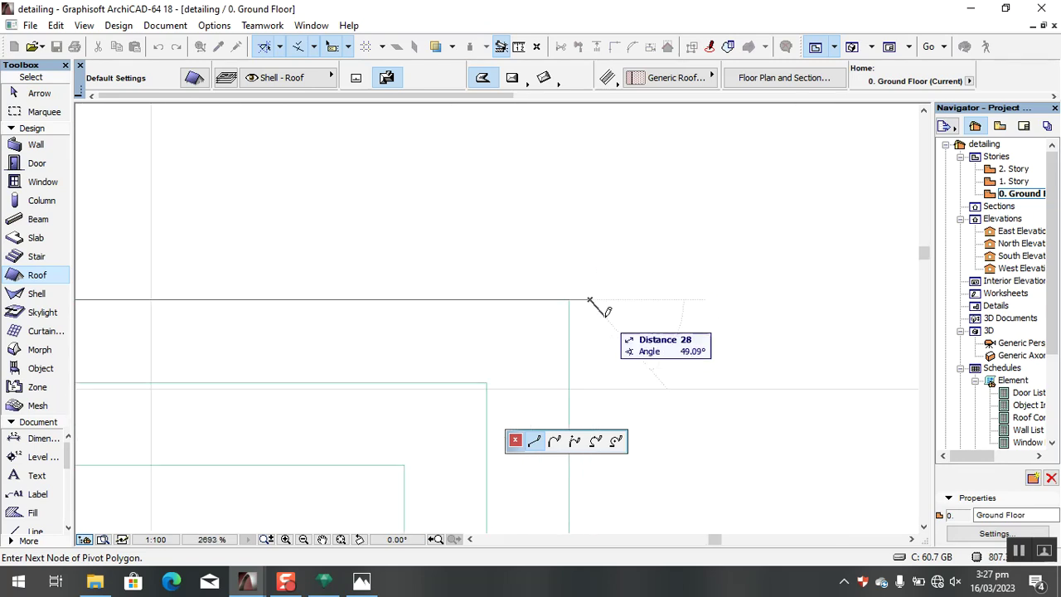
pyautogui.scroll(6, 605, 307)
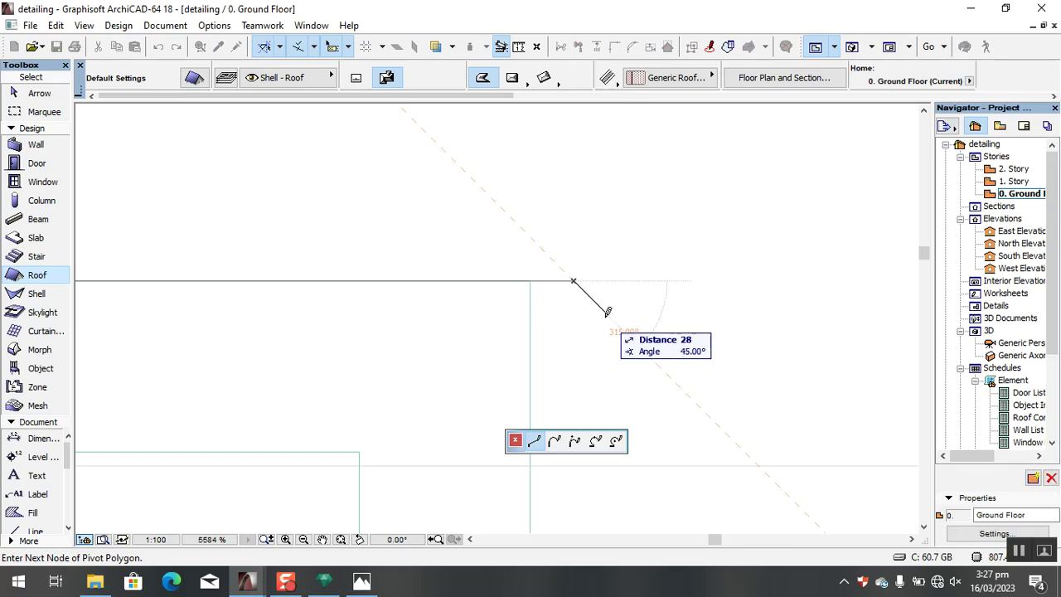
pyautogui.press('Escape')
# Start the complex roof outline at the outermost outline's north-west corner and trace it along the north edge to the north-east corner step.
pyautogui.scroll(-14, 687, 352)
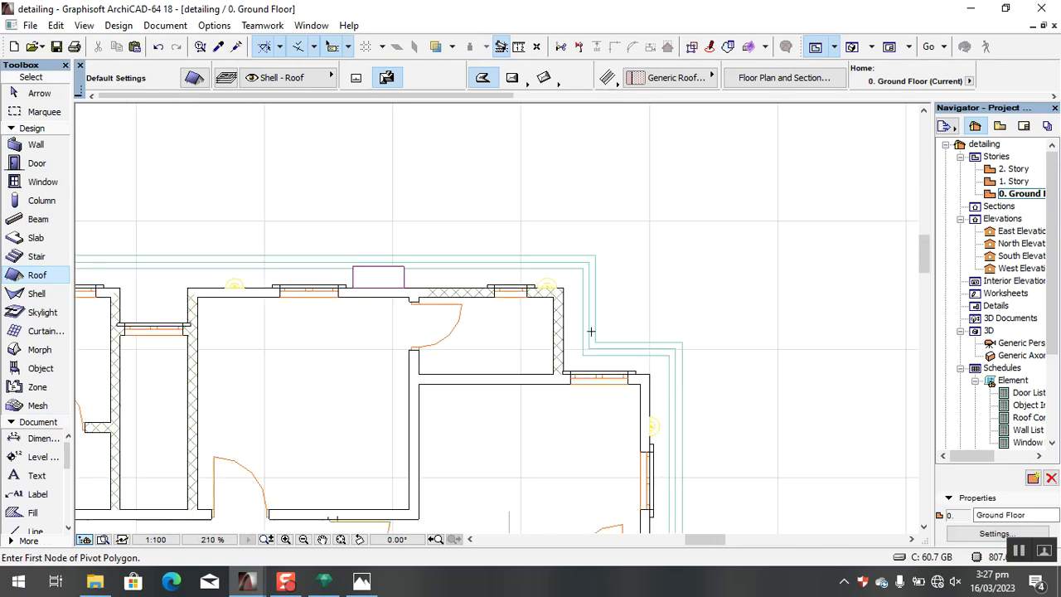
pyautogui.scroll(-4, 486, 329)
pyautogui.scroll(9, 184, 277)
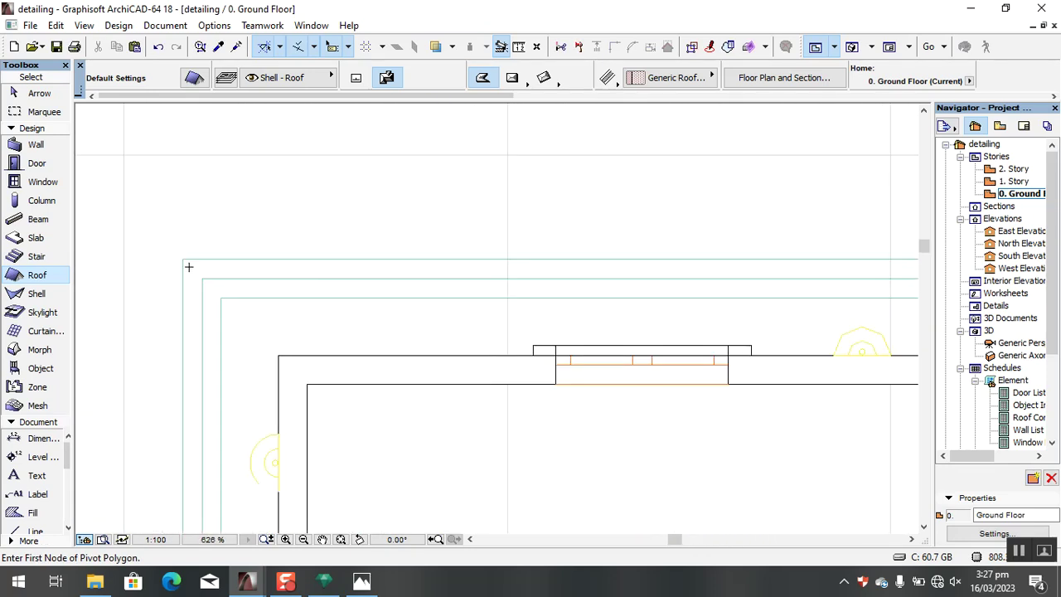
pyautogui.click(183, 256)
pyautogui.scroll(-12, 213, 230)
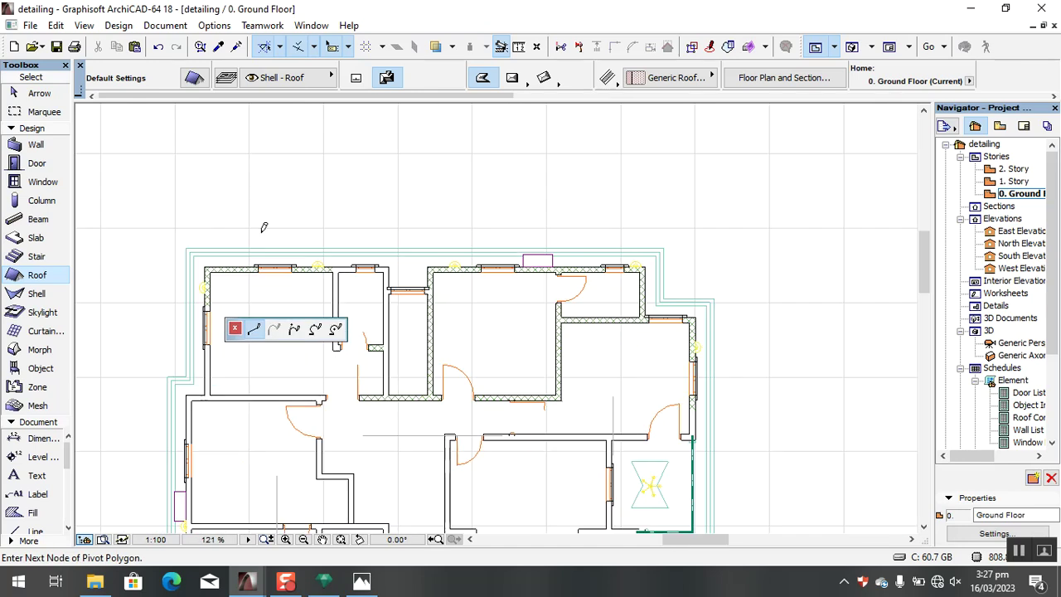
pyautogui.scroll(6, 521, 260)
pyautogui.scroll(5, 521, 260)
pyautogui.click(664, 258)
pyautogui.click(665, 437)
pyautogui.scroll(-10, 752, 315)
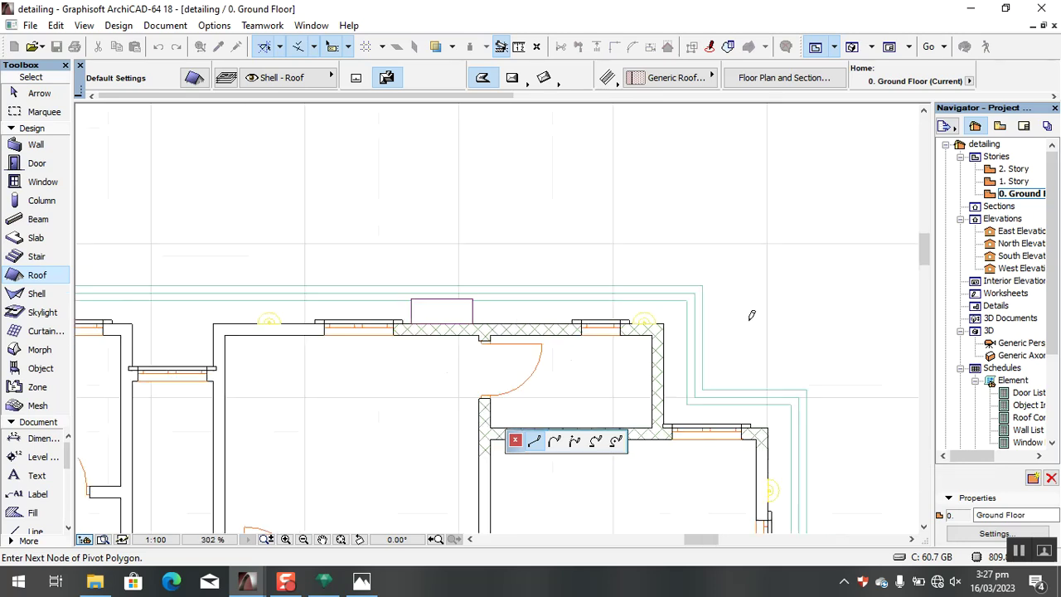
# Continue the roof outline down the east side, around the stepped projection to the start of the small bay.
pyautogui.scroll(12, 750, 320)
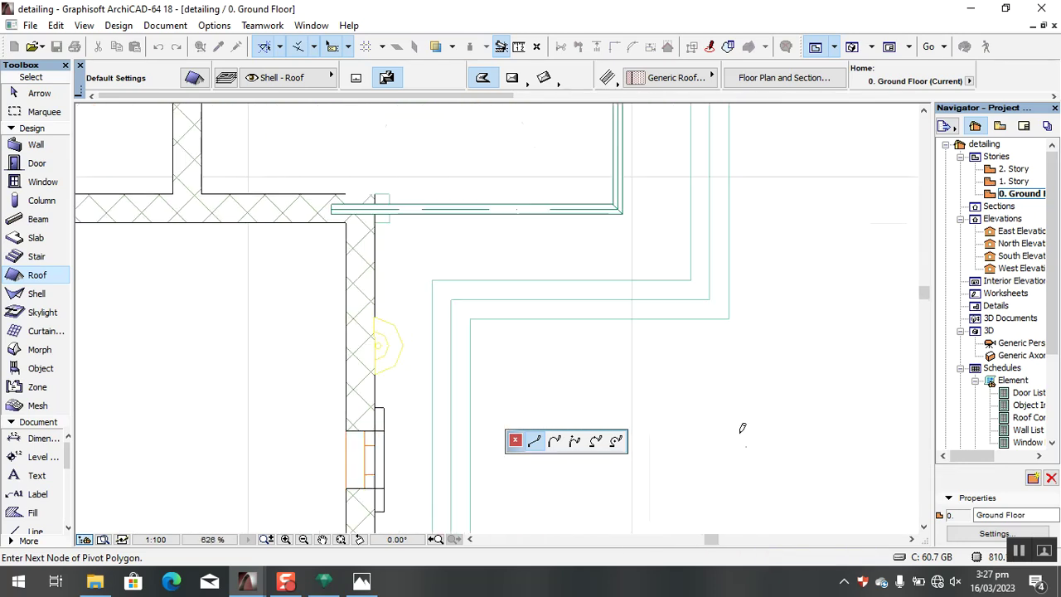
pyautogui.click(729, 318)
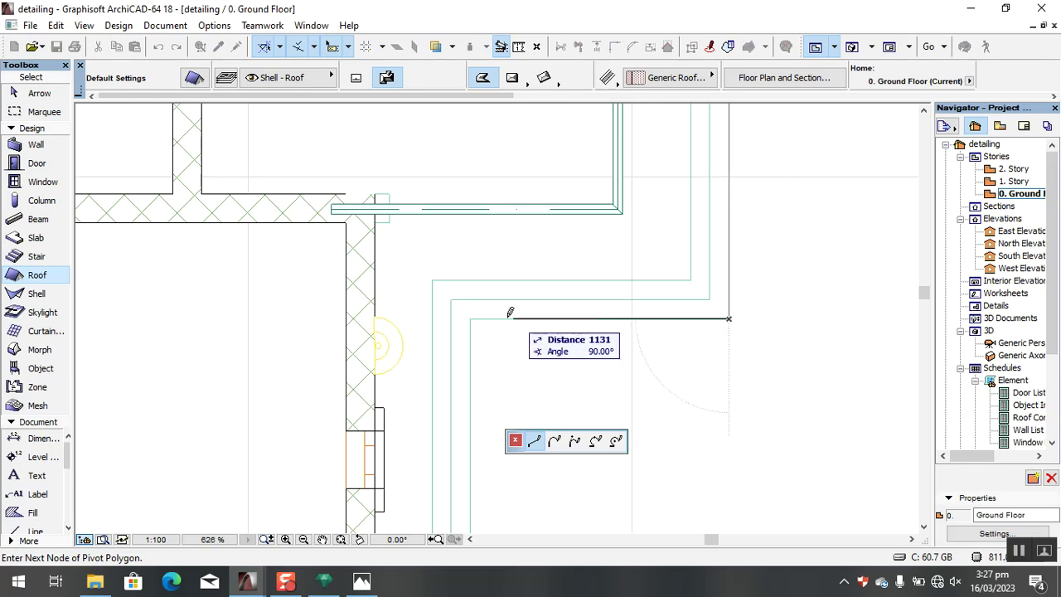
pyautogui.scroll(-12, 630, 265)
pyautogui.scroll(7, 646, 258)
pyautogui.scroll(6, 647, 258)
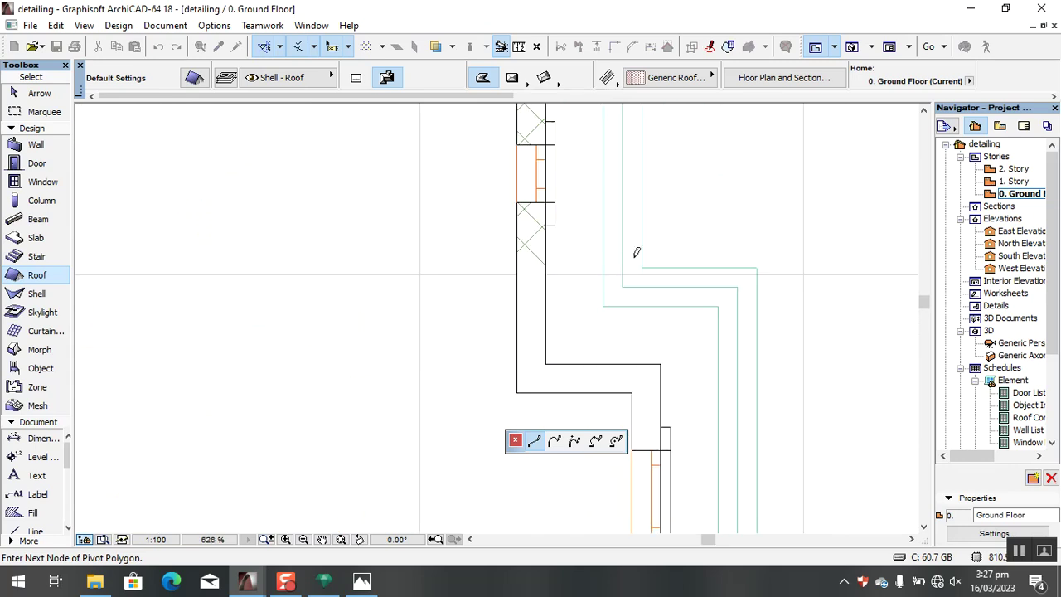
pyautogui.click(654, 262)
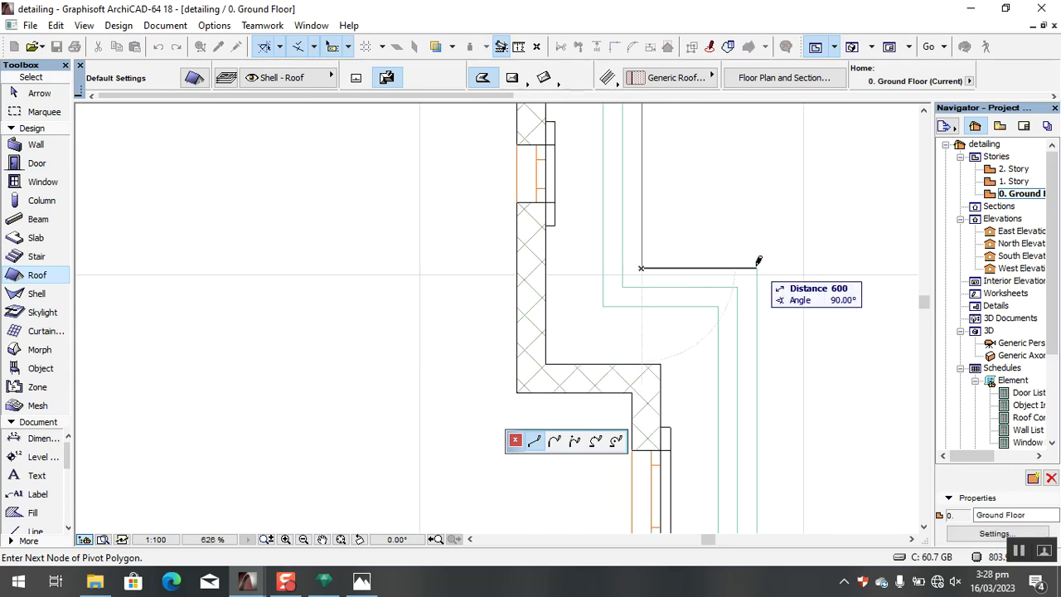
# Trace the roof outline around the small east bay and down to the plan's south-east corner.
pyautogui.scroll(-6, 765, 243)
pyautogui.scroll(9, 764, 315)
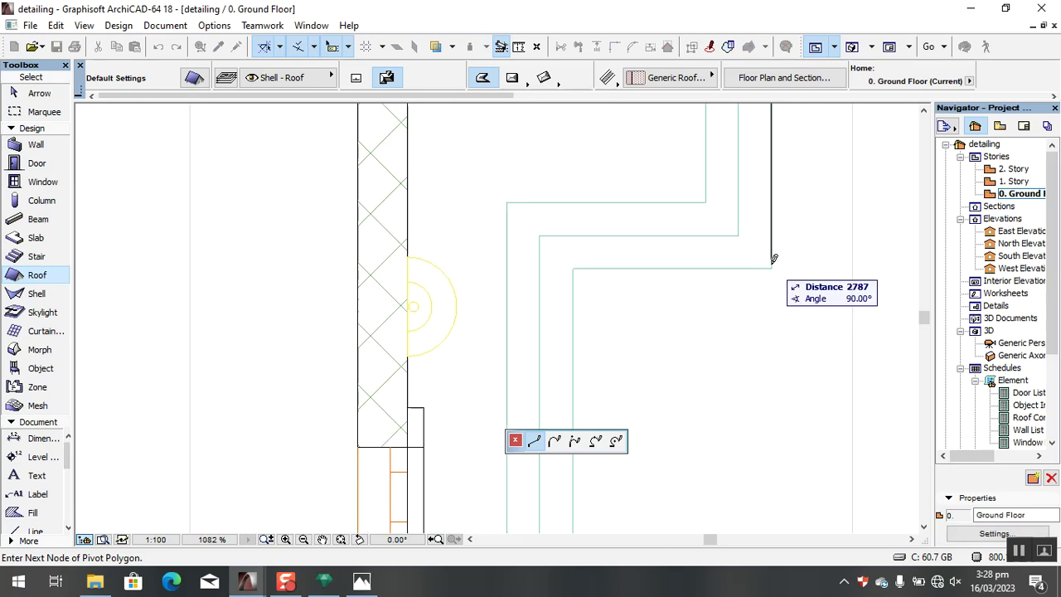
pyautogui.click(772, 267)
pyautogui.scroll(-6, 581, 260)
pyautogui.scroll(4, 610, 354)
pyautogui.scroll(2, 610, 355)
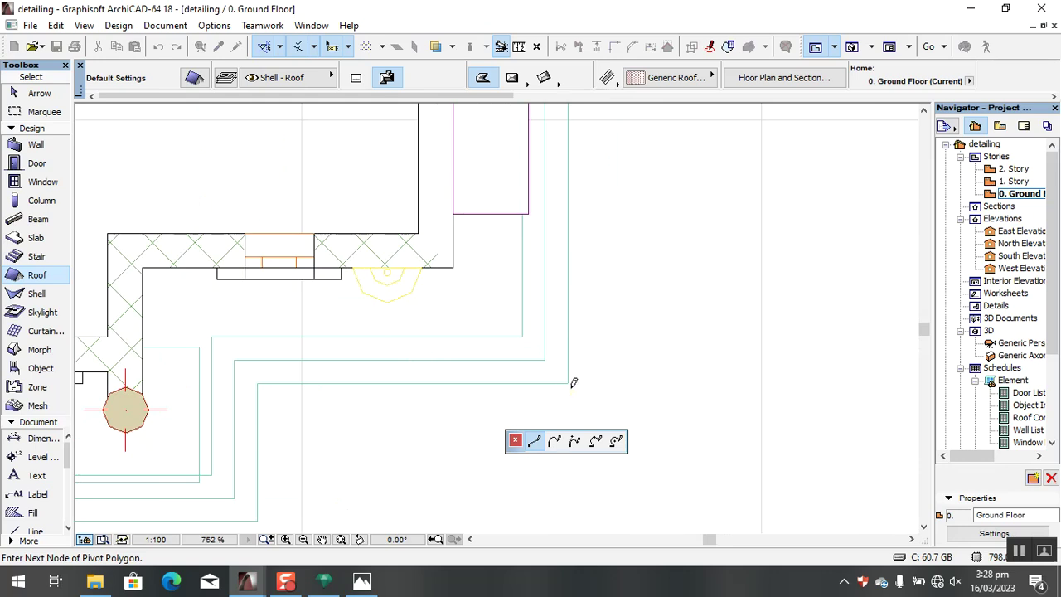
pyautogui.click(569, 381)
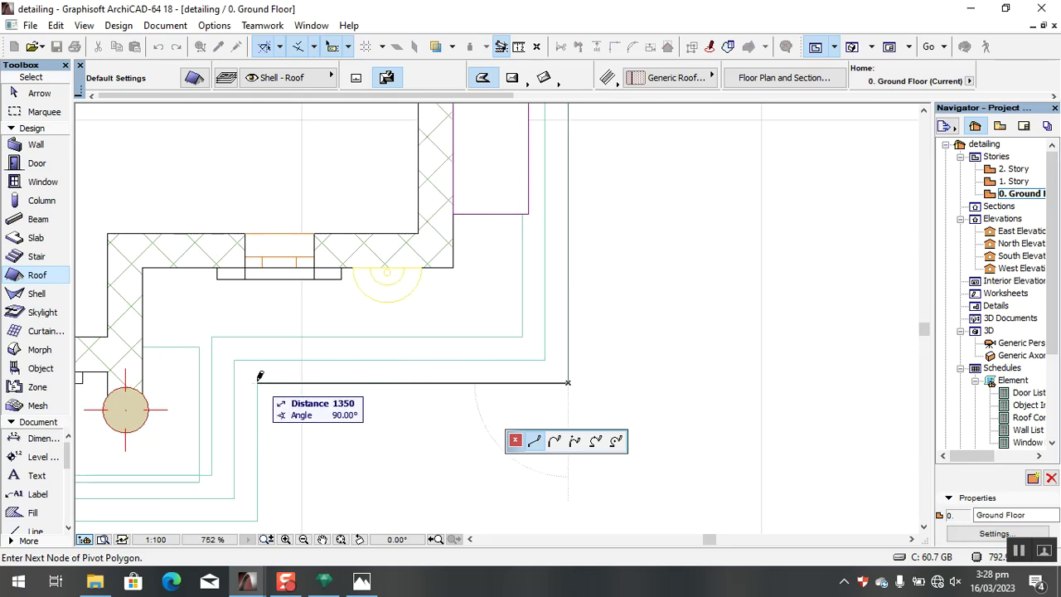
# Carry the roof outline west along the stepped south edge and down to the front porch's south-east corner.
pyautogui.scroll(-10, 571, 303)
pyautogui.scroll(6, 419, 351)
pyautogui.click(550, 250)
pyautogui.click(550, 316)
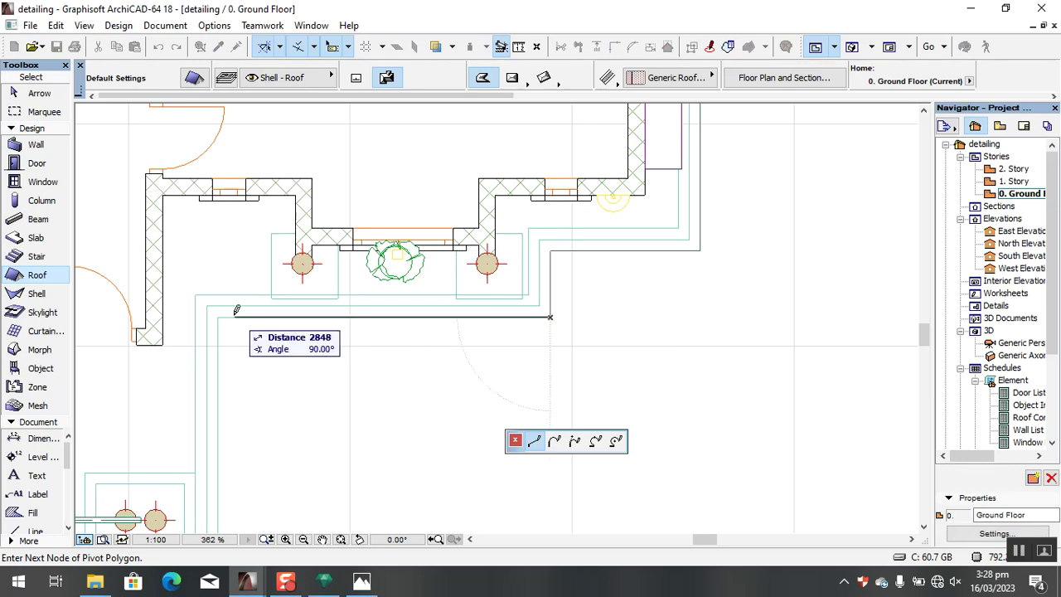
pyautogui.scroll(-4, 331, 277)
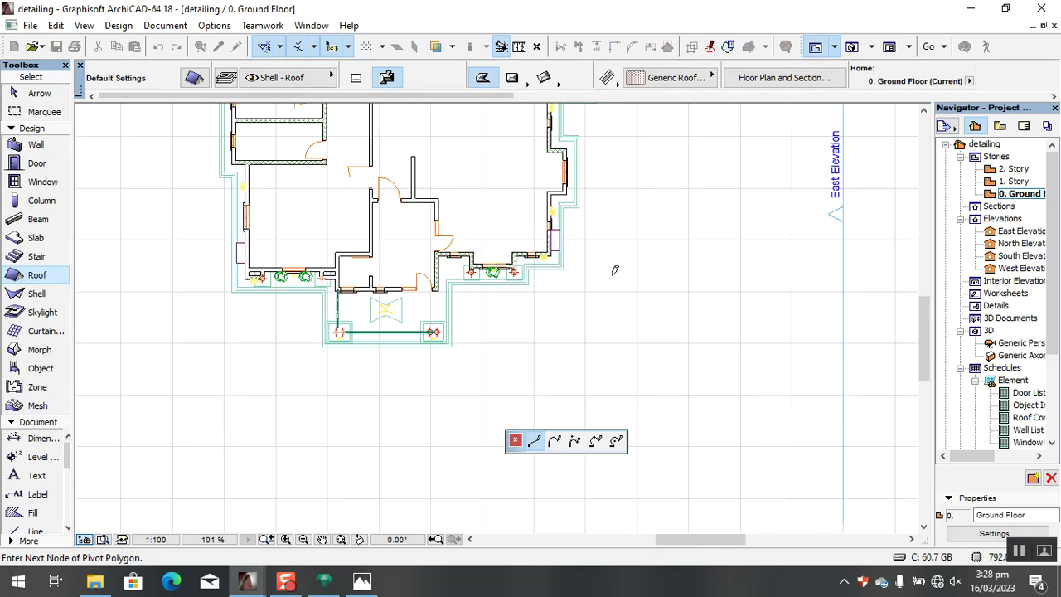
pyautogui.scroll(5, 448, 298)
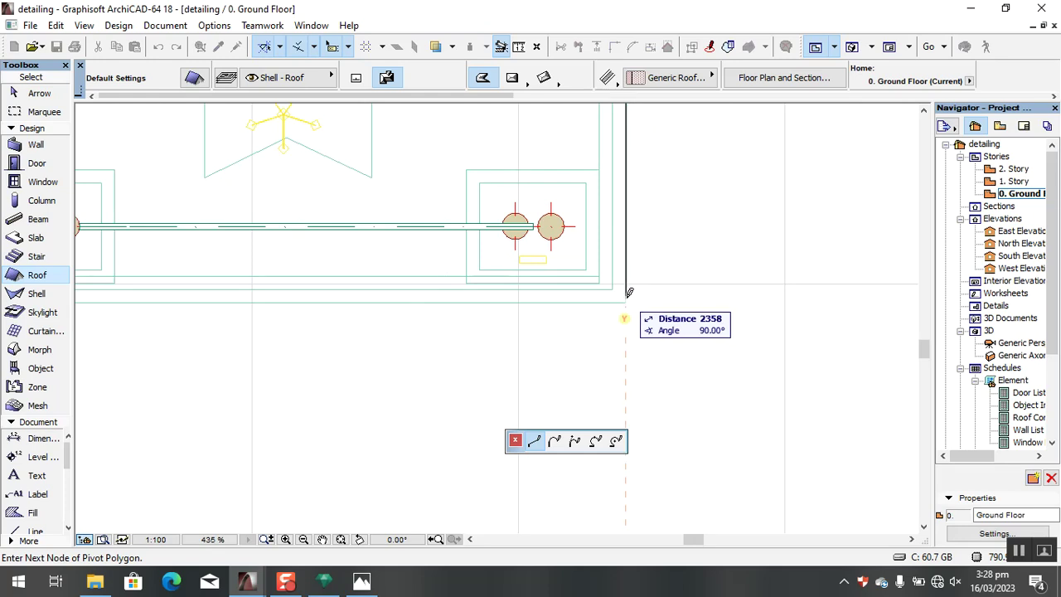
# Trace the roof outline around the front porch and along the south edge to the plan's south-west corner.
pyautogui.scroll(-7, 630, 311)
pyautogui.scroll(7, 489, 309)
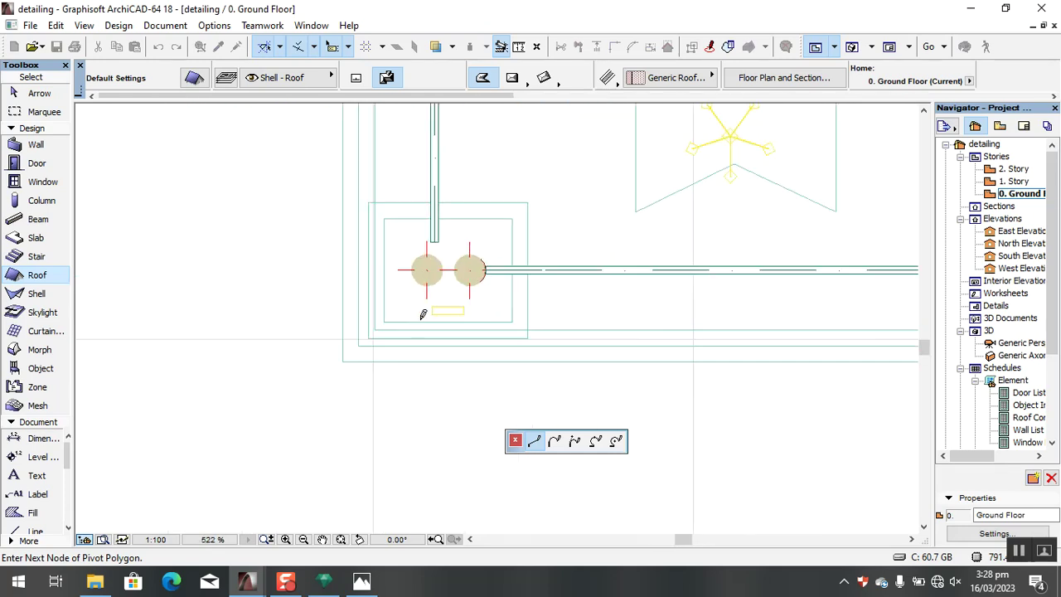
pyautogui.scroll(-4, 469, 390)
pyautogui.scroll(6, 469, 388)
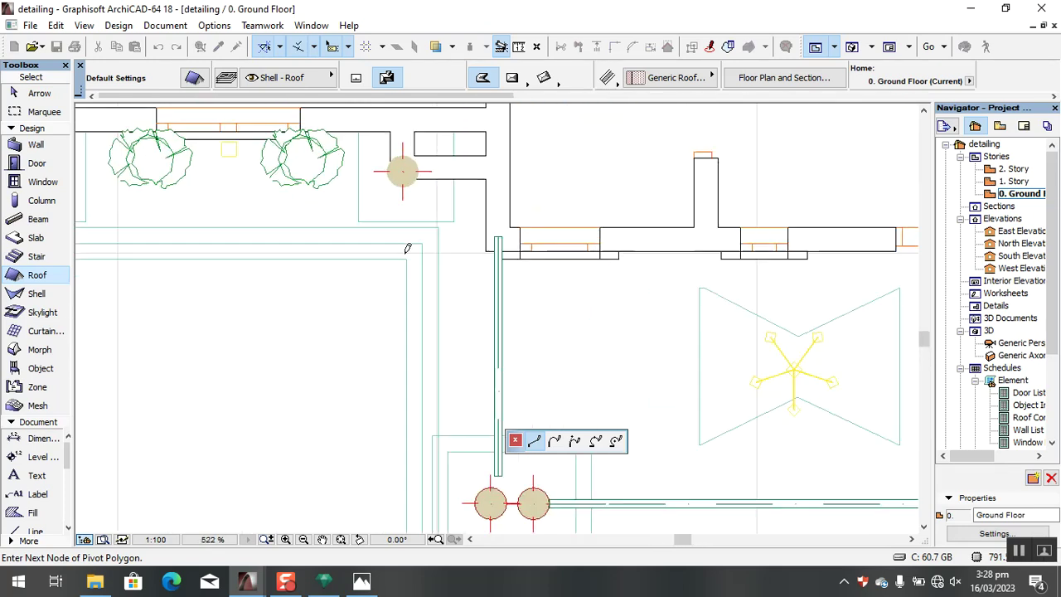
pyautogui.scroll(-5, 515, 267)
pyautogui.scroll(5, 333, 266)
# Trace the roof outline up the west side, around the projecting wall to its upper outer corner.
pyautogui.scroll(-10, 350, 301)
pyautogui.scroll(4, 378, 227)
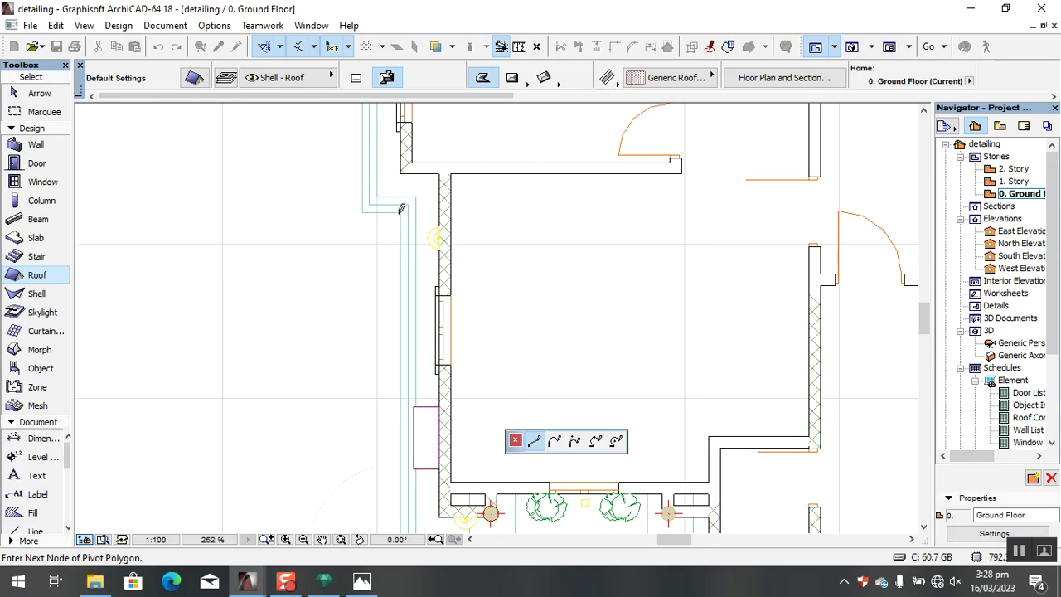
pyautogui.scroll(-8, 386, 178)
pyautogui.scroll(5, 387, 178)
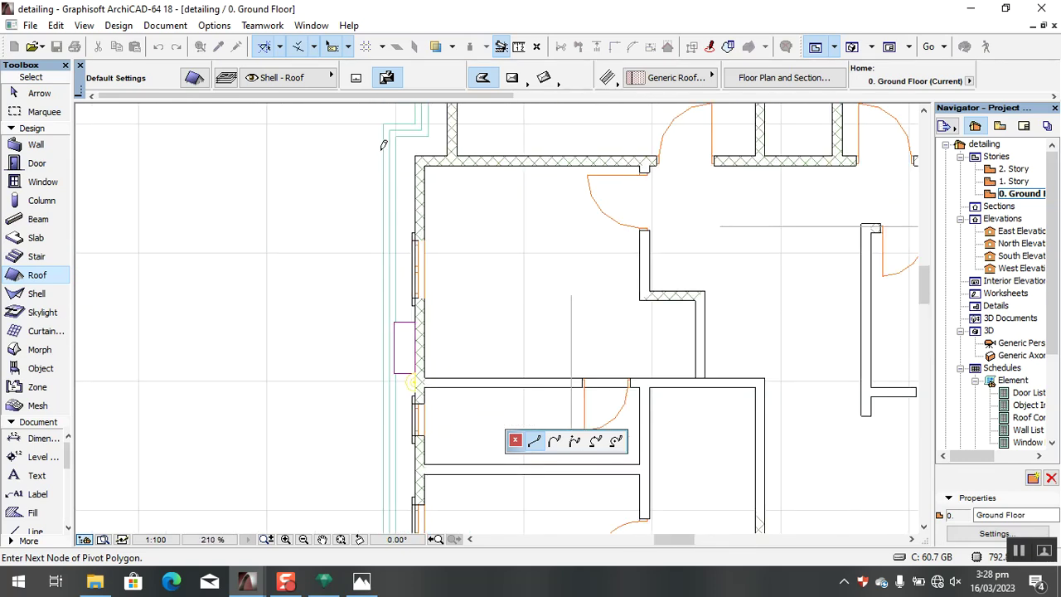
pyautogui.scroll(6, 404, 179)
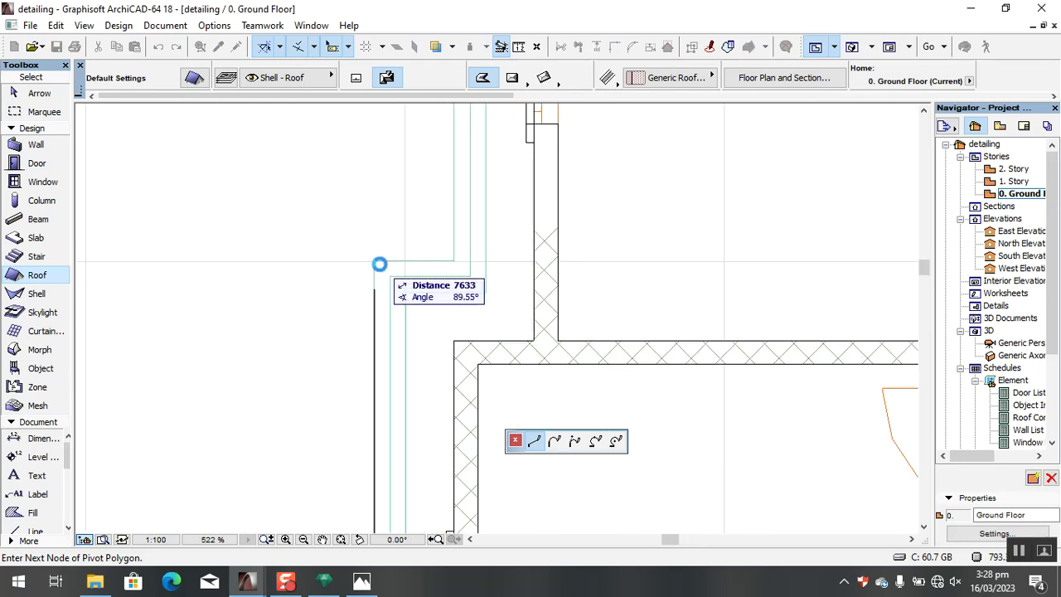
pyautogui.click(375, 260)
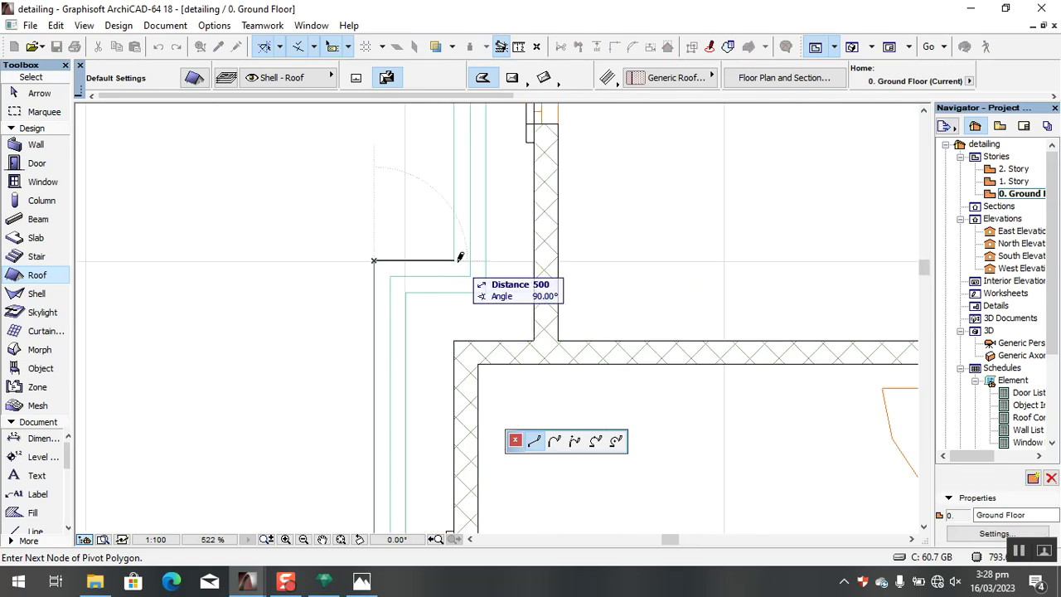
# Close the roof outline at its north-west starting corner and leave the Roof tool.
pyautogui.scroll(-1, 465, 318)
pyautogui.scroll(-8, 465, 318)
pyautogui.scroll(5, 473, 280)
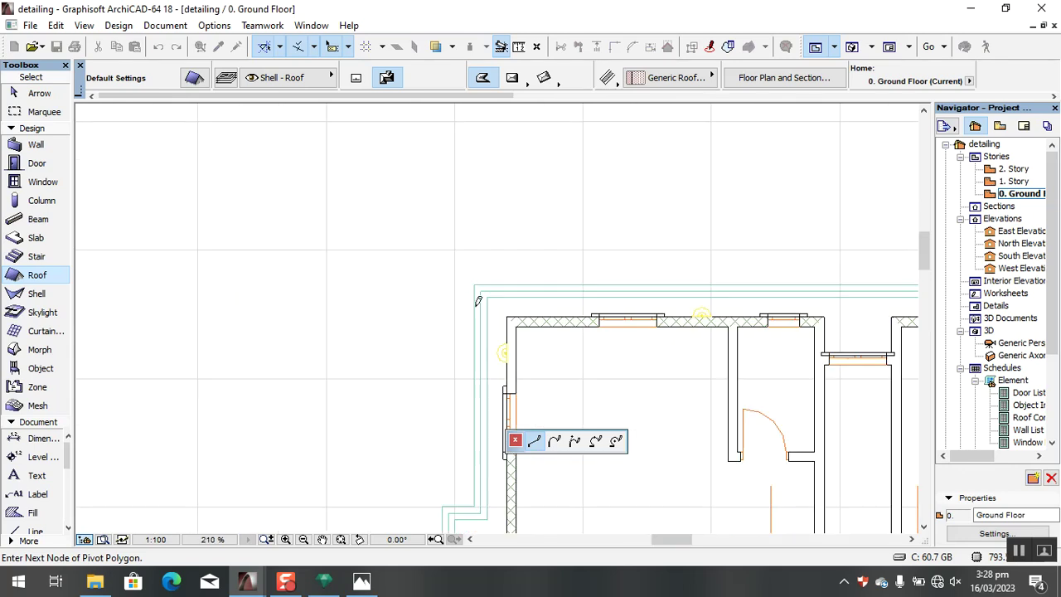
pyautogui.press('Escape')
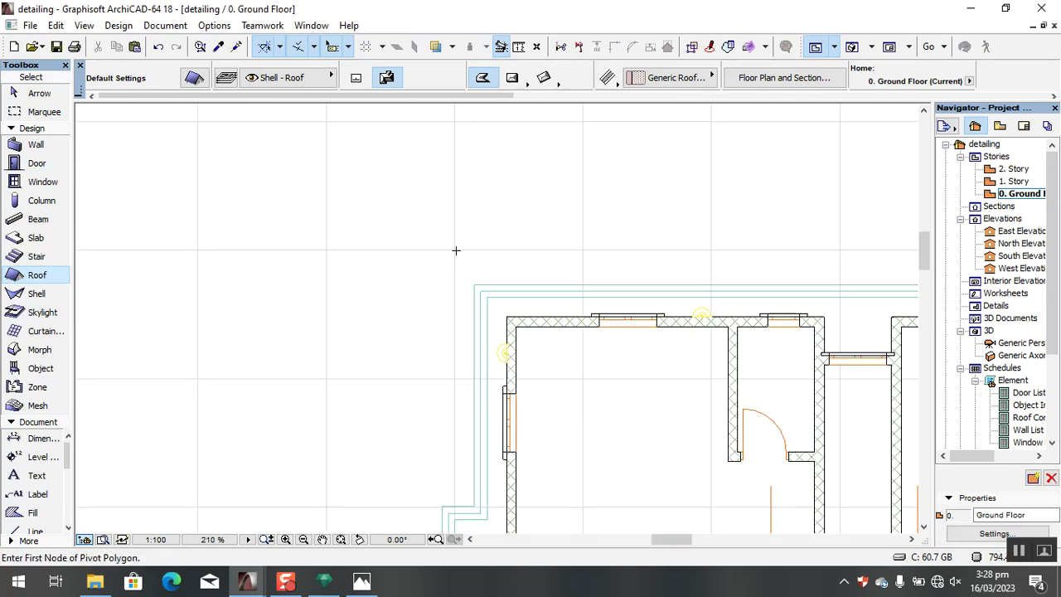
pyautogui.scroll(-5, 455, 242)
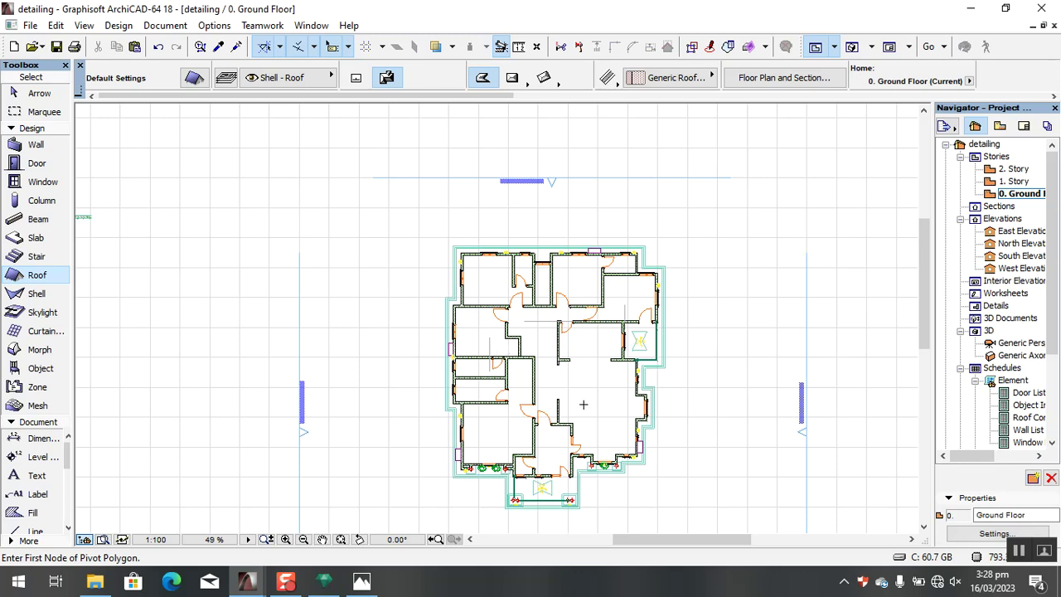
pyautogui.press('Escape')
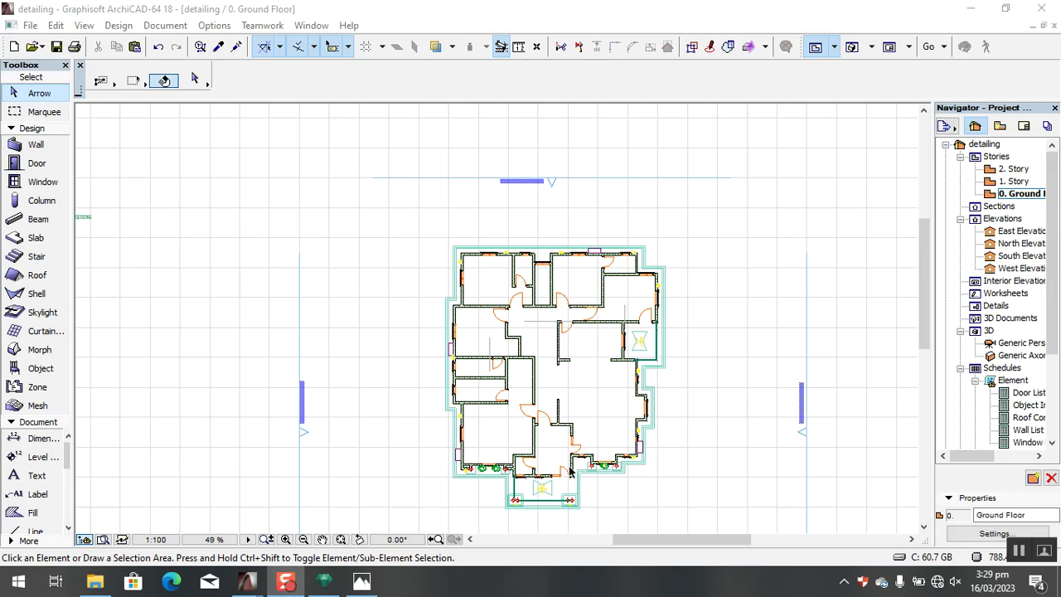
# Open the 1. Story plan, turn on the trace reference and select the new roof.
pyautogui.doubleClick(1015, 180)
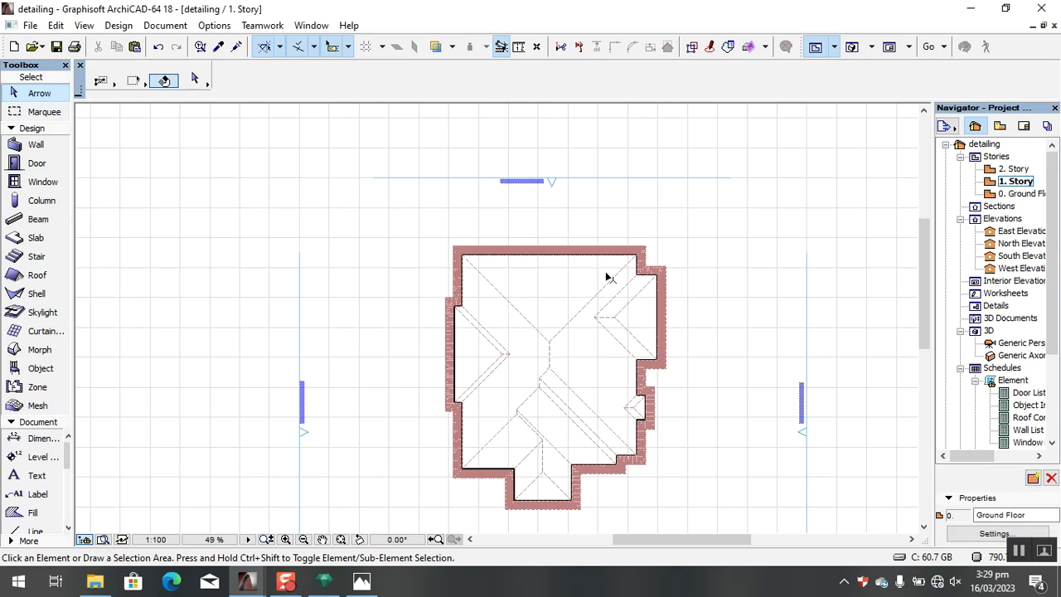
pyautogui.click(433, 44)
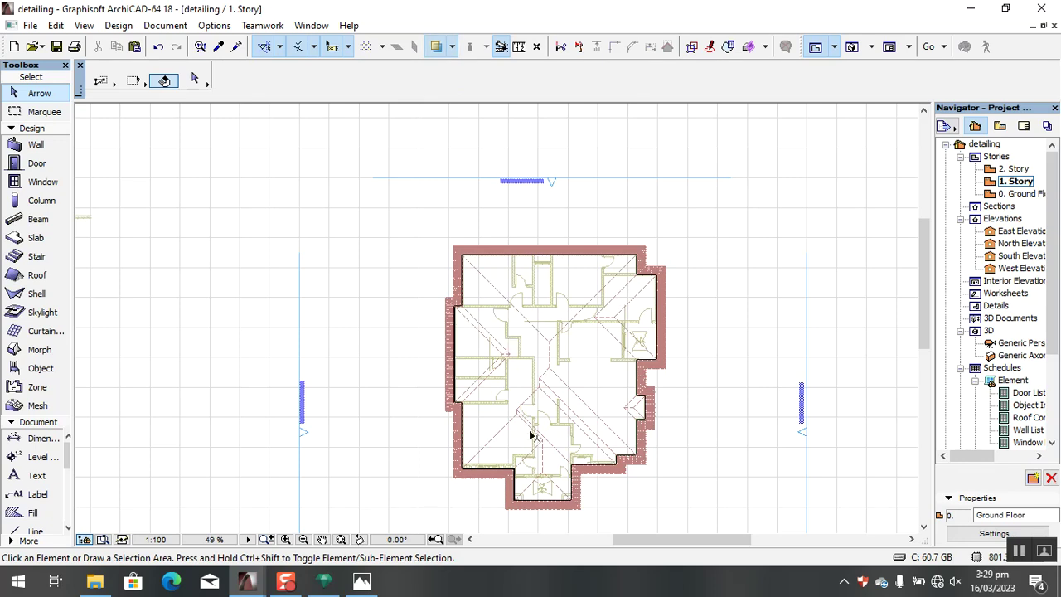
pyautogui.scroll(3, 544, 517)
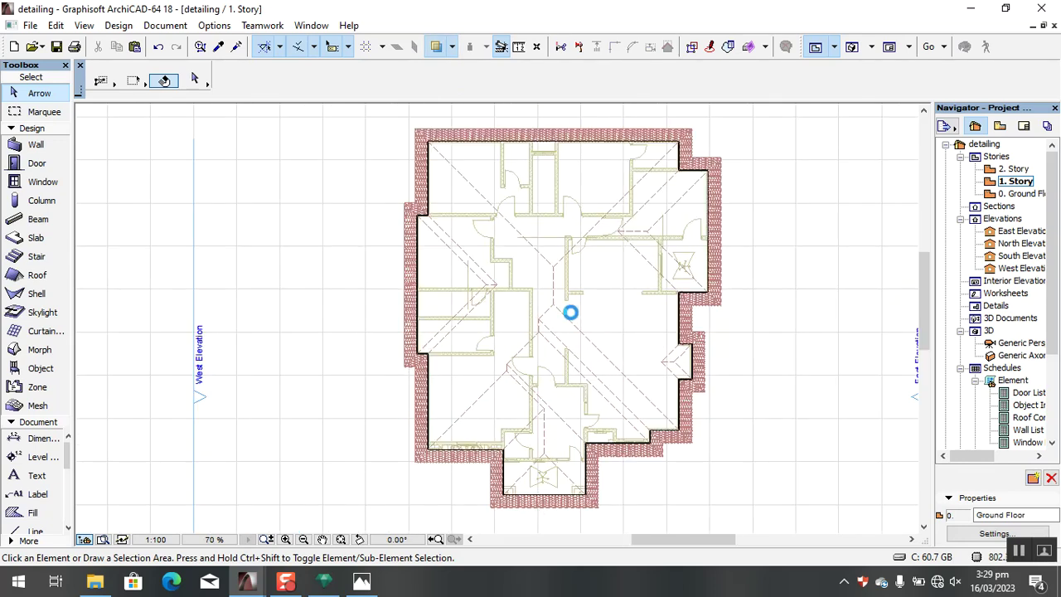
pyautogui.click(554, 306)
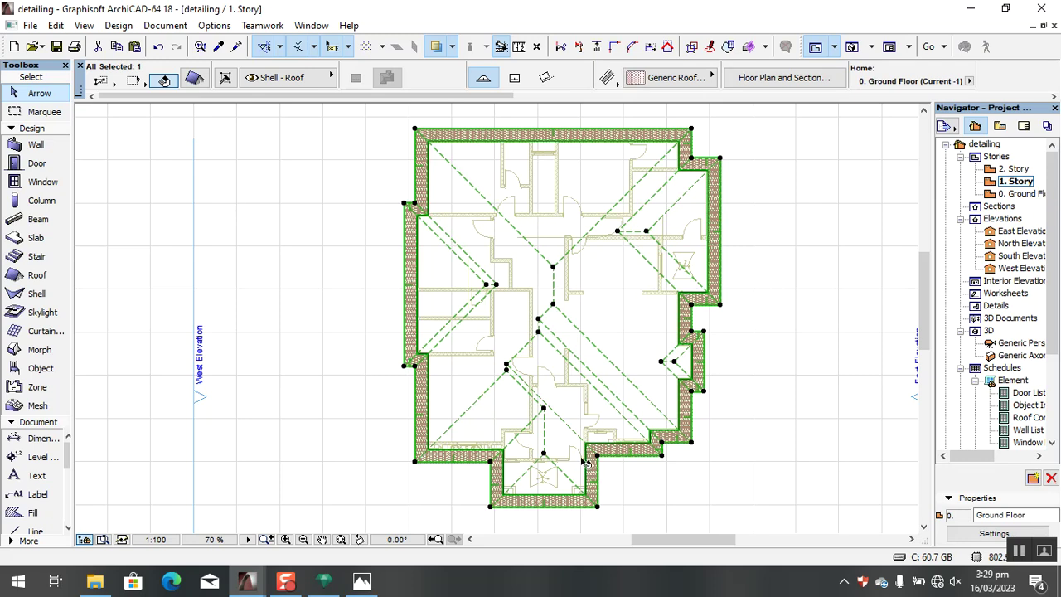
# Show the building in 3D and examine the gap between the roof's eaves and the front porch from below.
pyautogui.click(850, 50)
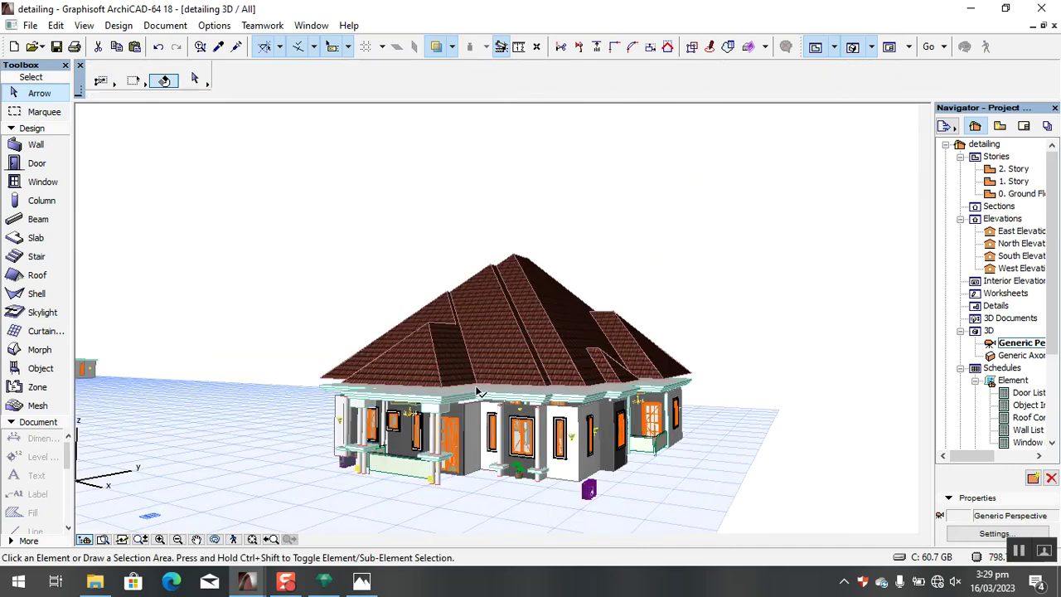
pyautogui.scroll(2, 456, 392)
pyautogui.scroll(1, 443, 406)
pyautogui.scroll(2, 433, 384)
pyautogui.scroll(2, 434, 374)
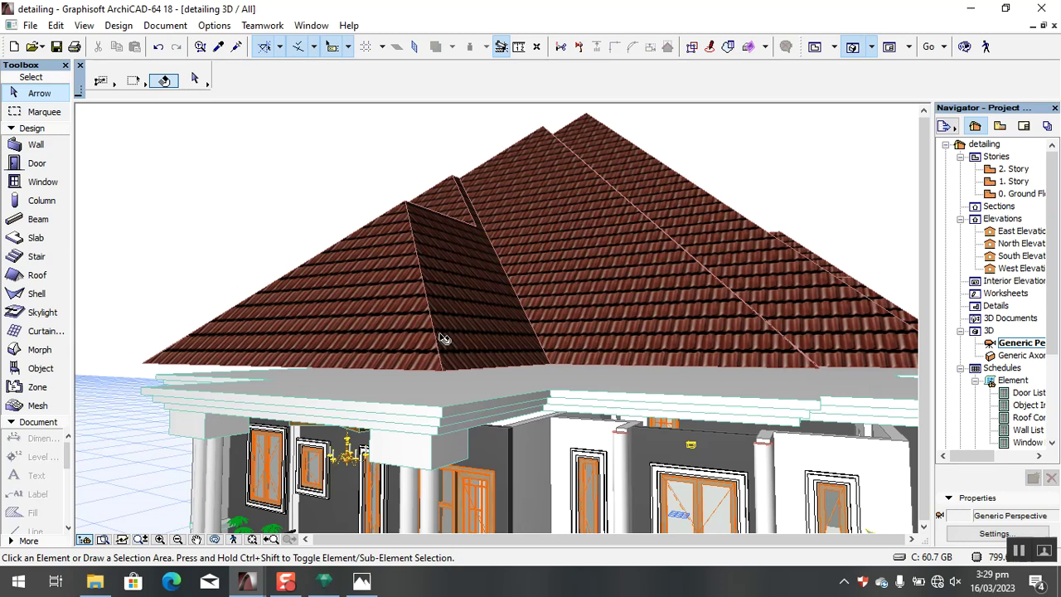
pyautogui.click(214, 538)
pyautogui.moveTo(416, 470); pyautogui.dragTo(436, 341)
pyautogui.scroll(5, 437, 324)
pyautogui.click(214, 540)
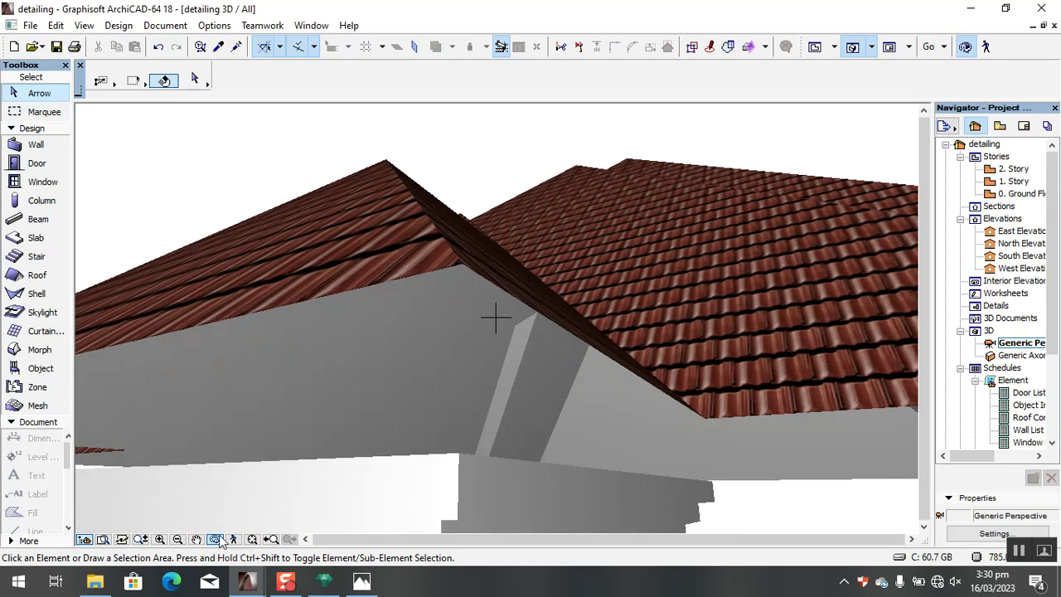
# Select the roof in 3D and set its base height to 2900.
pyautogui.click(453, 267)
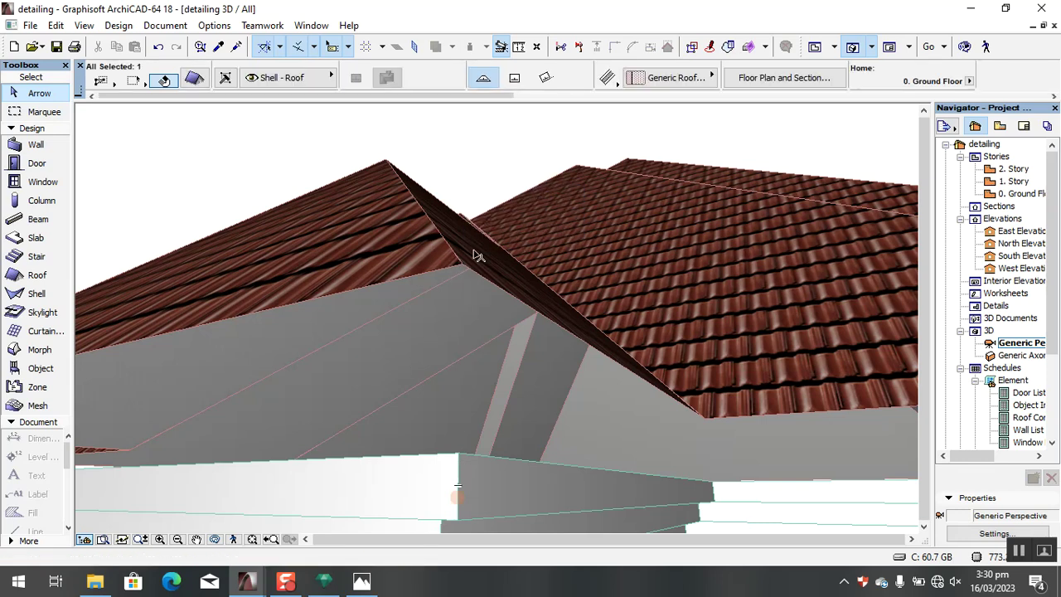
pyautogui.scroll(-5, 784, 78)
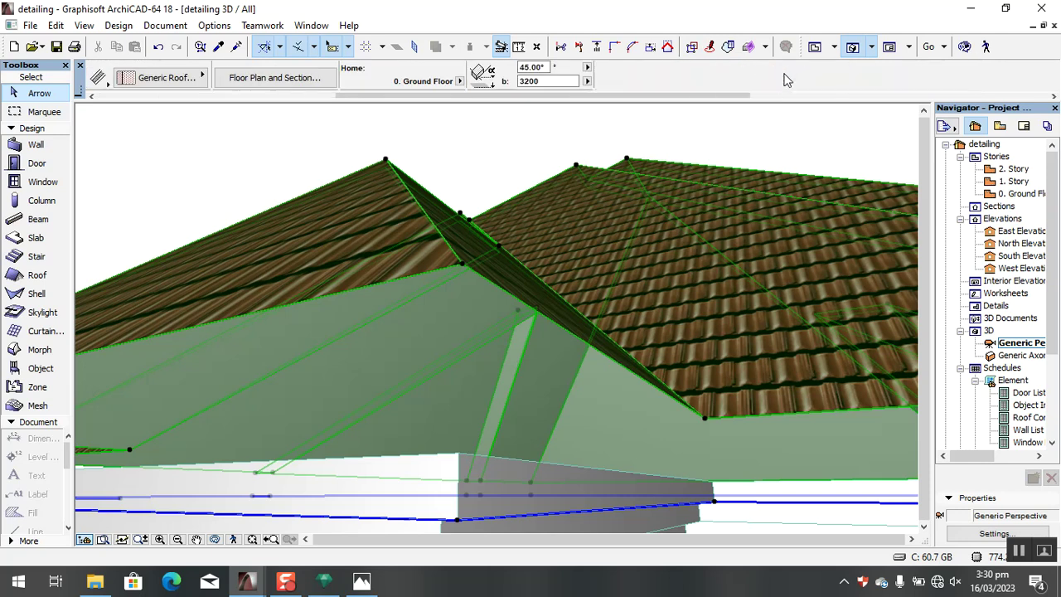
pyautogui.click(539, 83)
pyautogui.press('BackSpace')
pyautogui.click(526, 78)
pyautogui.press('Right')
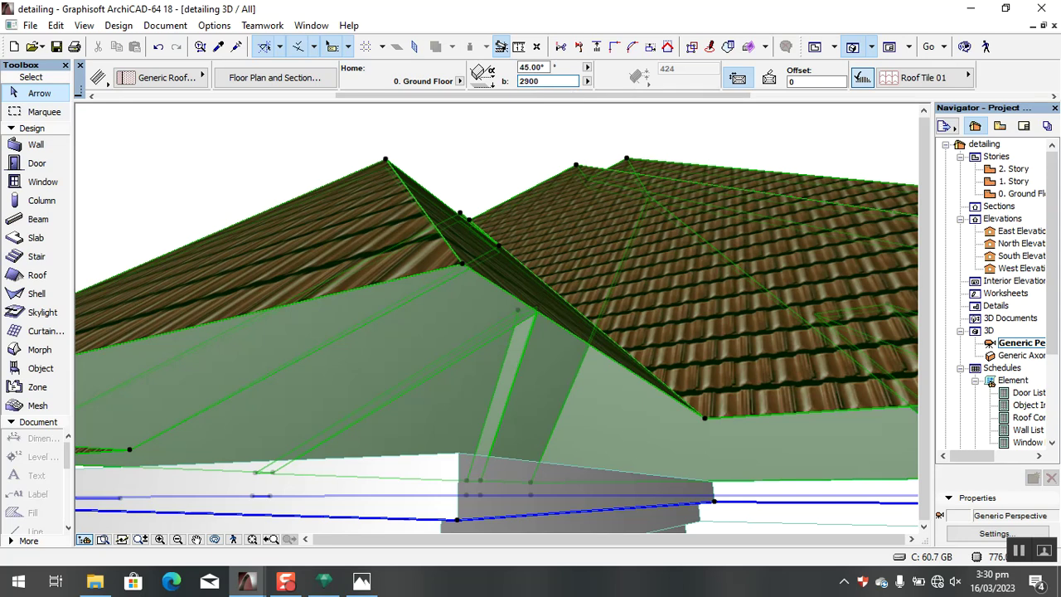
pyautogui.press('Return')
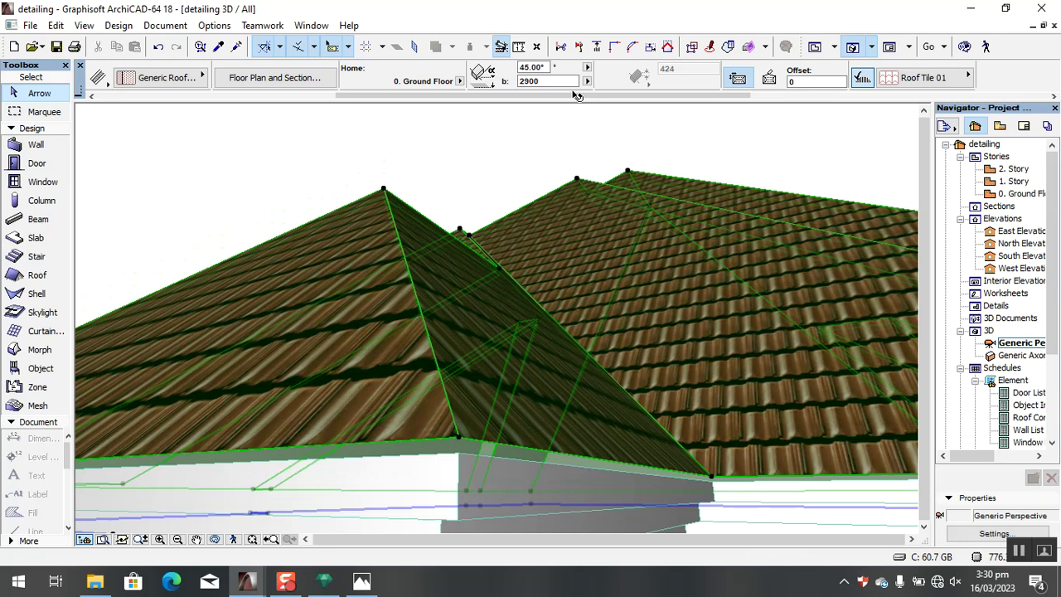
# Try base heights of 2850 and 2910 for the roof against the porch fascia.
pyautogui.click(524, 81)
pyautogui.press('Return')
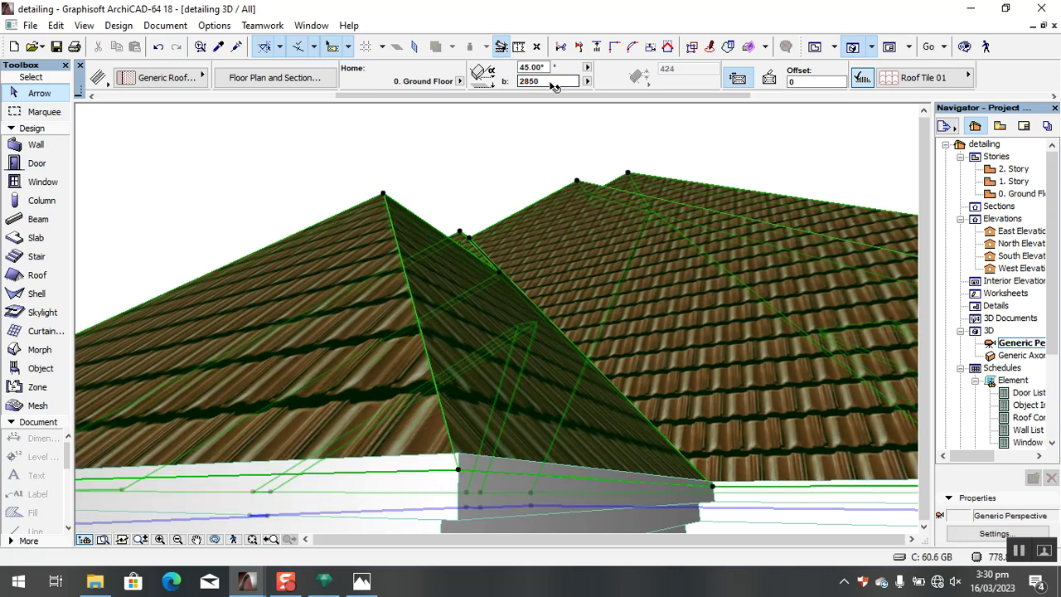
pyautogui.click(544, 81)
pyautogui.press('Return')
pyautogui.click(544, 80)
pyautogui.write('282')
pyautogui.press('BackSpace')
pyautogui.press('BackSpace')
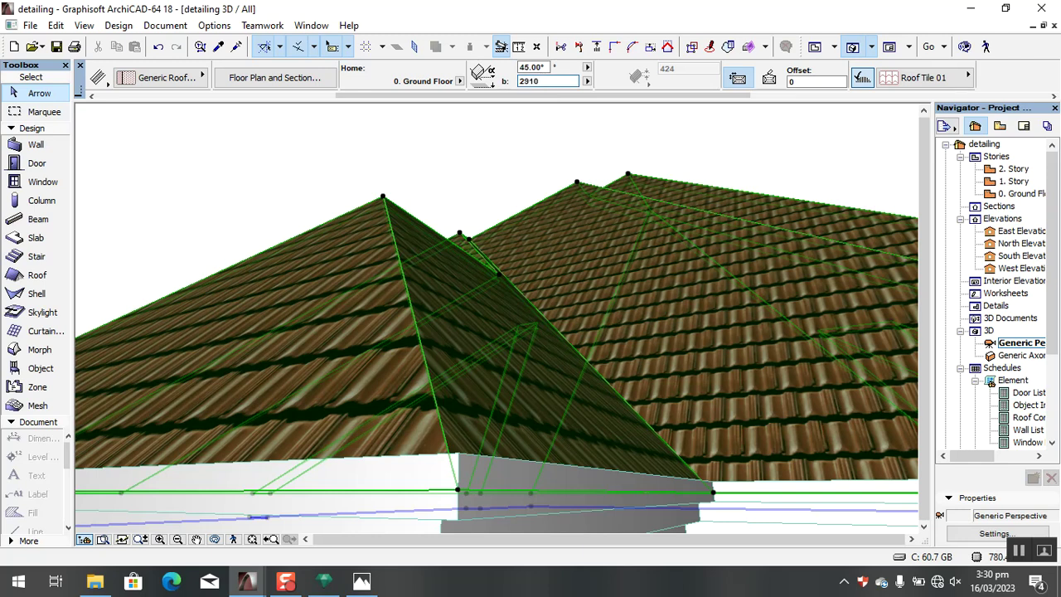
pyautogui.write('910')
pyautogui.press('Return')
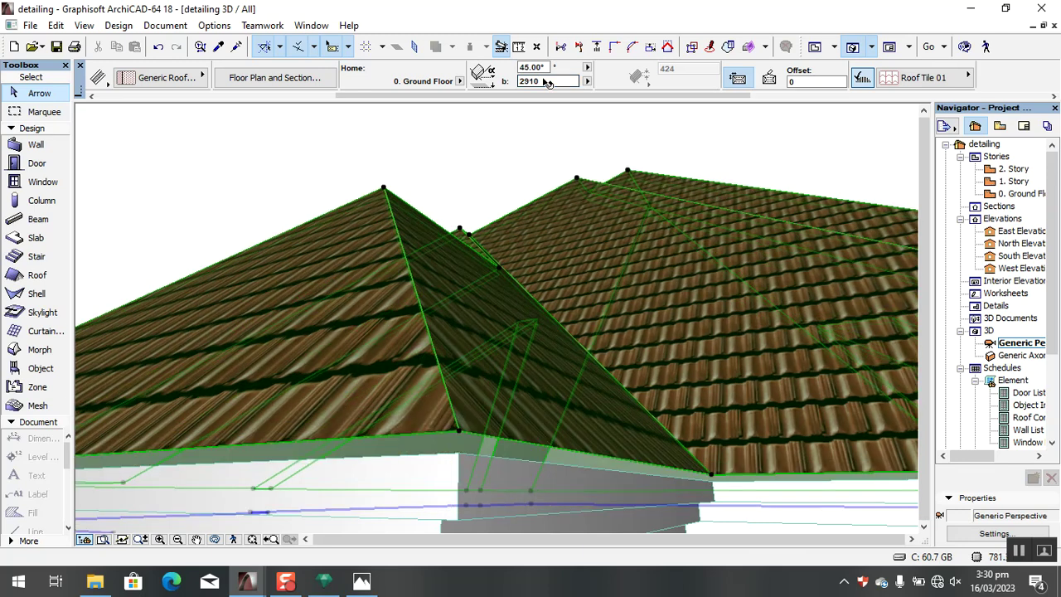
# Lower the roof's base height in 10 mm stages from 2900 through 2890 to 2880.
pyautogui.click(545, 81)
pyautogui.press('Return')
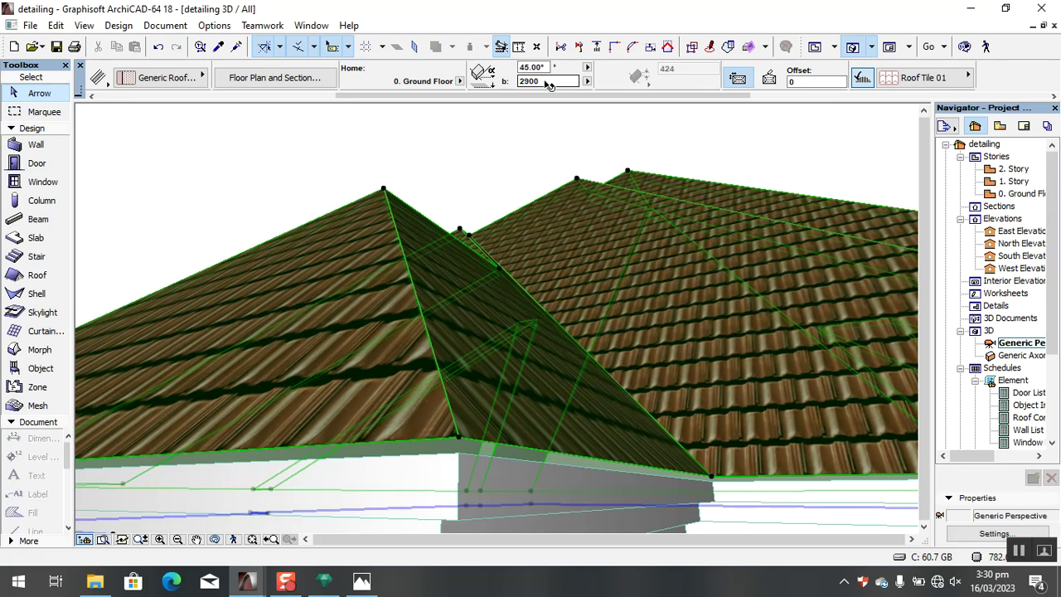
pyautogui.click(545, 82)
pyautogui.press('BackSpace')
pyautogui.press('Return')
pyautogui.click(546, 82)
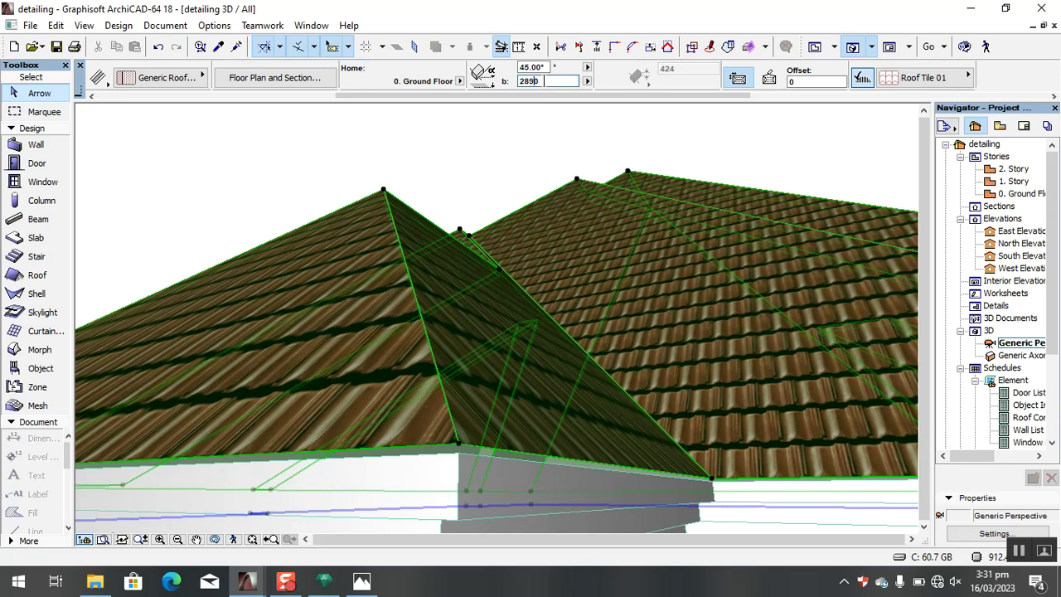
pyautogui.press('Return')
pyautogui.click(546, 82)
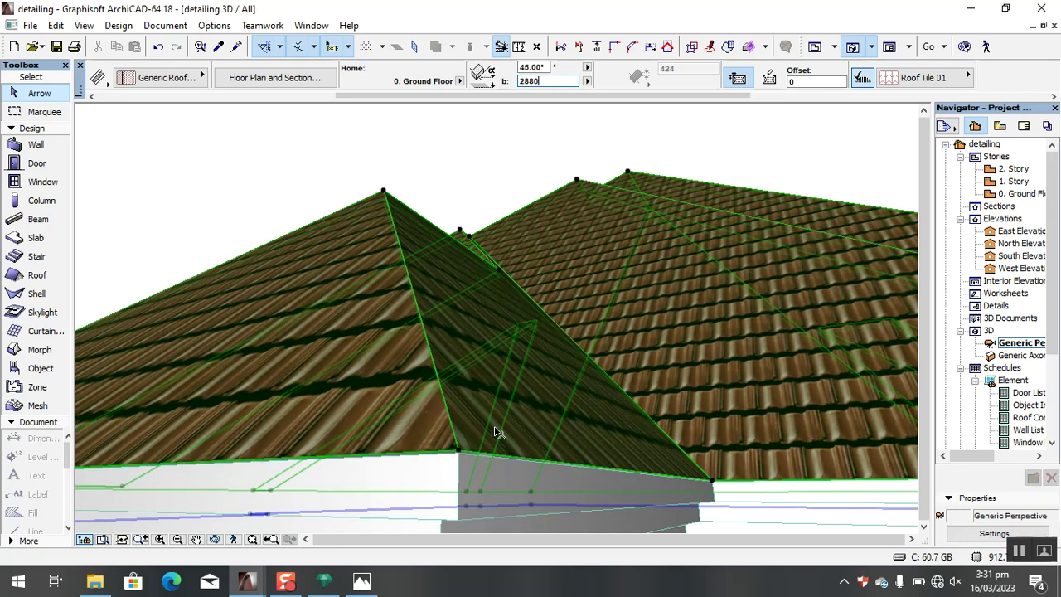
pyautogui.press('Return')
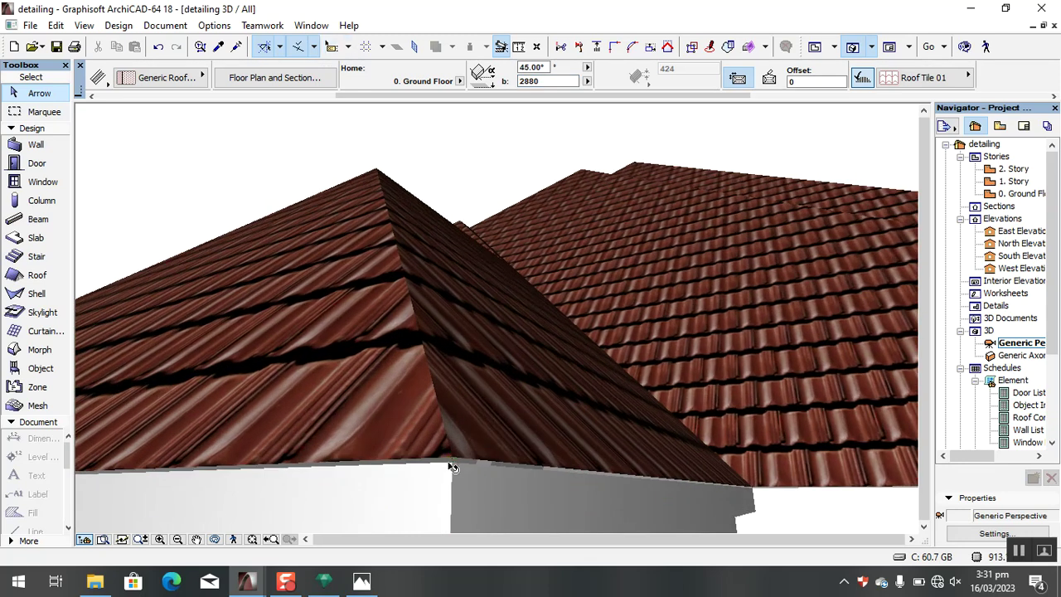
# Reselect the roof and try base heights of 2885 and 2870 at the porch corner.
pyautogui.click(450, 461)
pyautogui.click(556, 80)
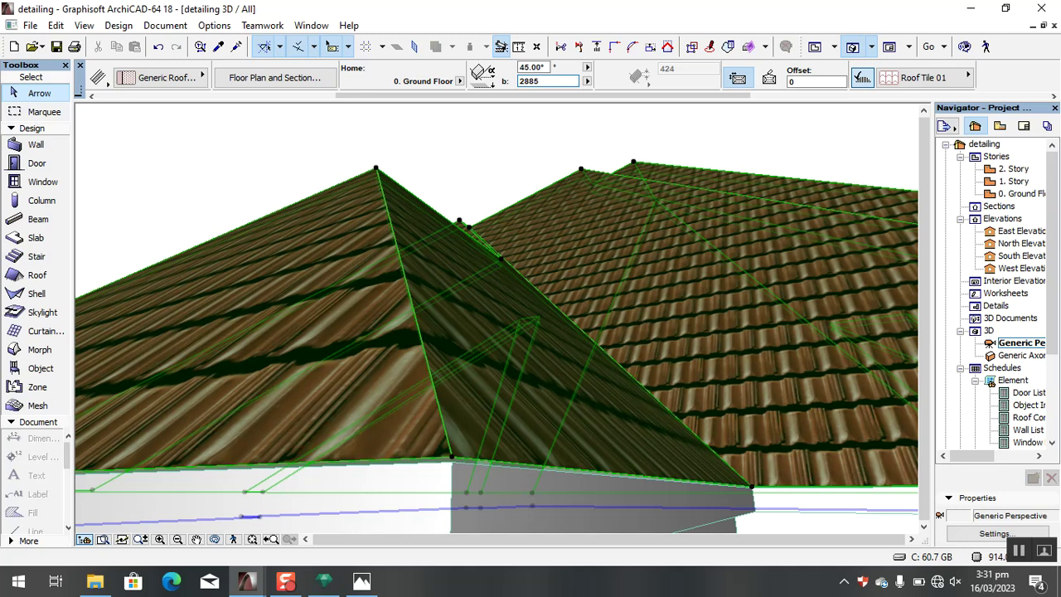
pyautogui.press('Return')
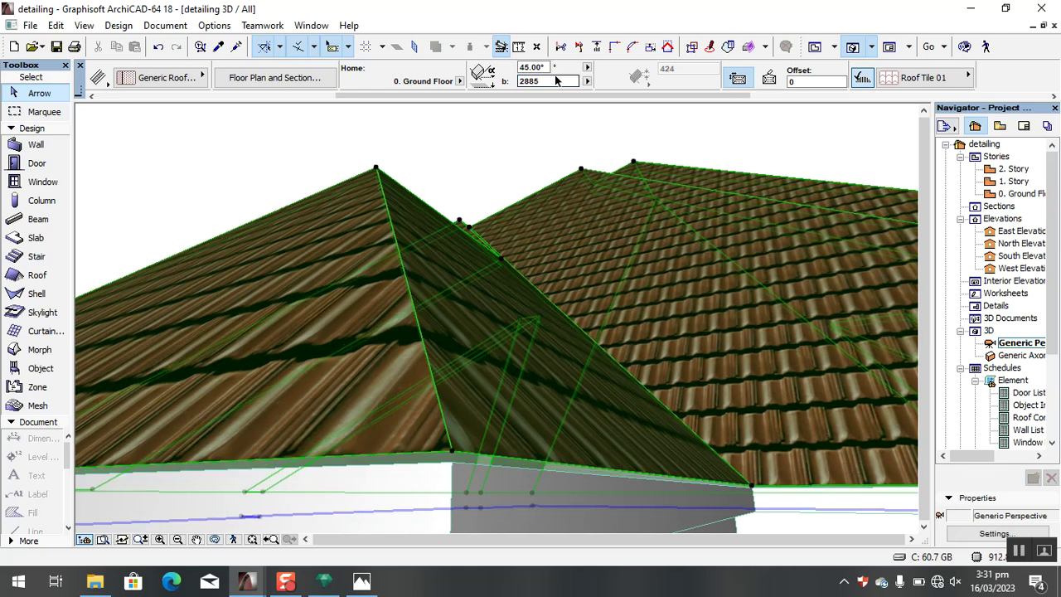
pyautogui.click(563, 81)
pyautogui.press('Return')
pyautogui.click(568, 81)
pyautogui.press('BackSpace')
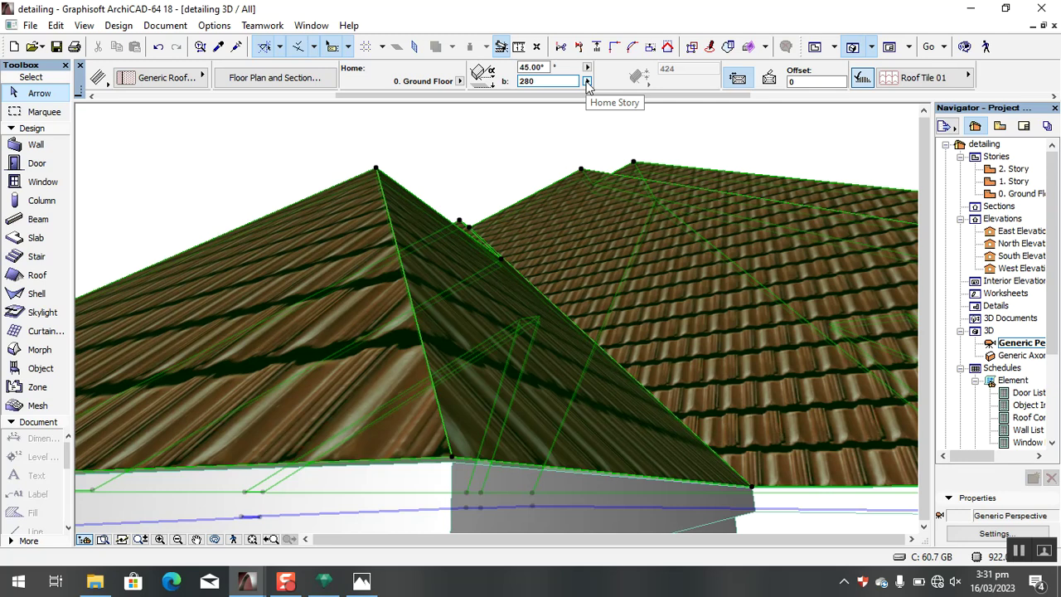
pyautogui.write('7')
pyautogui.press('Return')
# Set the roof's base height to 2875.
pyautogui.click(548, 79)
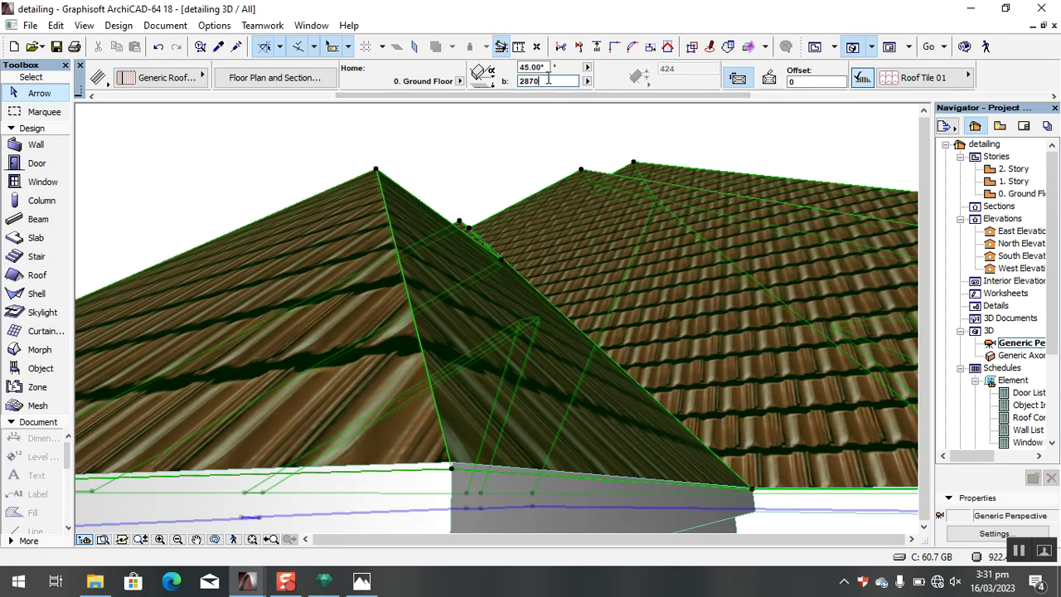
pyautogui.write('5')
pyautogui.press('Return')
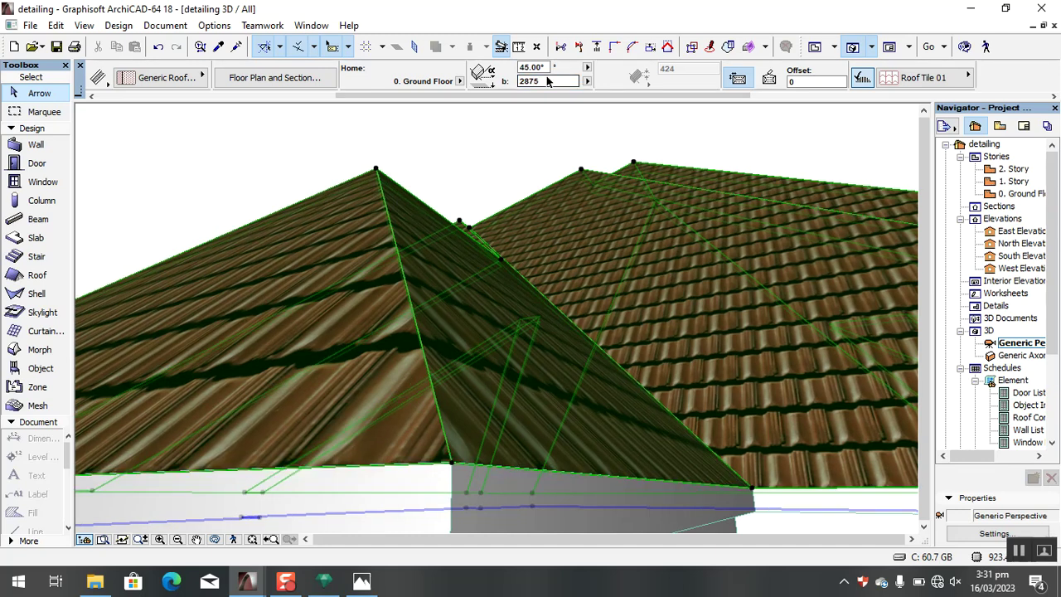
# Examine the roof's fit on the porch fascia and its hips, and view the house rendering in Photos before returning to the detailing project.
pyautogui.scroll(-5, 448, 258)
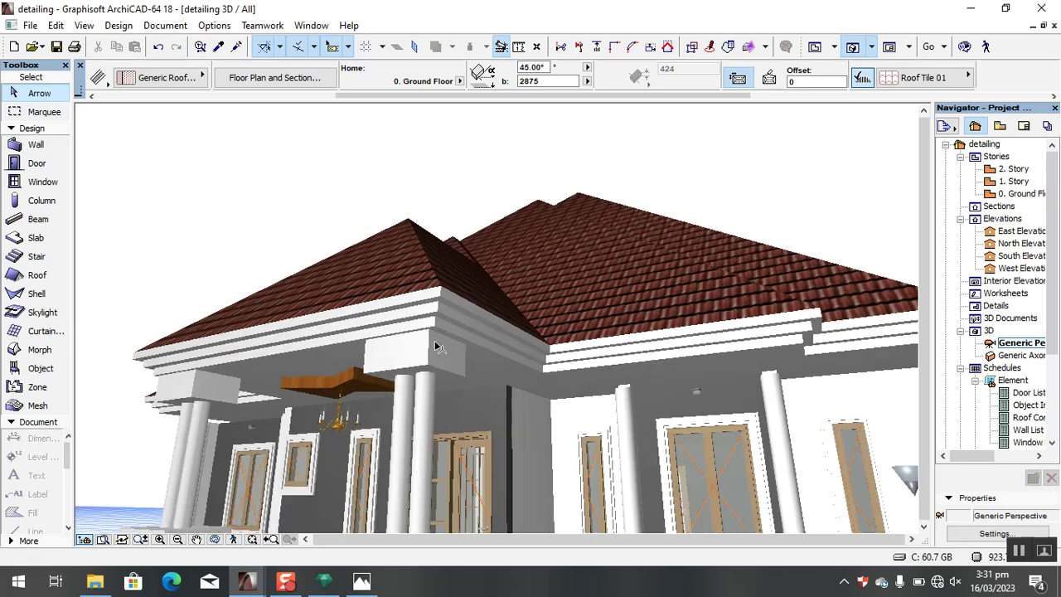
pyautogui.scroll(4, 491, 295)
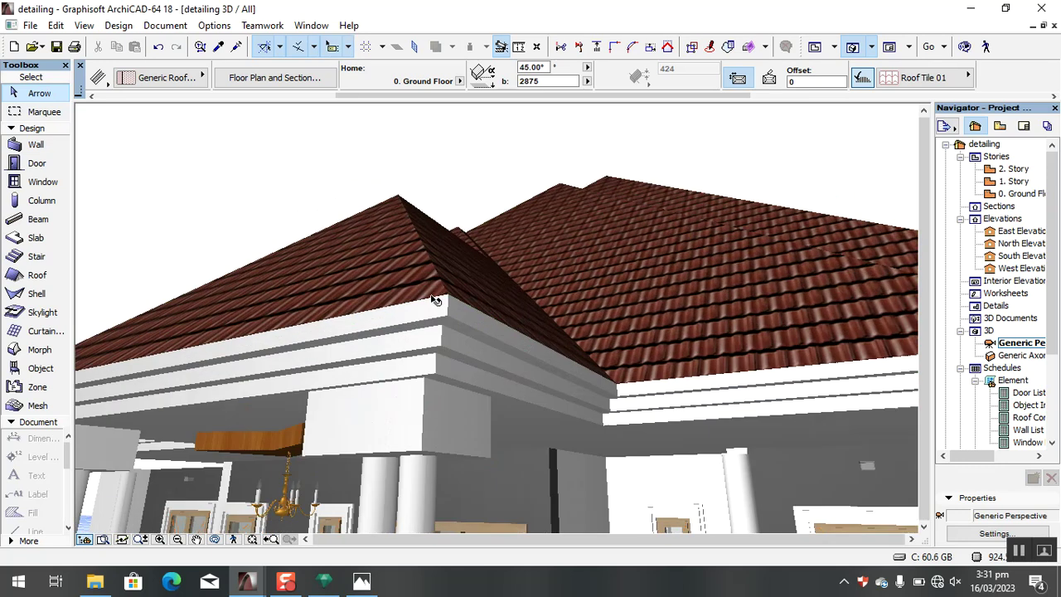
pyautogui.click(445, 282)
pyautogui.click(215, 539)
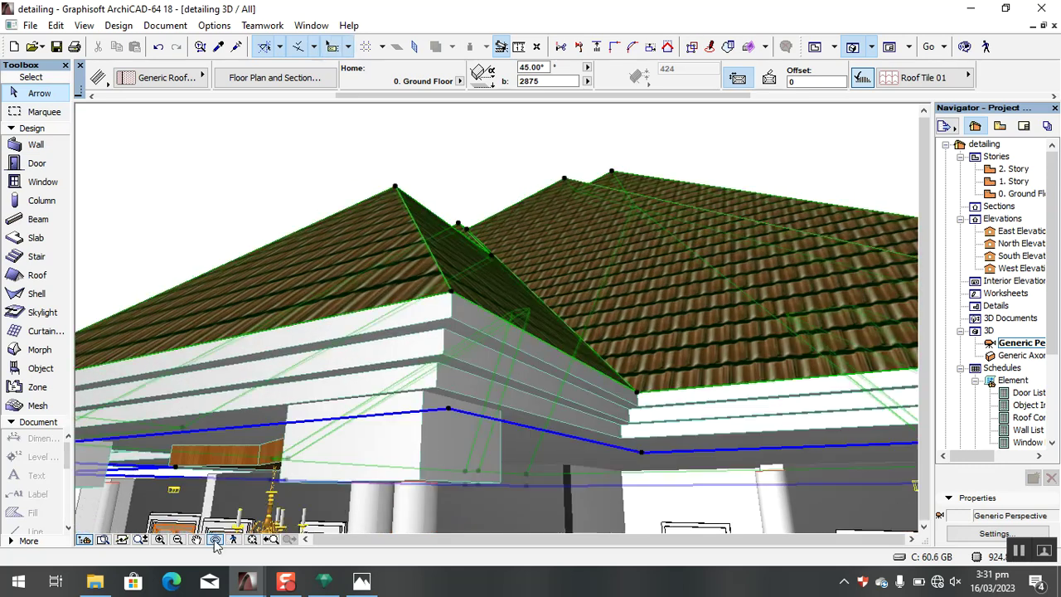
pyautogui.moveTo(469, 321); pyautogui.dragTo(679, 291)
pyautogui.moveTo(348, 205); pyautogui.dragTo(419, 287)
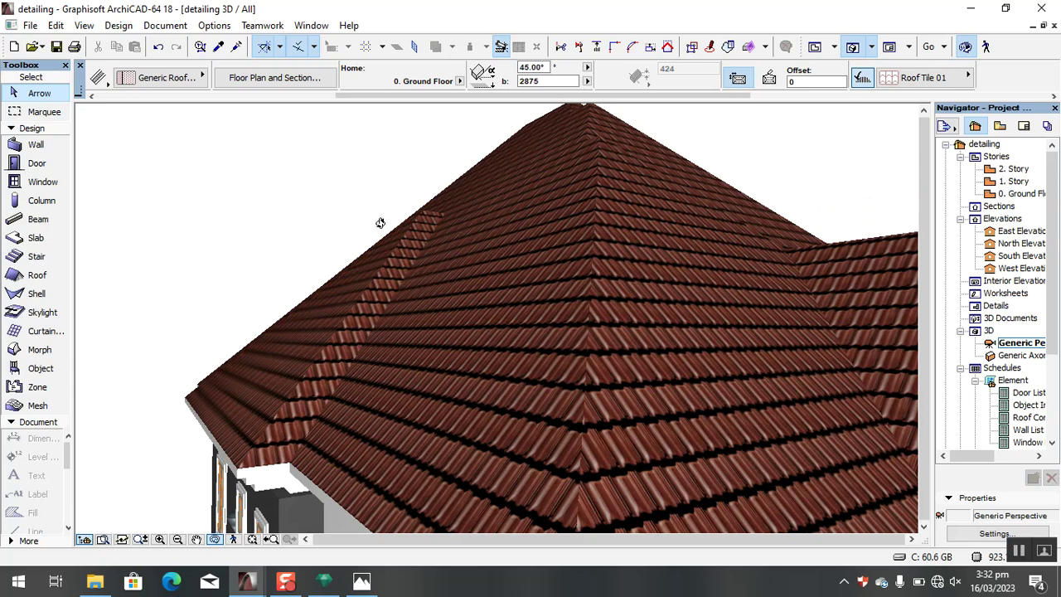
pyautogui.click(361, 580)
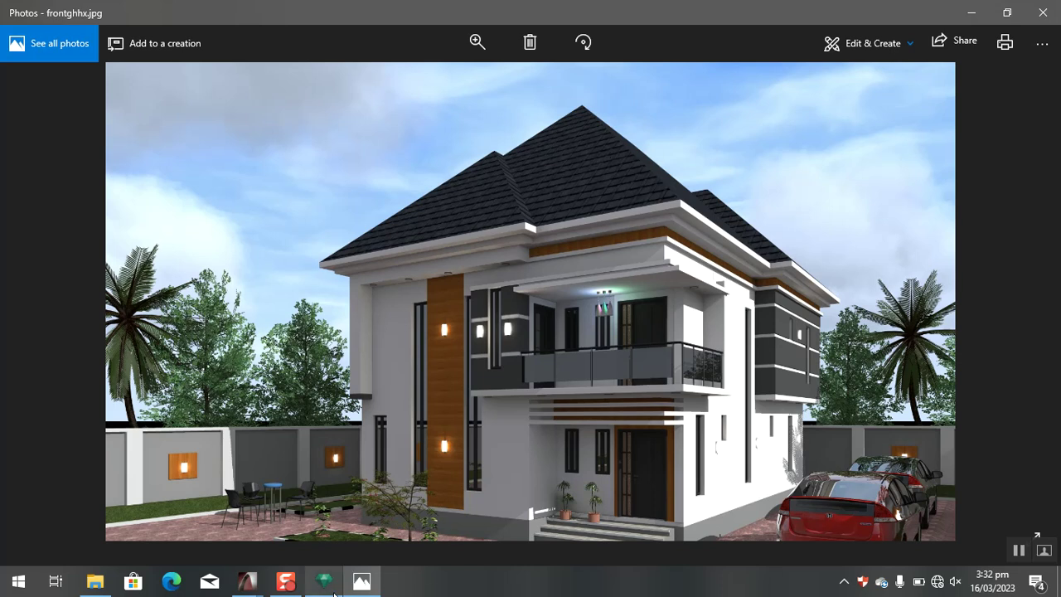
pyautogui.click(247, 573)
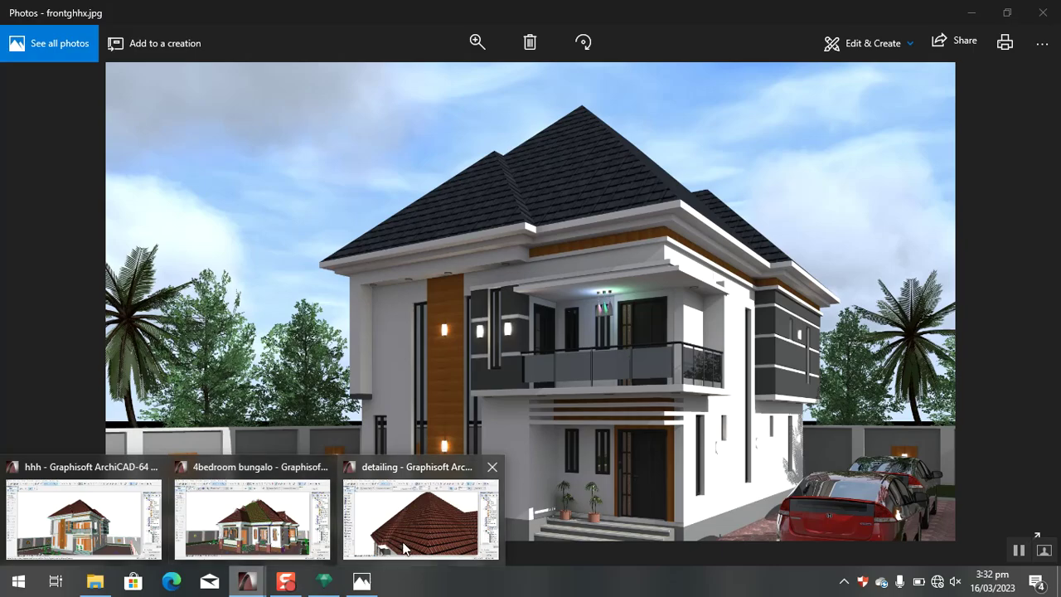
pyautogui.click(421, 518)
# Inspect the whole roof from the rear, side and front of the building in 3D.
pyautogui.scroll(-10, 357, 287)
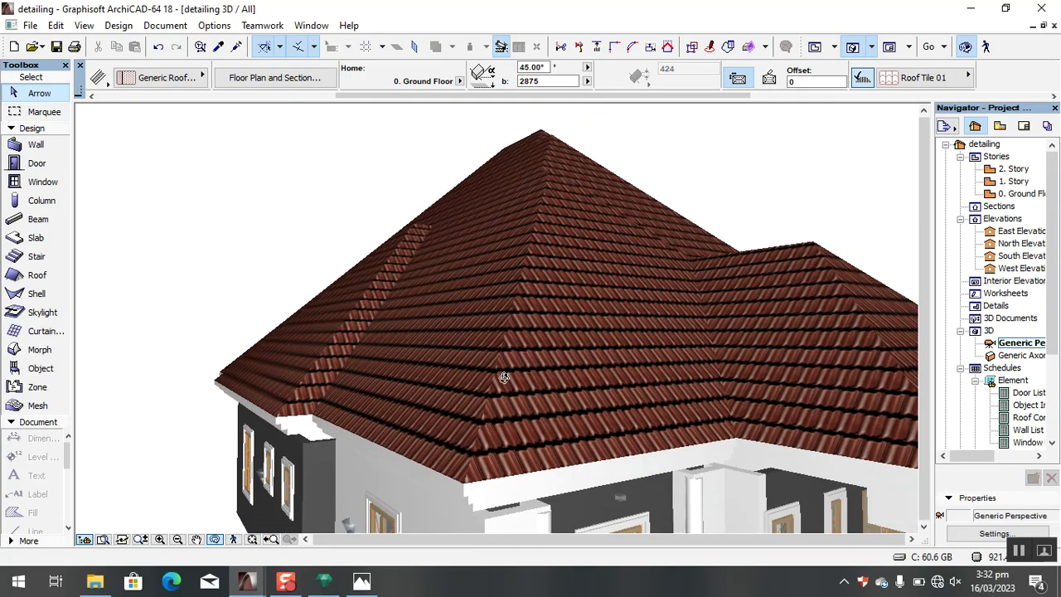
pyautogui.keyDown('shift'); pyautogui.moveTo(382, 387); pyautogui.dragTo(870, 459, button='middle'); pyautogui.keyUp('shift')
pyautogui.keyDown('shift'); pyautogui.moveTo(747, 448); pyautogui.dragTo(576, 473, button='middle'); pyautogui.keyUp('shift')
pyautogui.click(1020, 551)
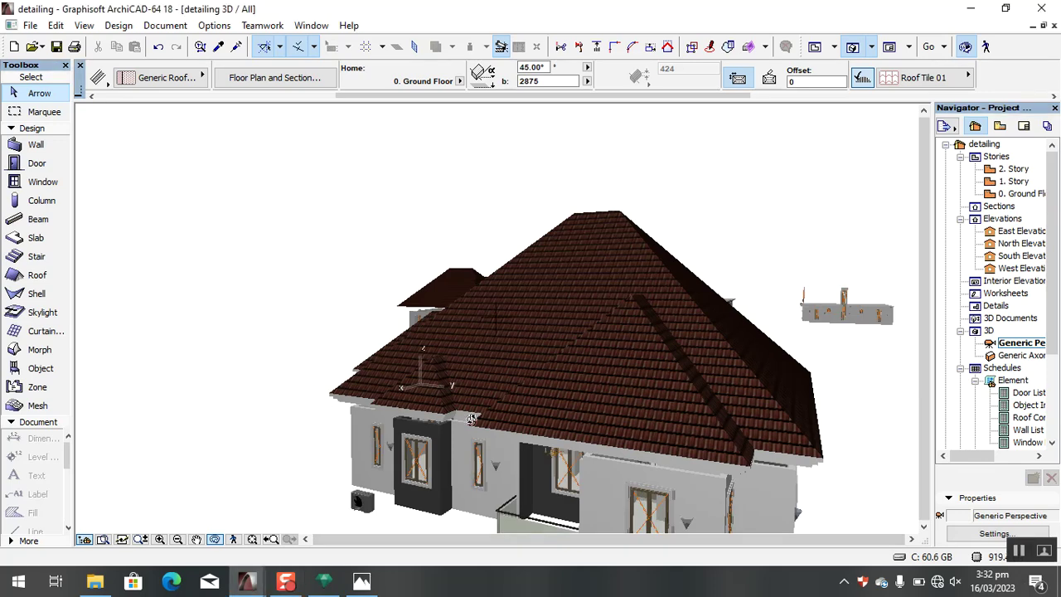
pyautogui.moveTo(479, 410); pyautogui.dragTo(329, 424)
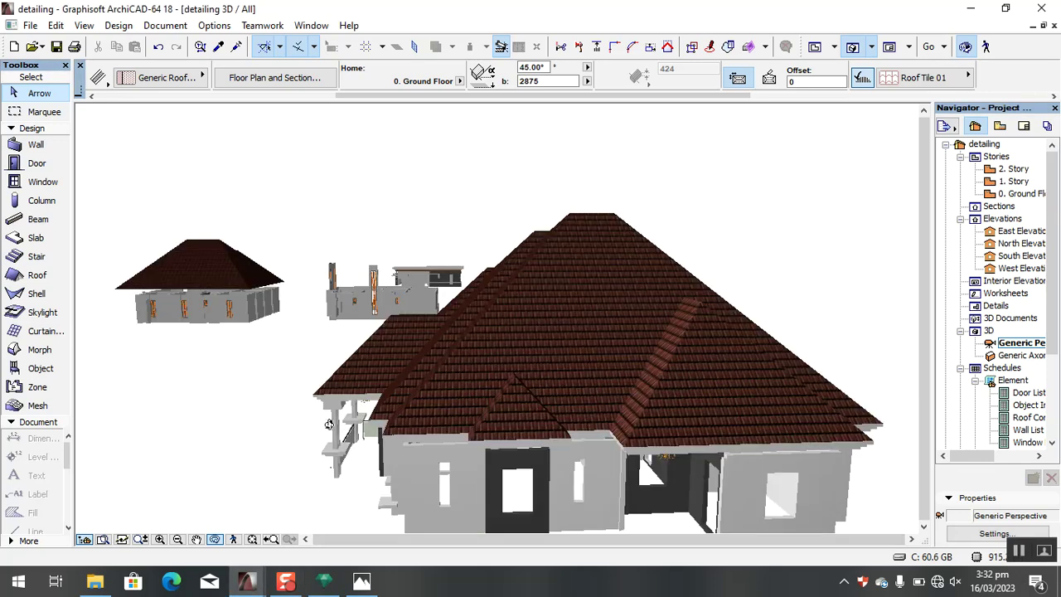
pyautogui.moveTo(397, 413); pyautogui.dragTo(503, 419)
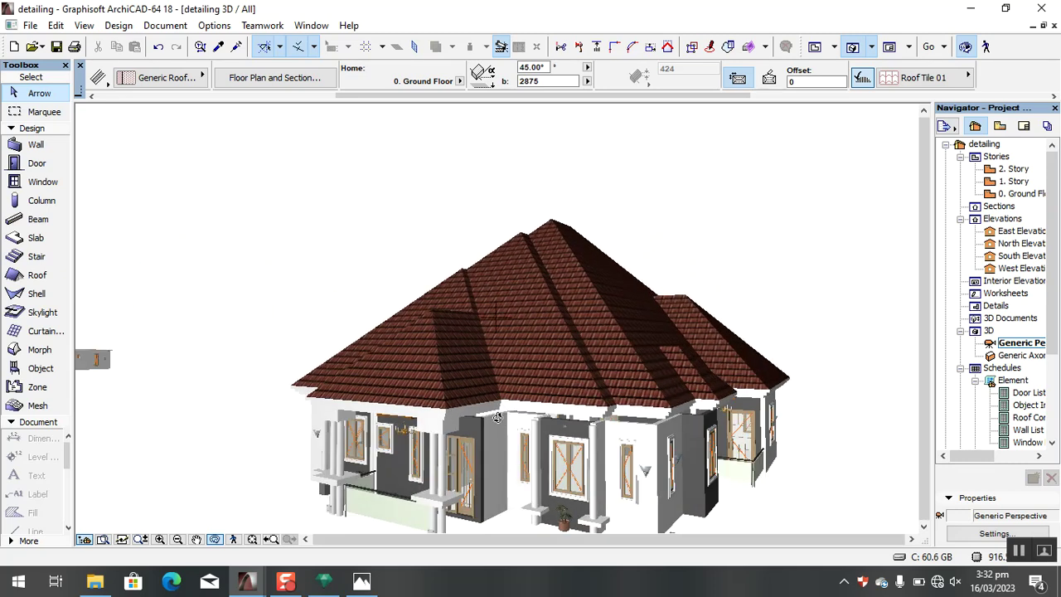
pyautogui.press('Escape')
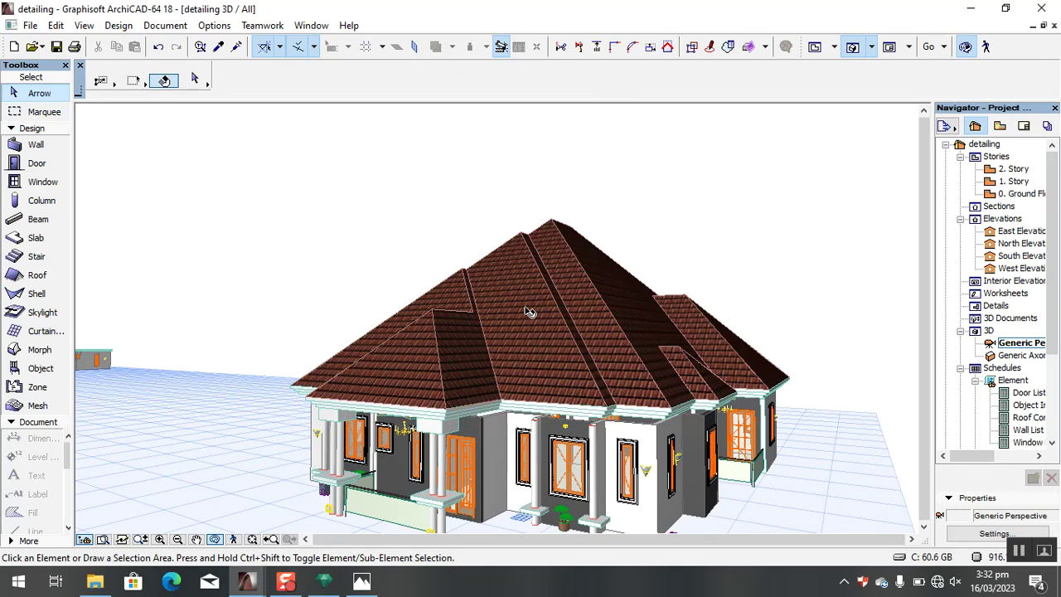
# Split the multi-plane roof into single-plane roofs, accepting deletion of the original, and clear the selection.
pyautogui.click(529, 311)
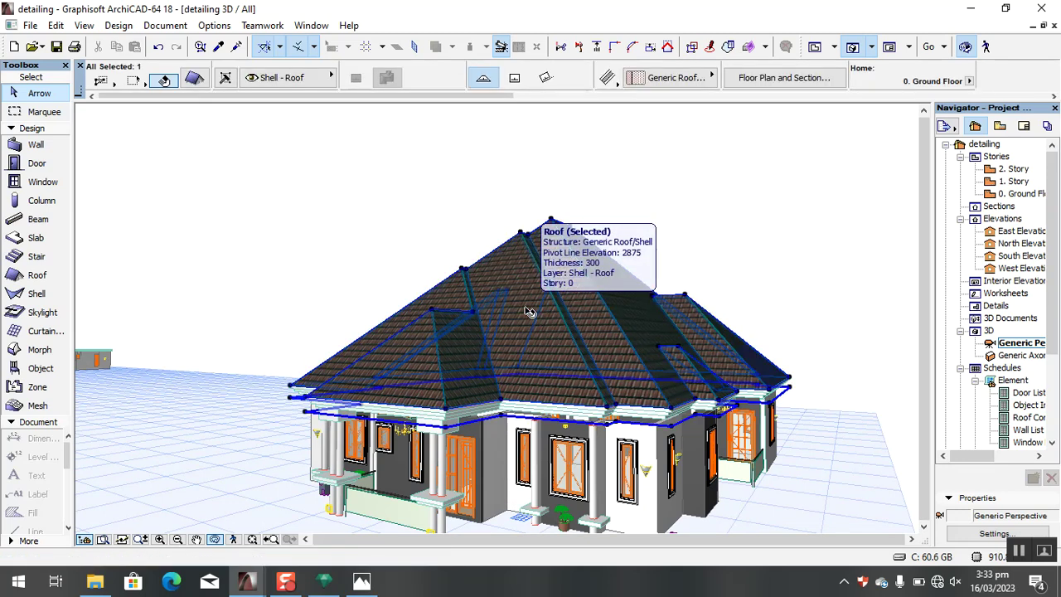
pyautogui.rightClick(528, 312)
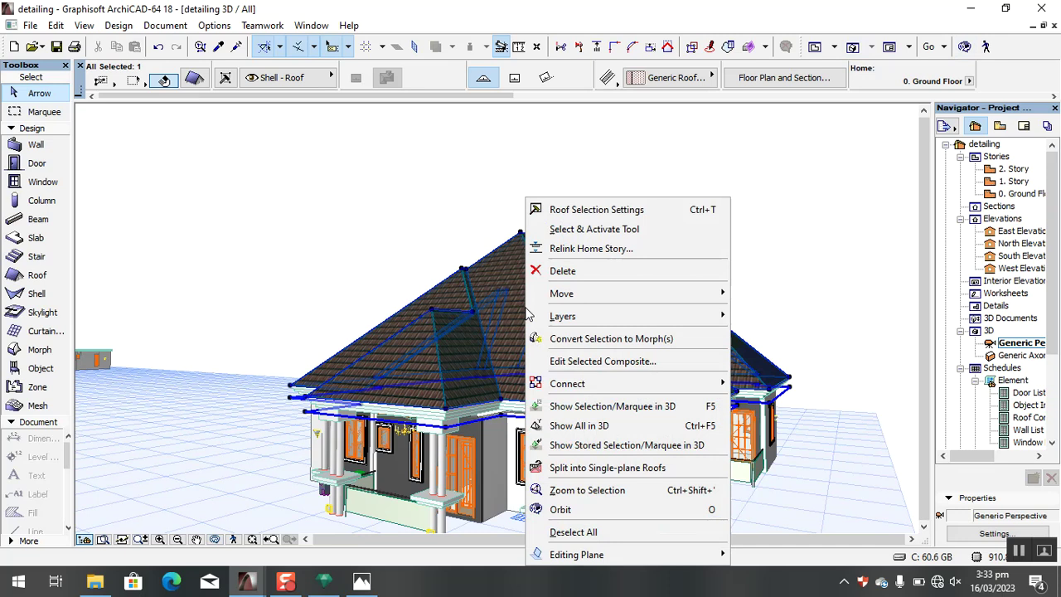
pyautogui.click(647, 468)
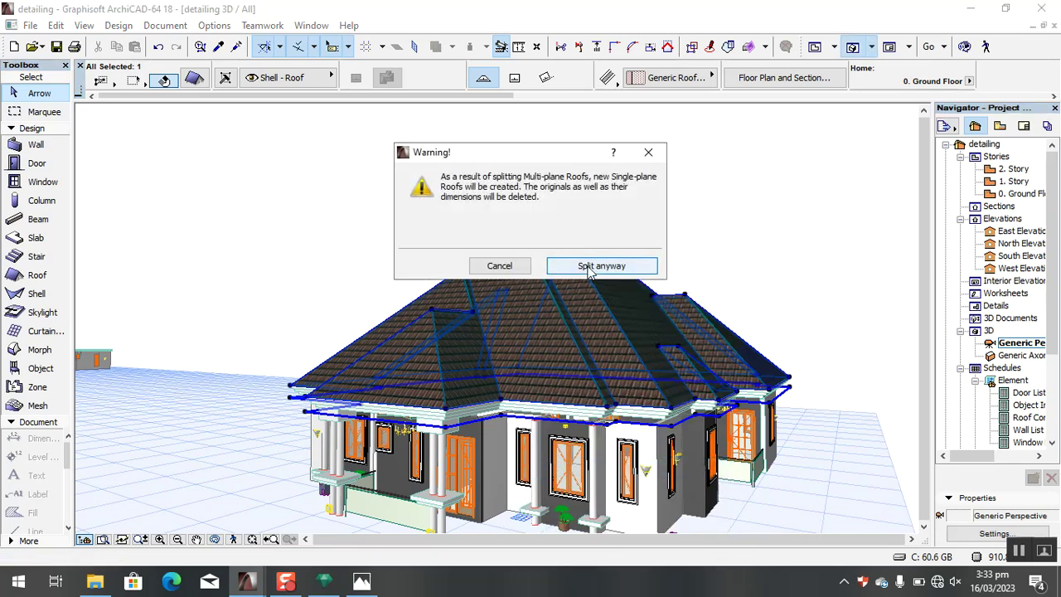
pyautogui.click(590, 267)
pyautogui.press('Escape')
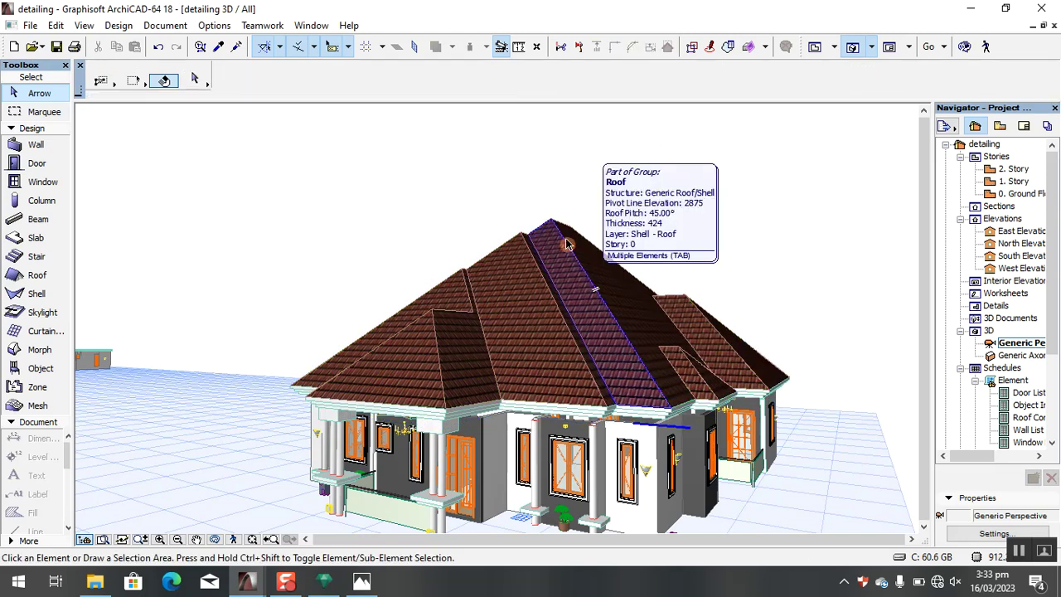
# Select the grouped single-plane roofs, ungroup them and clear the selection.
pyautogui.click(534, 291)
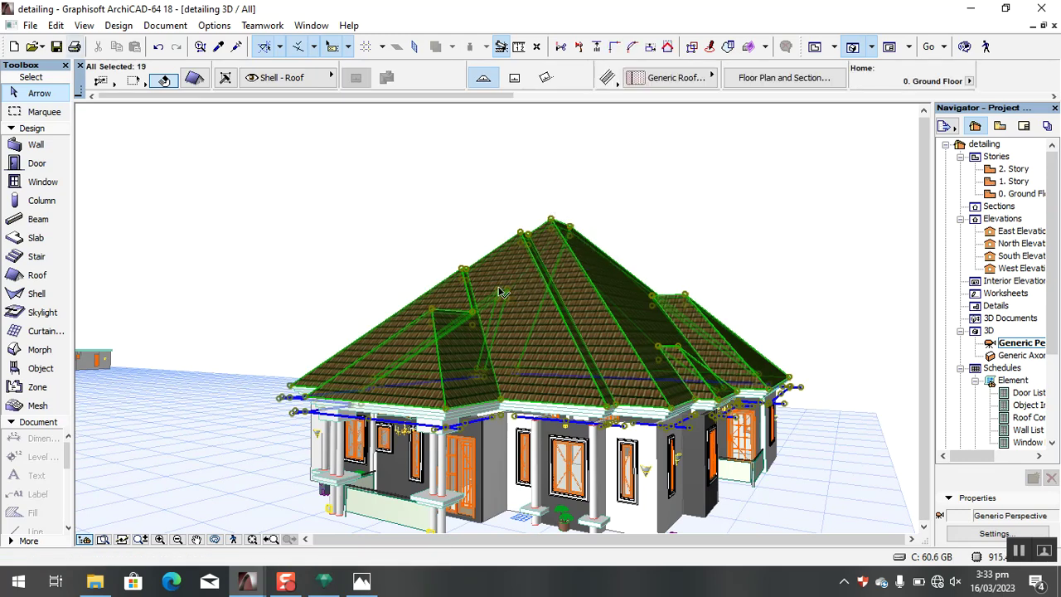
pyautogui.click(56, 26)
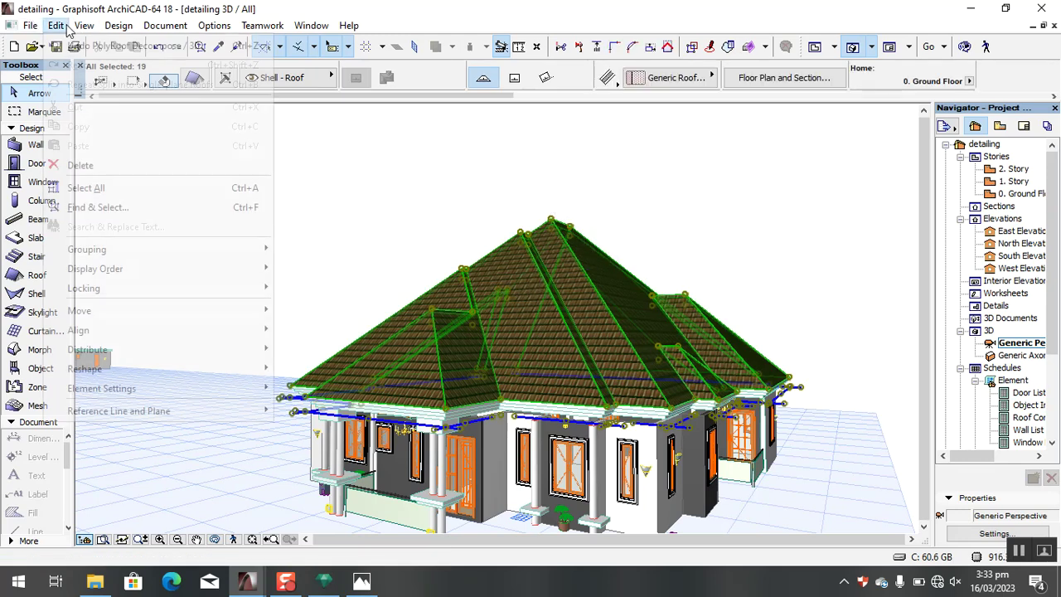
pyautogui.moveTo(119, 250)
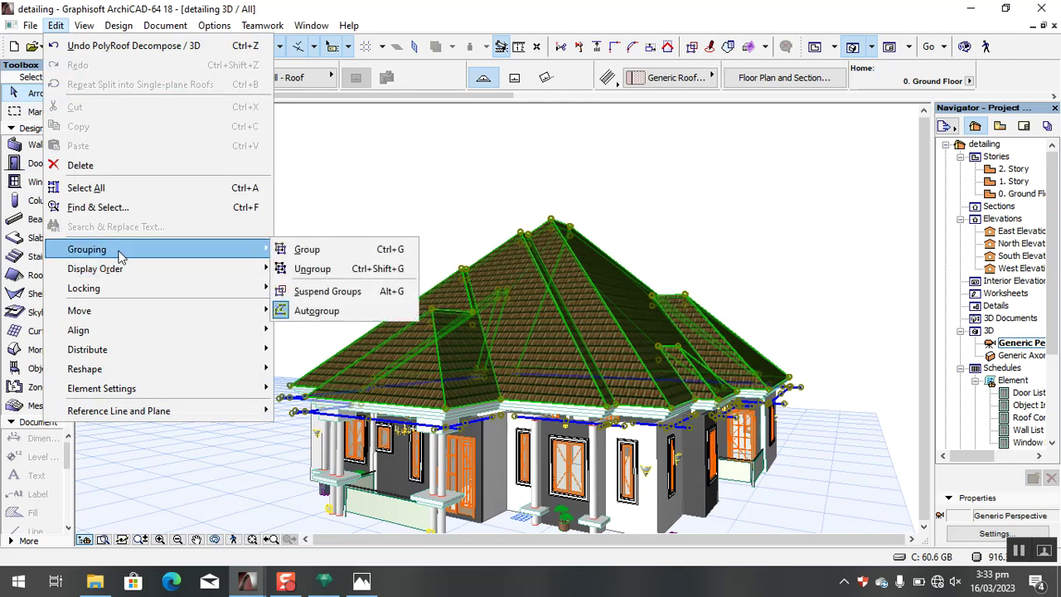
pyautogui.click(313, 268)
pyautogui.click(413, 207)
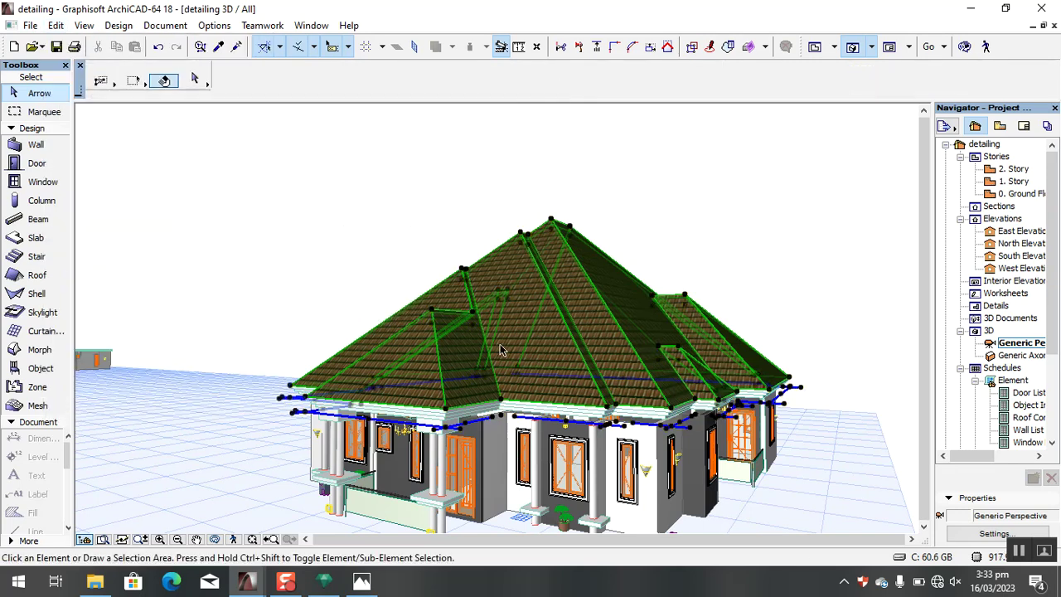
# Set the base height of the large front roof plane beside the porch hip to 3000.
pyautogui.click(521, 309)
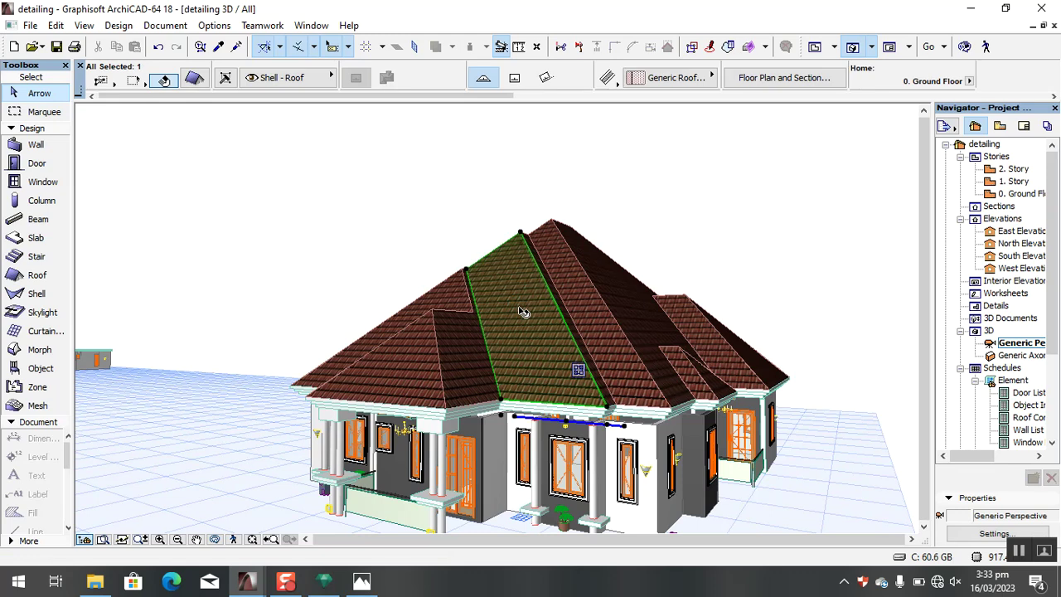
pyautogui.scroll(-5, 705, 81)
pyautogui.click(667, 81)
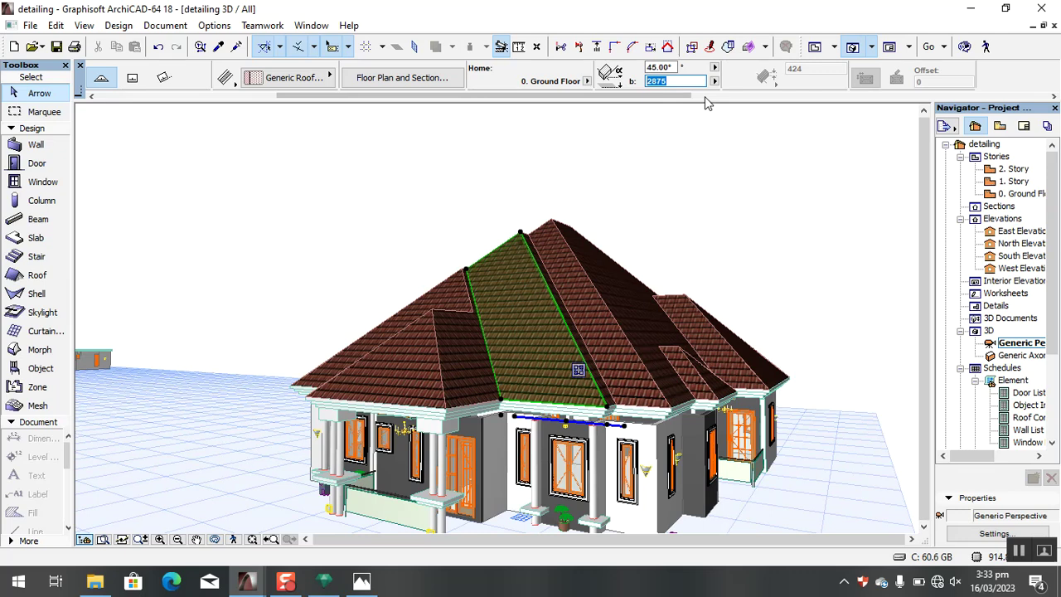
pyautogui.write('3000')
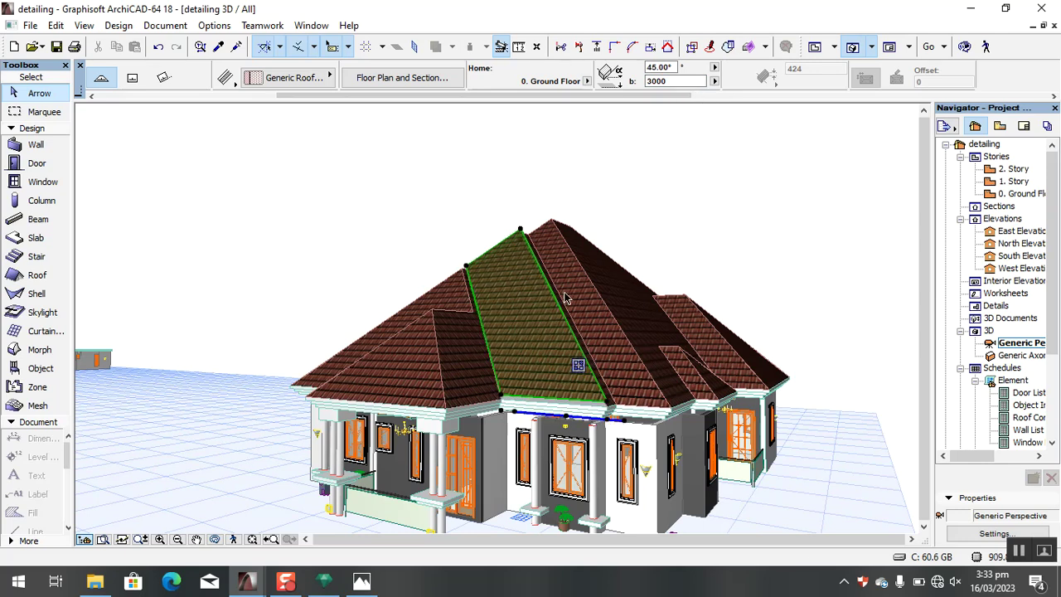
pyautogui.scroll(10, 577, 420)
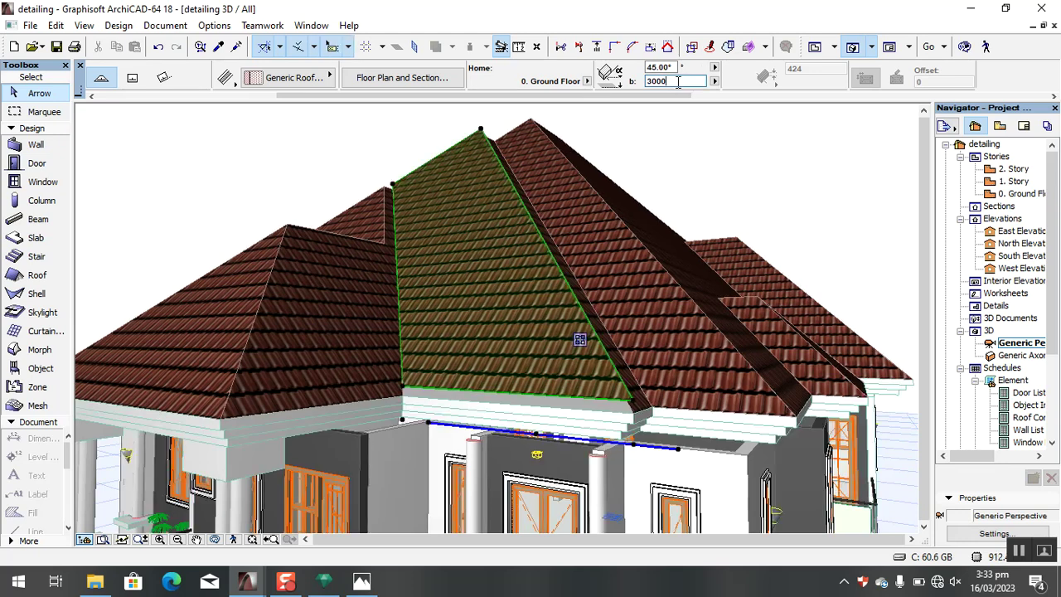
# Set the base height of the large front roof plane to 2875 and clear the selection.
pyautogui.press('BackSpace')
pyautogui.press('BackSpace')
pyautogui.press('BackSpace')
pyautogui.press('Return')
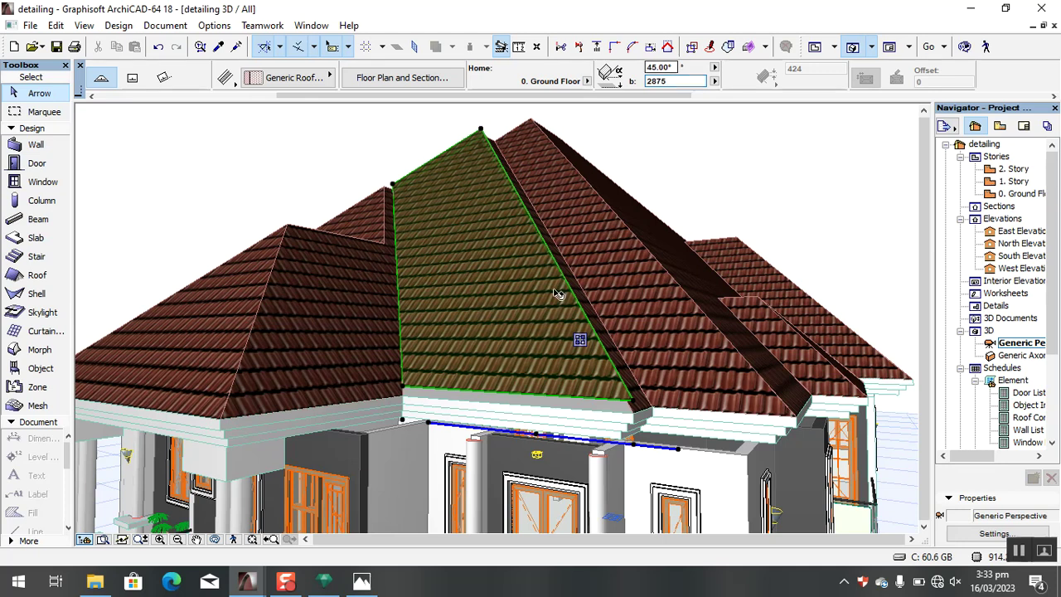
pyautogui.click(748, 192)
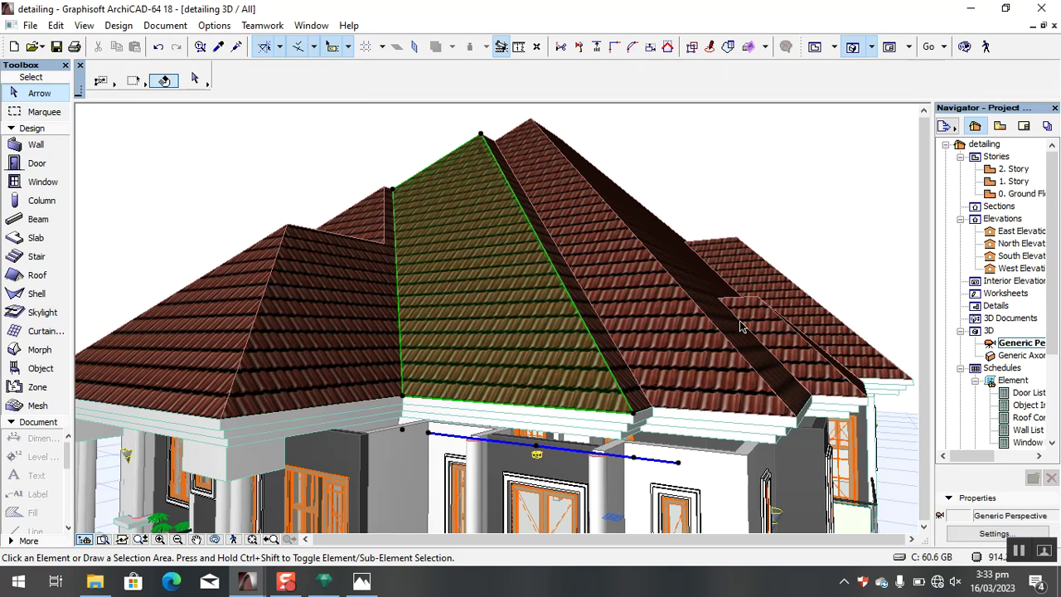
# On 1. Story, draw a horizontal guide line across both hip edges of the front porch roof, just below its apex.
pyautogui.doubleClick(1013, 181)
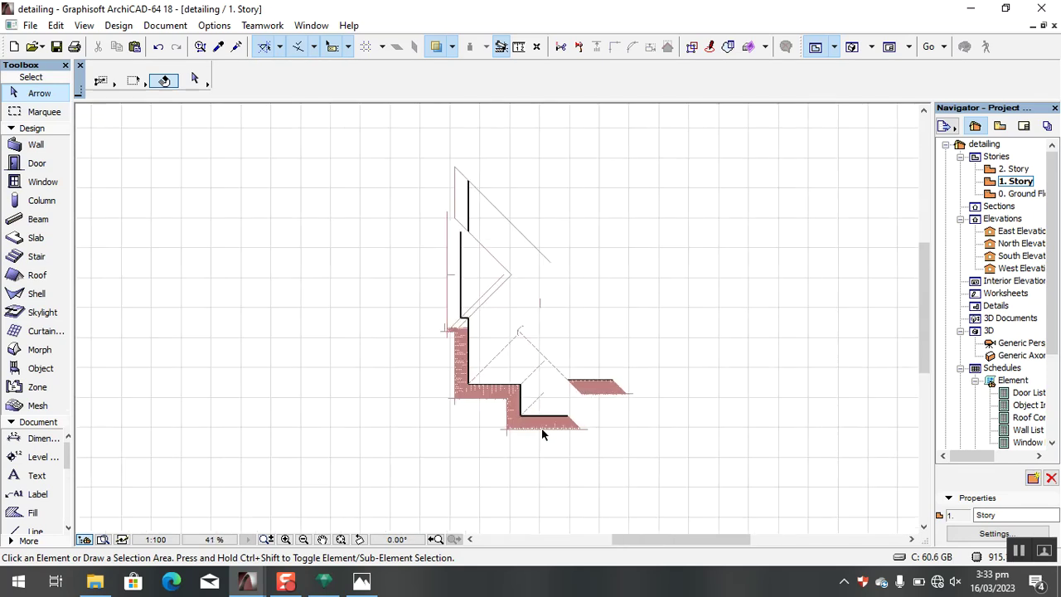
pyautogui.scroll(4, 541, 427)
pyautogui.scroll(4, 541, 387)
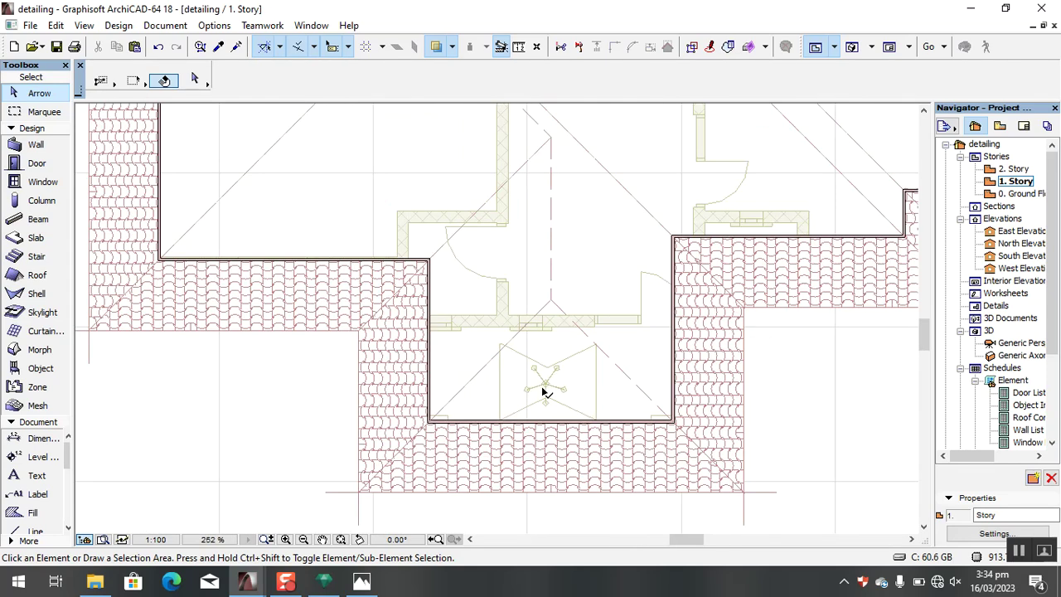
pyautogui.click(557, 306)
pyautogui.scroll(6, 584, 336)
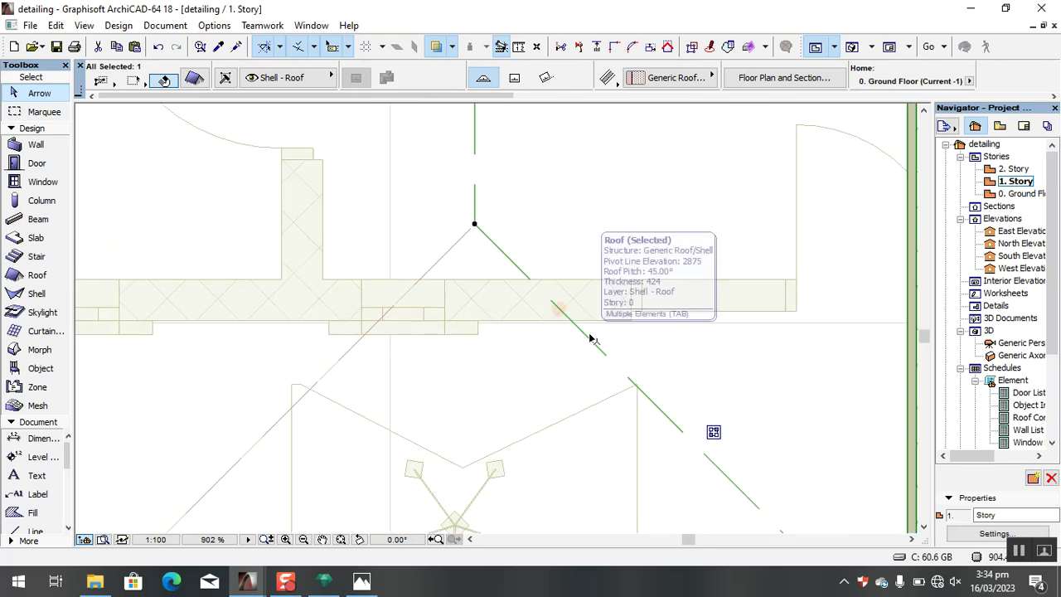
pyautogui.click(35, 530)
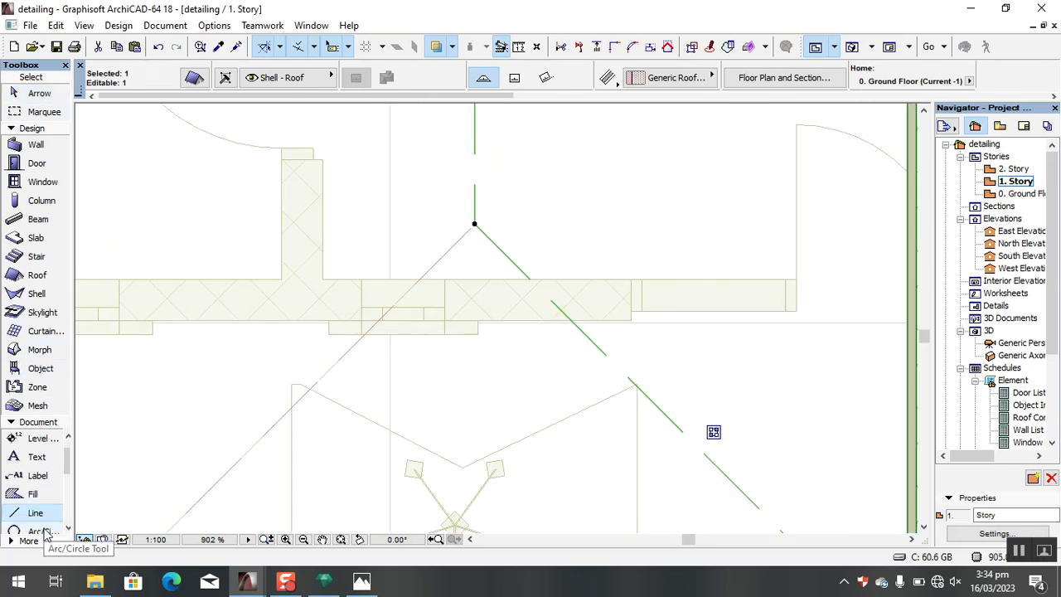
pyautogui.press('Escape')
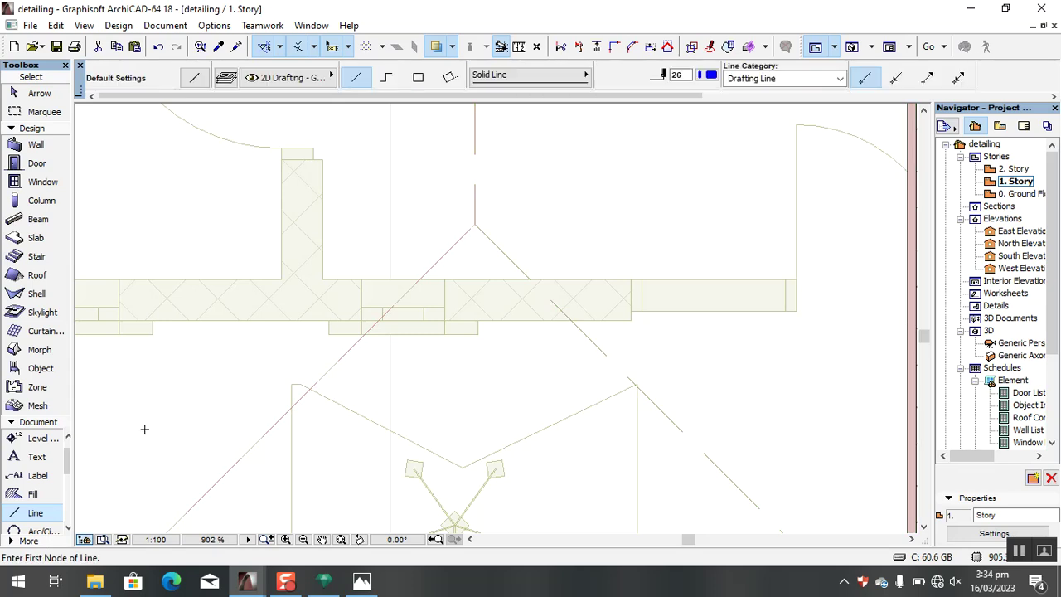
pyautogui.click(835, 436)
pyautogui.press('Escape')
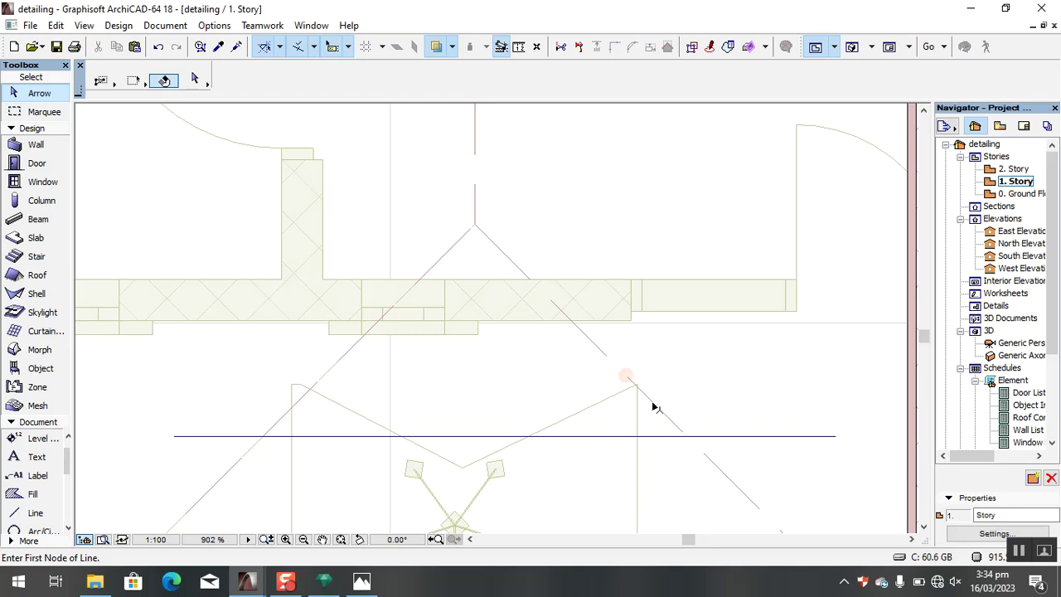
# Insert a polygon node in each side roof plane of the porch where its hip edge crosses the guide line.
pyautogui.click(653, 405)
pyautogui.click(653, 405)
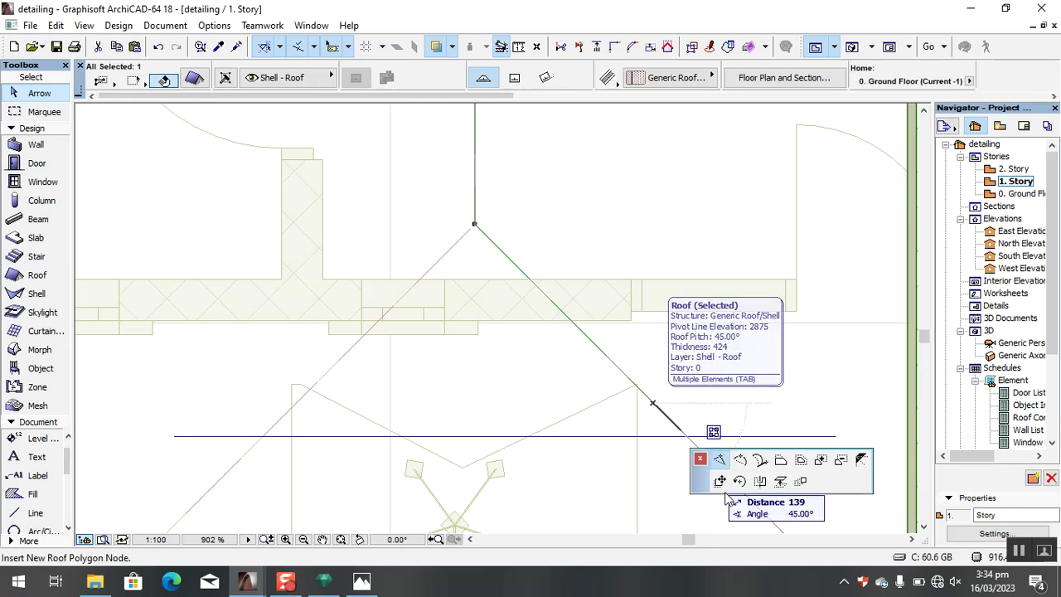
pyautogui.scroll(3, 704, 468)
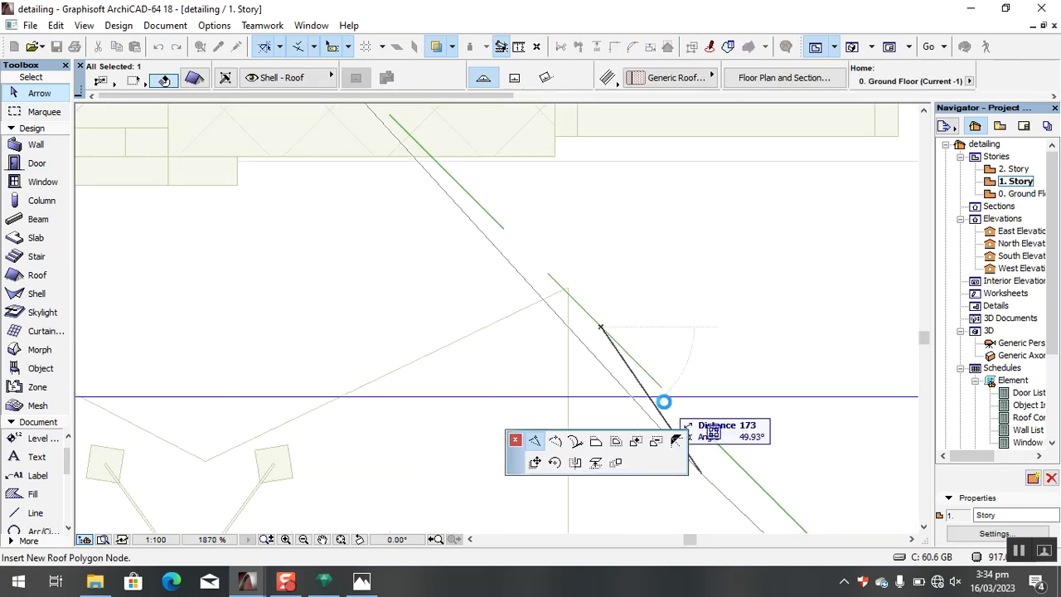
pyautogui.click(671, 393)
pyautogui.scroll(-1, 694, 374)
pyautogui.scroll(-1, 514, 397)
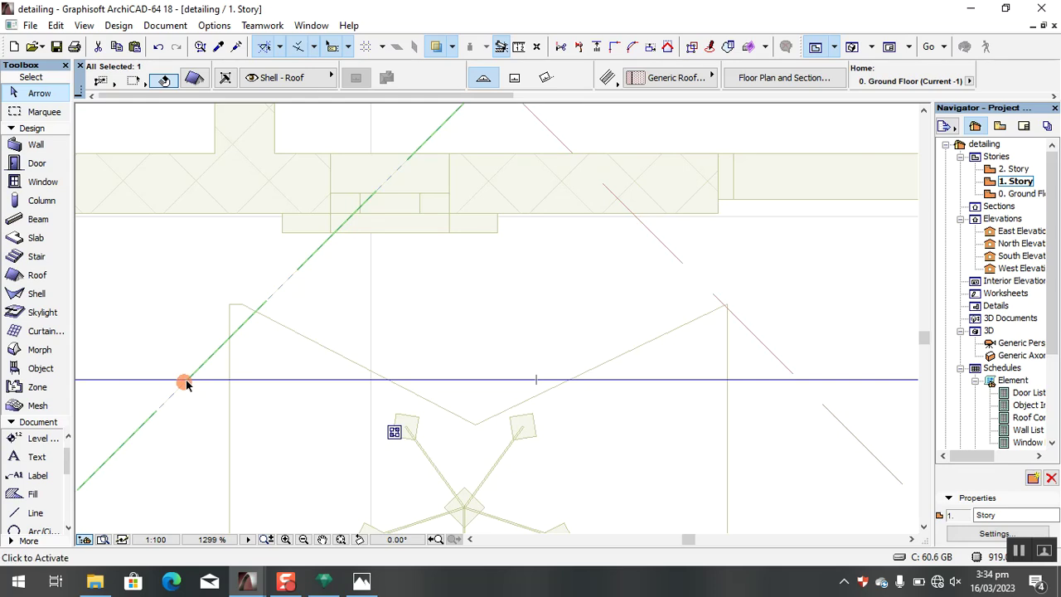
pyautogui.click(188, 380)
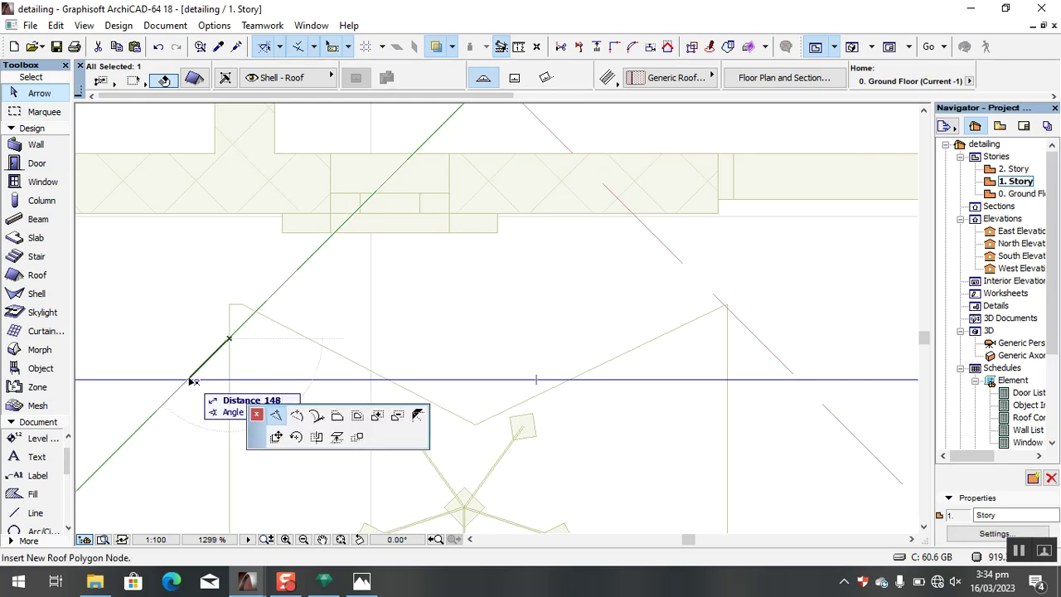
pyautogui.click(189, 380)
pyautogui.scroll(-3, 452, 202)
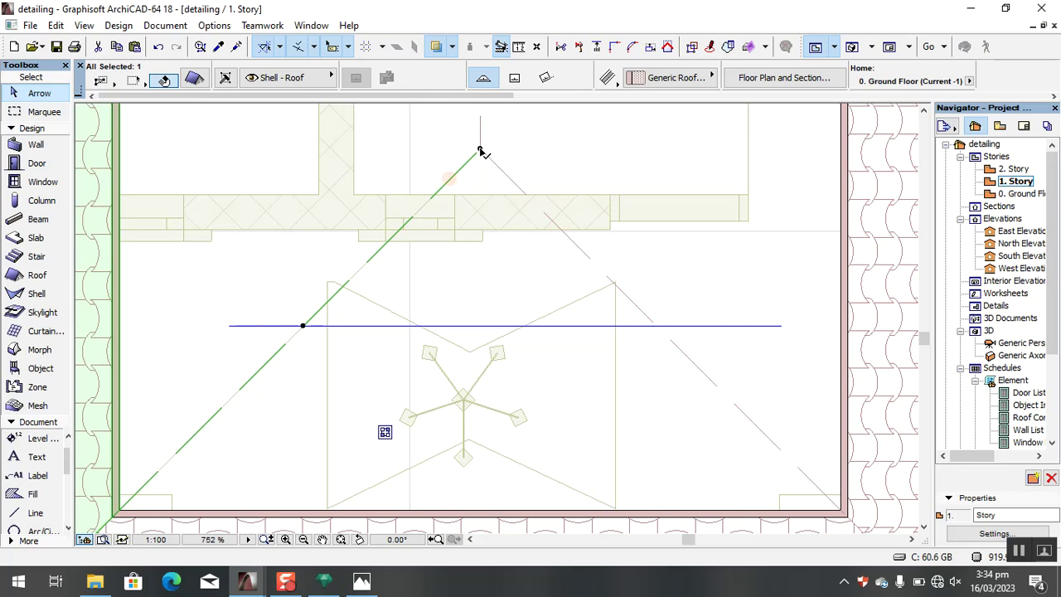
# Move the apex nodes of both side porch roof planes straight down onto the guide line to form a small gable.
pyautogui.click(480, 151)
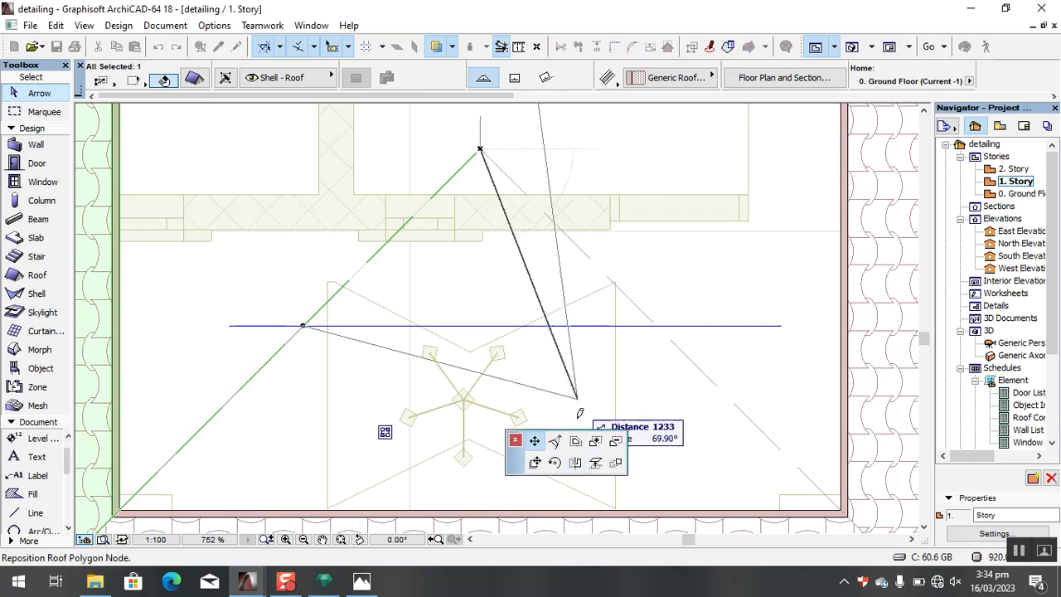
pyautogui.click(482, 324)
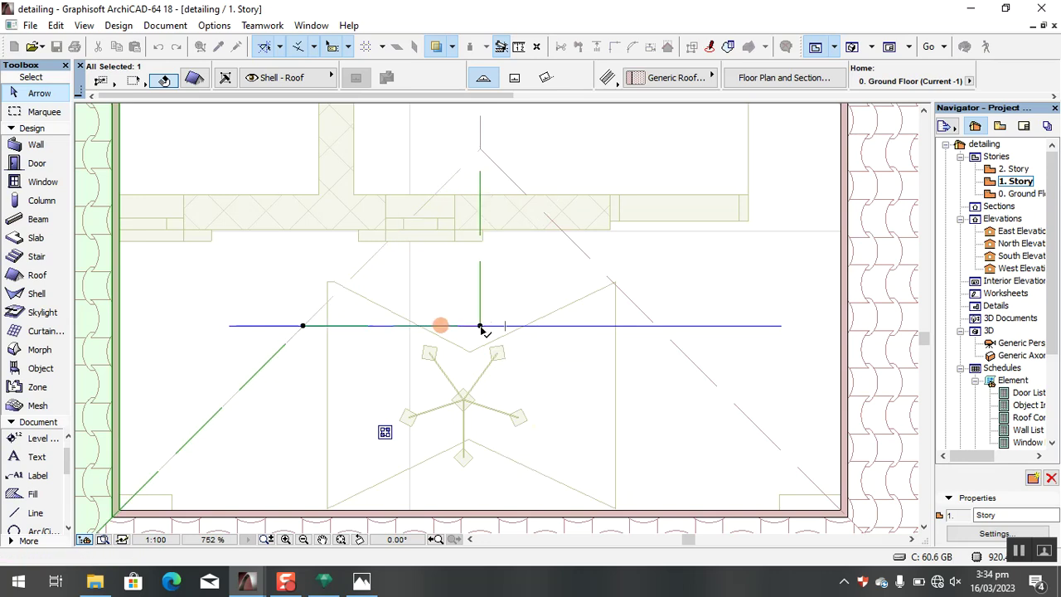
pyautogui.click(580, 245)
pyautogui.click(479, 150)
pyautogui.click(496, 182)
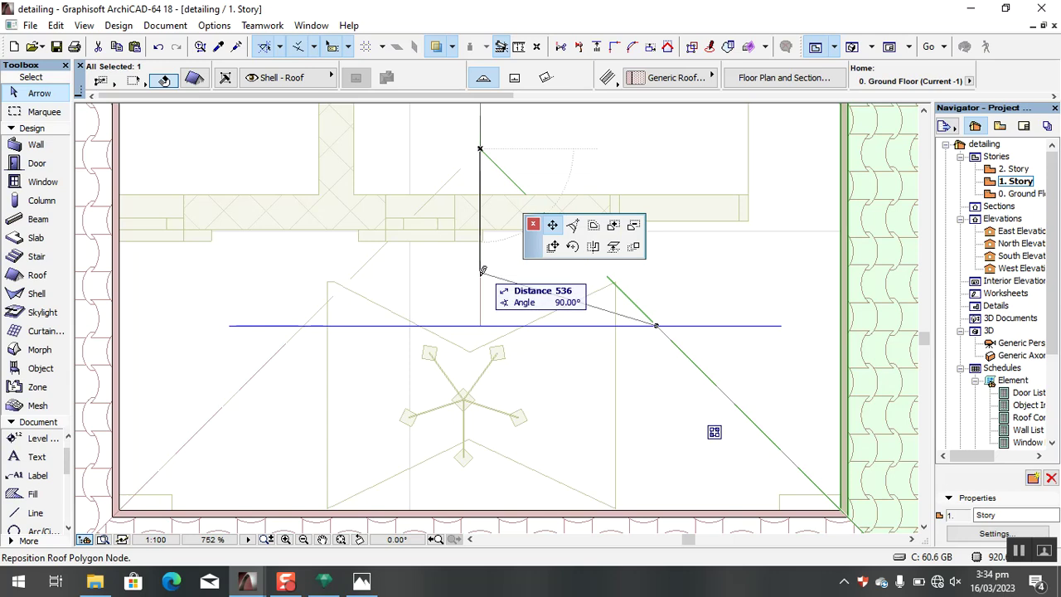
pyautogui.click(481, 323)
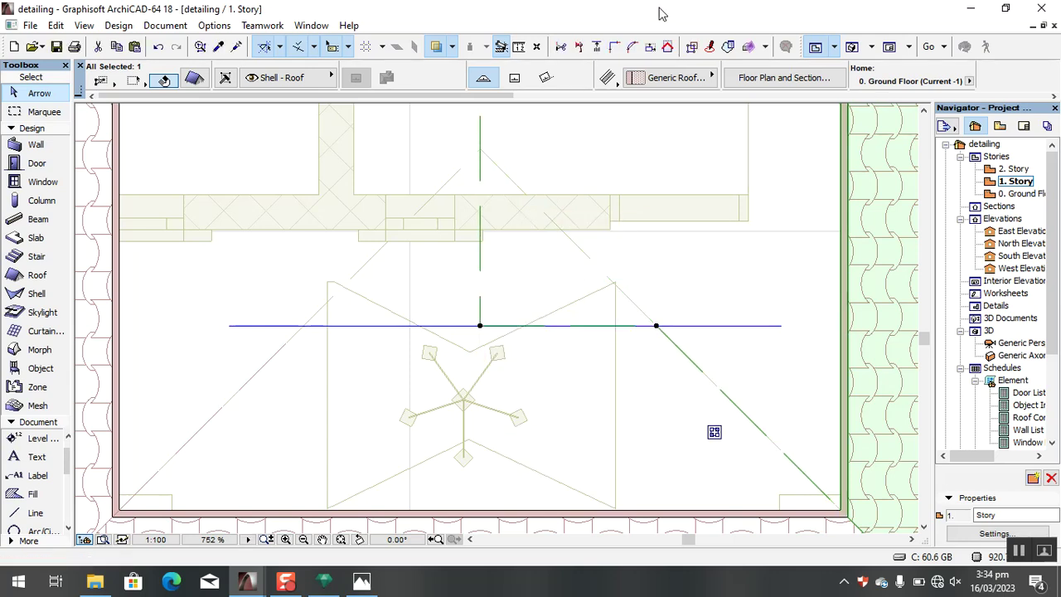
# Examine the small gable above the porch hip in 3D from close up and from the side.
pyautogui.press('F3')
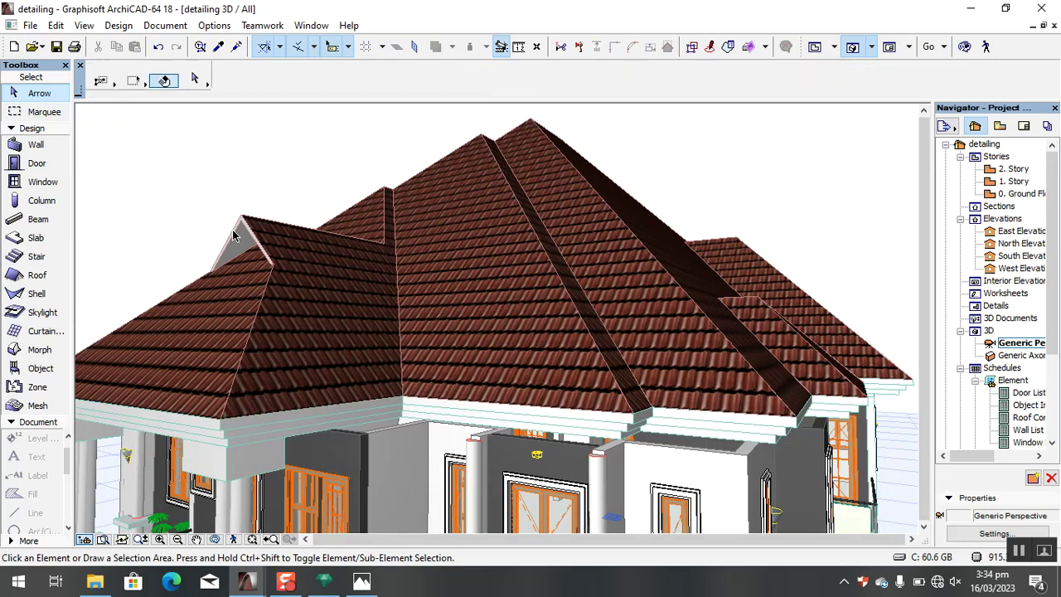
pyautogui.scroll(-3, 293, 238)
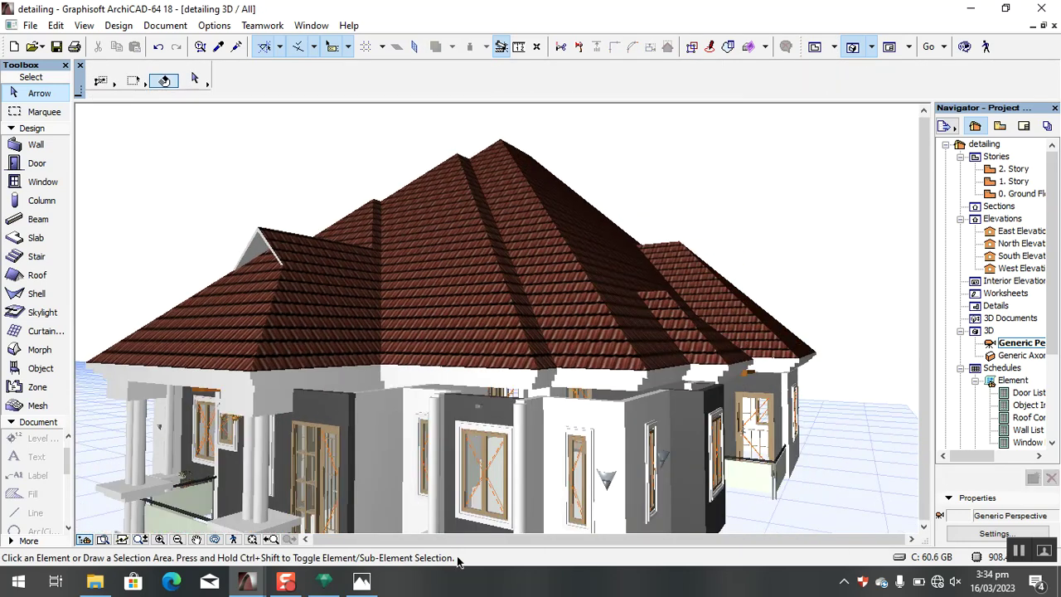
pyautogui.scroll(5, 222, 234)
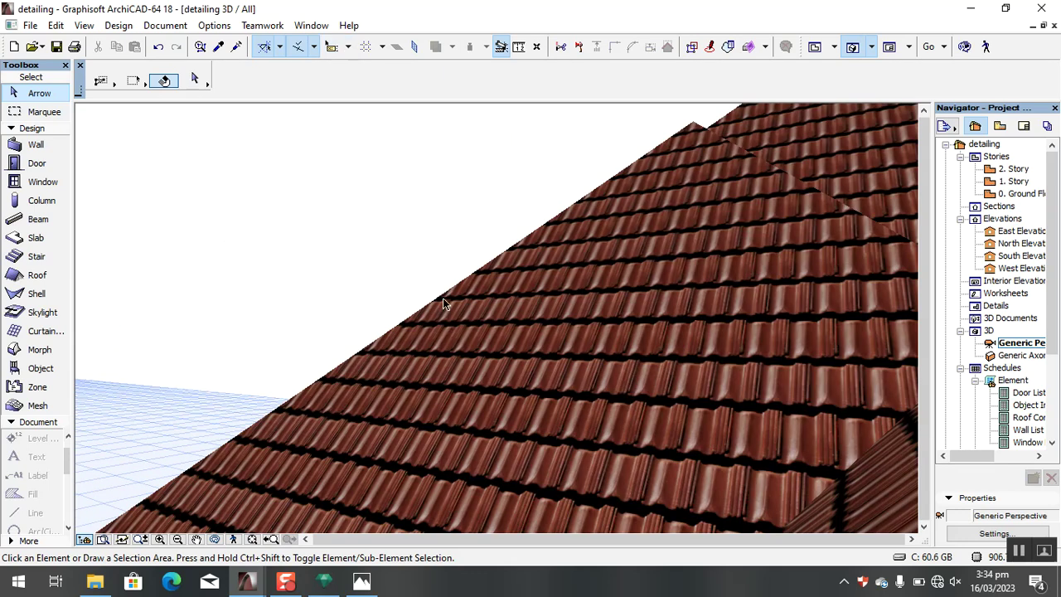
pyautogui.scroll(-2, 443, 298)
pyautogui.scroll(-2, 581, 290)
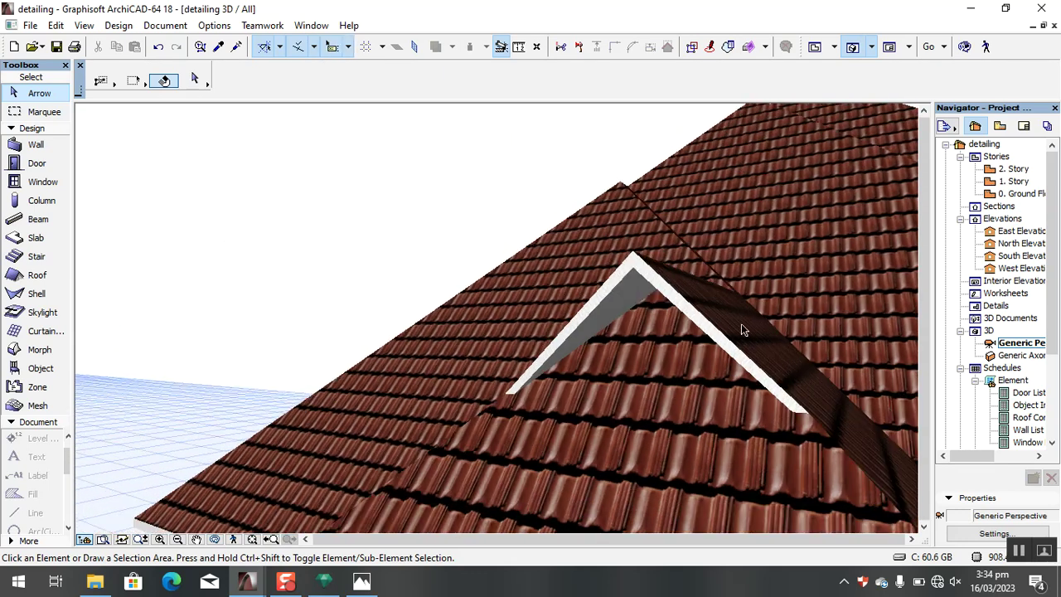
pyautogui.click(215, 539)
pyautogui.moveTo(257, 378); pyautogui.dragTo(509, 318)
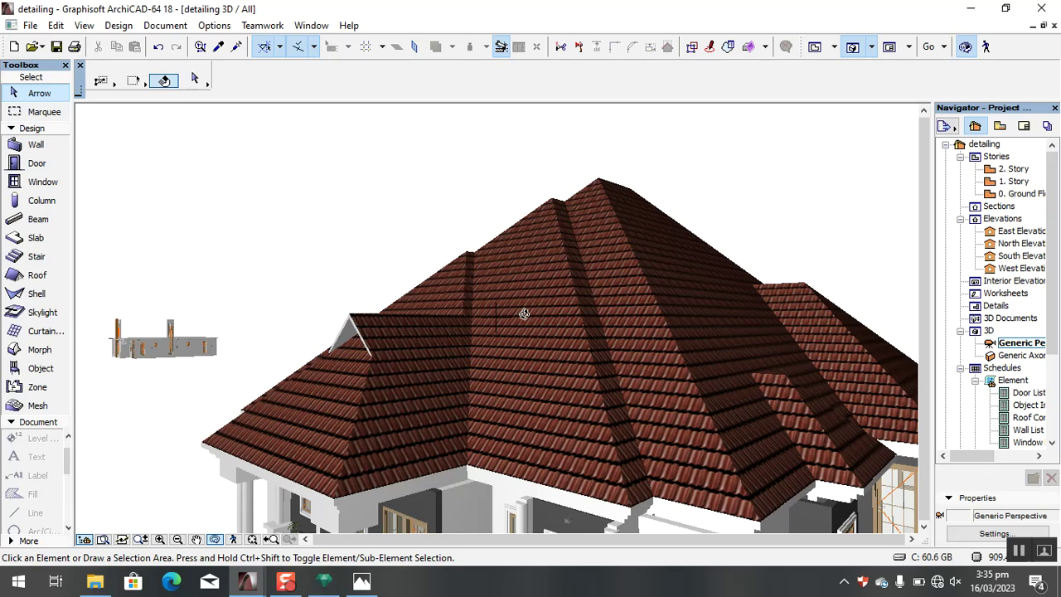
# Look over the plans on 1. Story, then open 0. Ground Floor and locate the separate unroofed house plan.
pyautogui.doubleClick(1026, 180)
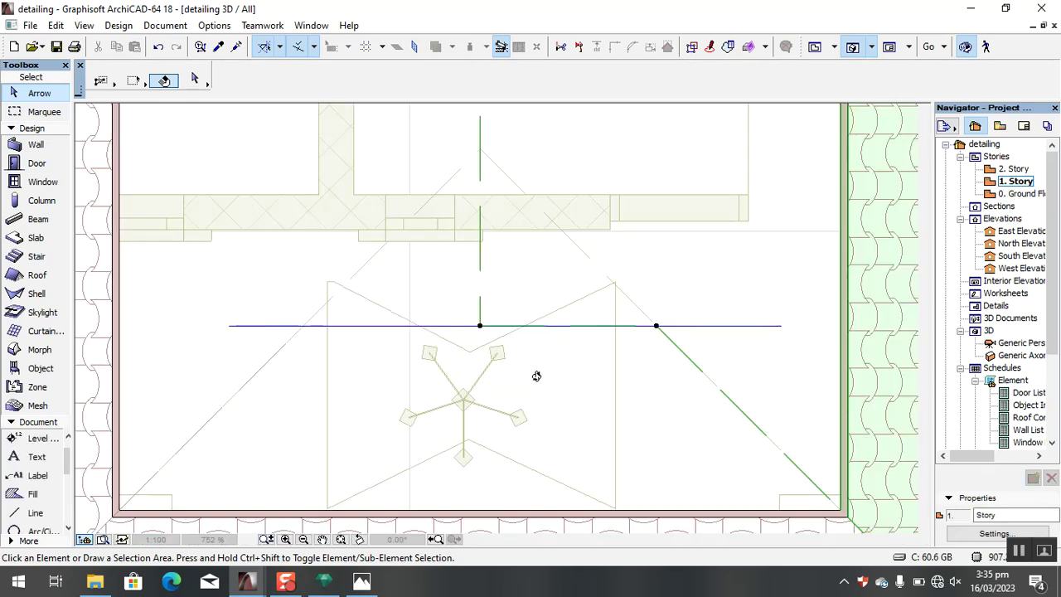
pyautogui.scroll(-10, 552, 378)
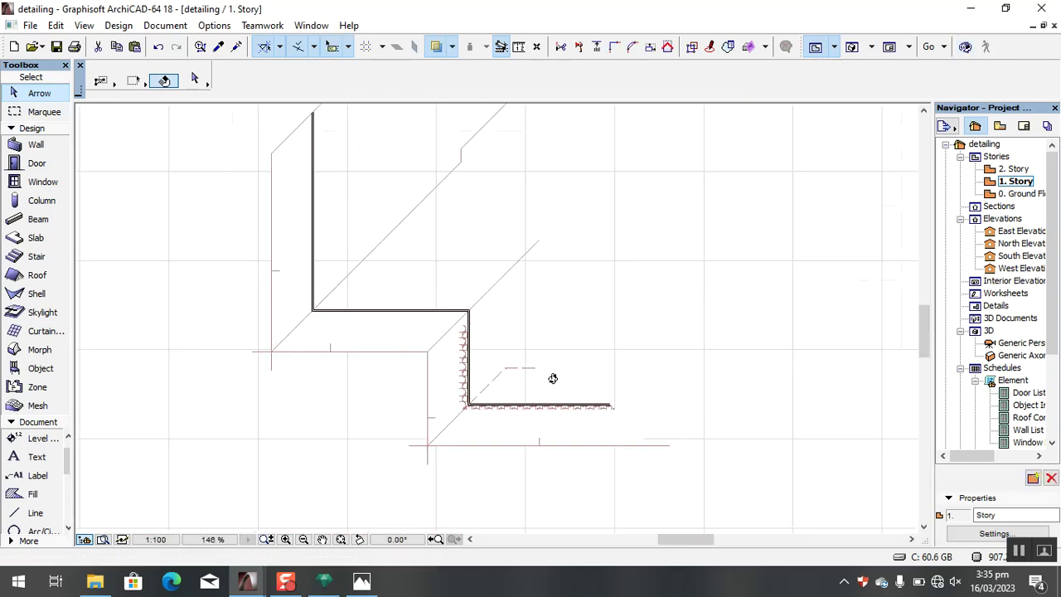
pyautogui.click(514, 363)
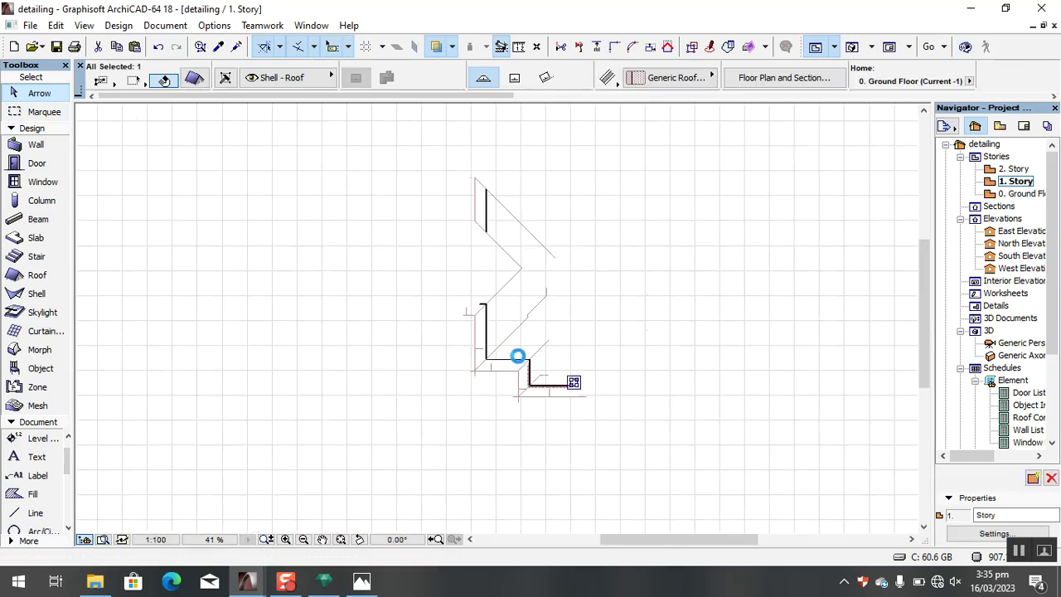
pyautogui.click(453, 154)
pyautogui.moveTo(431, 152); pyautogui.dragTo(667, 419)
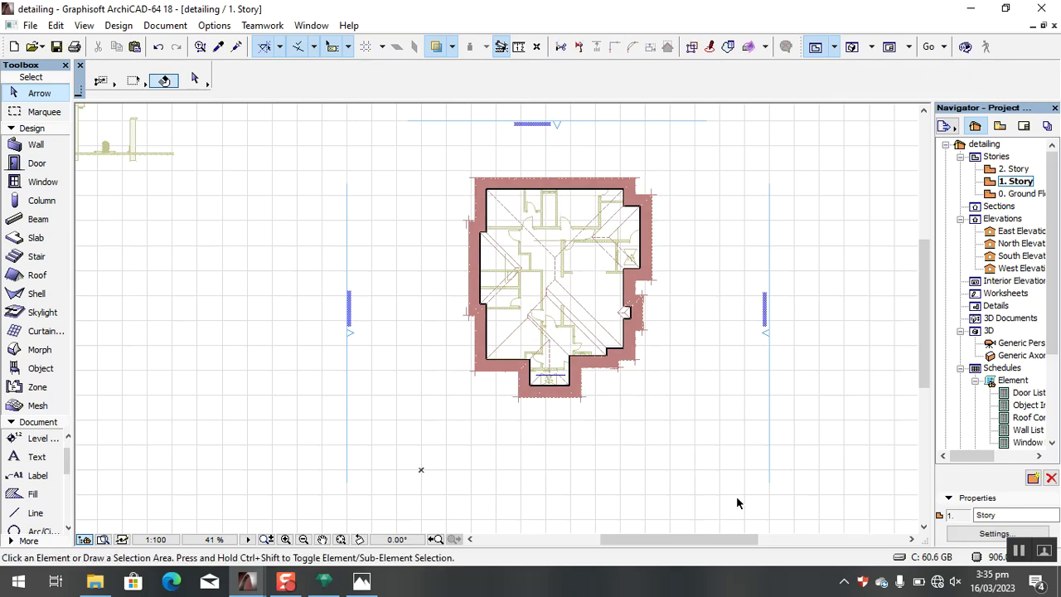
pyautogui.scroll(-6, 779, 410)
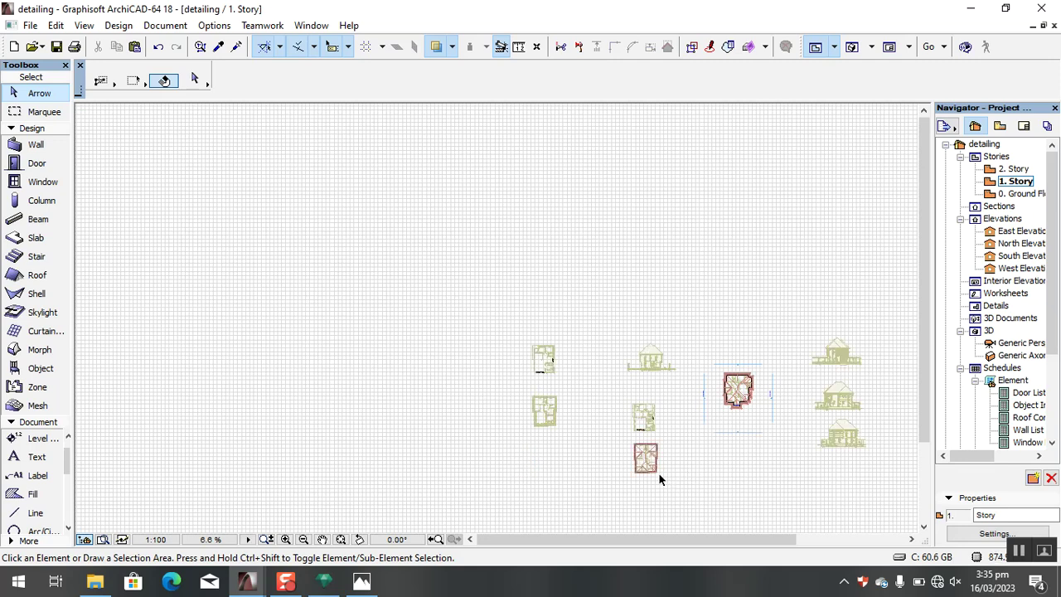
pyautogui.scroll(4, 661, 474)
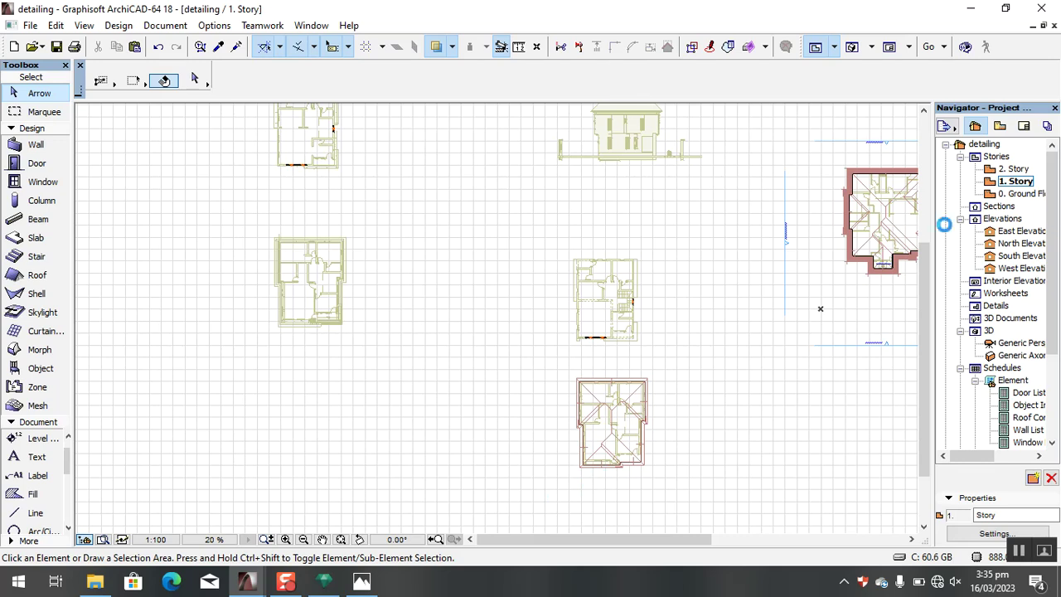
pyautogui.scroll(1, 912, 273)
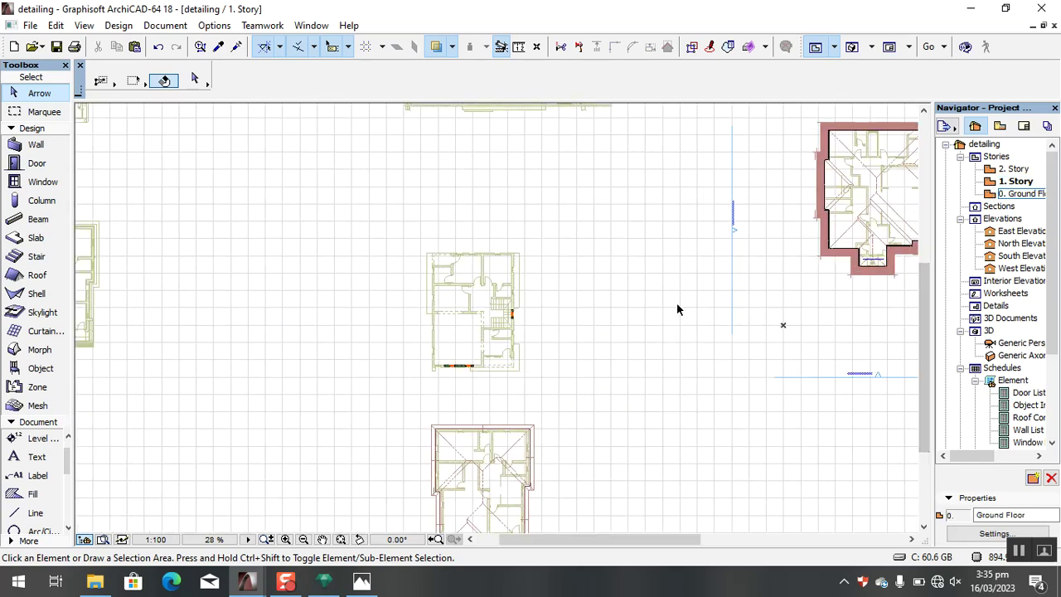
pyautogui.scroll(-2, 523, 394)
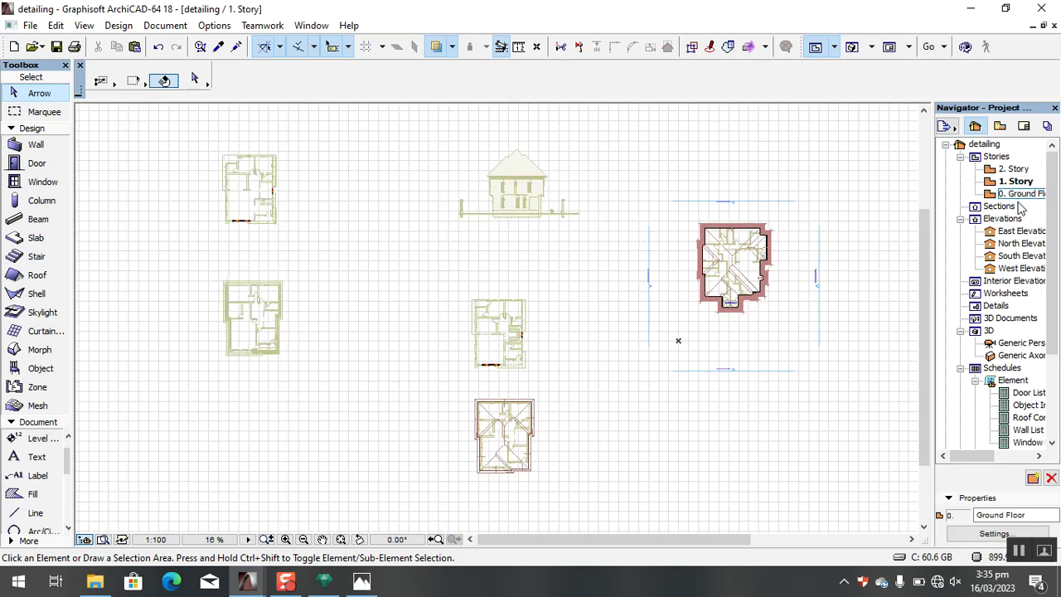
pyautogui.doubleClick(1016, 194)
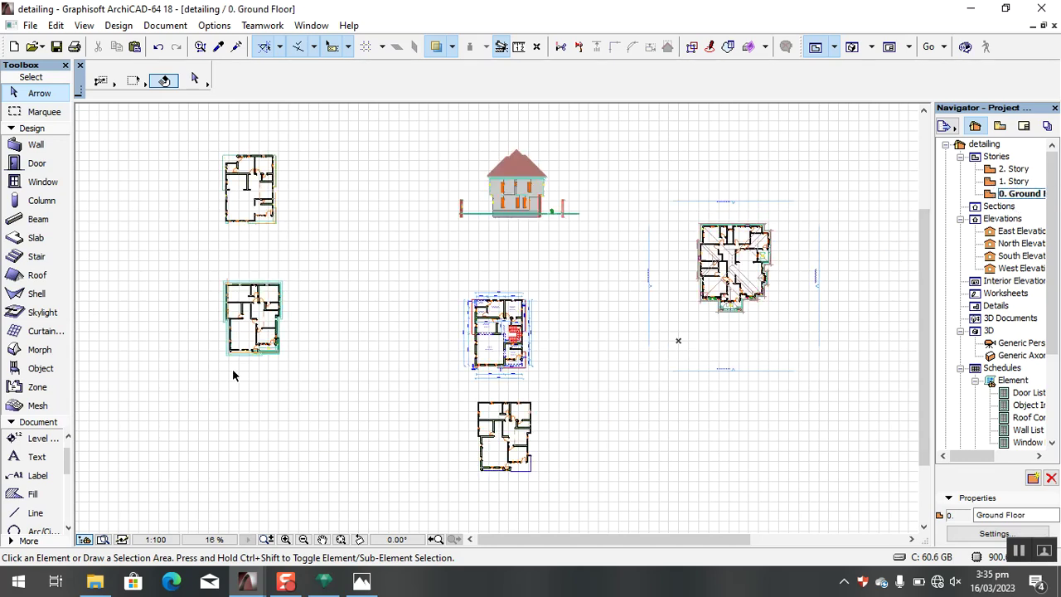
pyautogui.scroll(4, 206, 327)
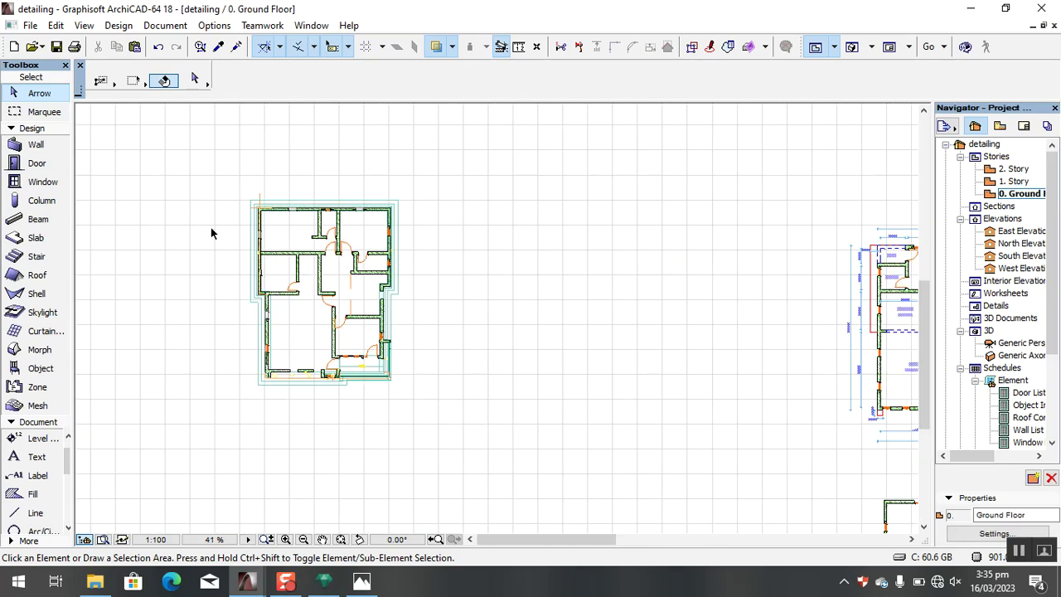
pyautogui.scroll(2, 211, 227)
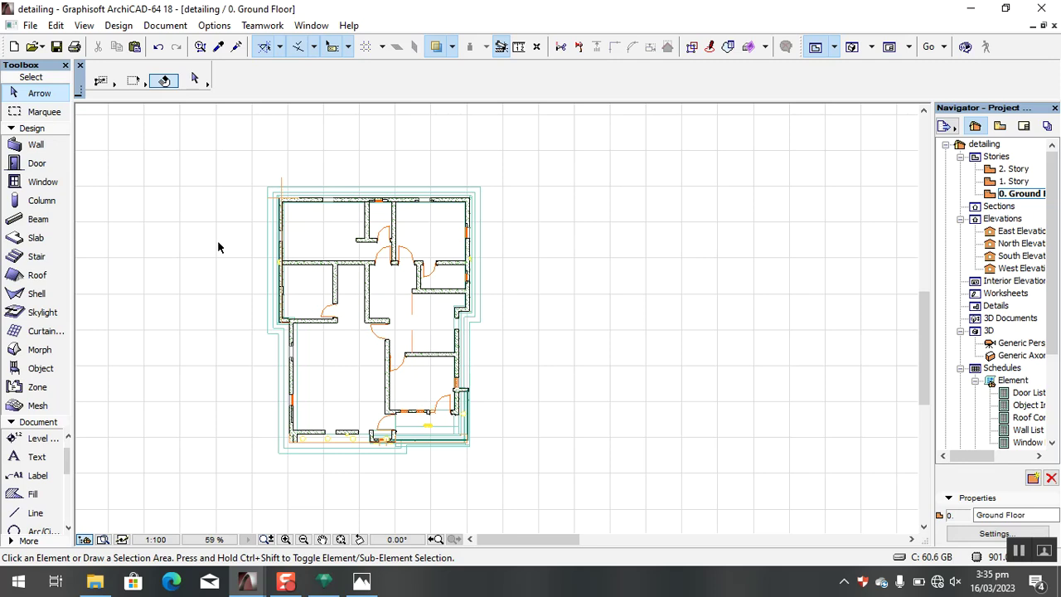
# Examine the separate unroofed house in 3D from several angles.
pyautogui.click(854, 46)
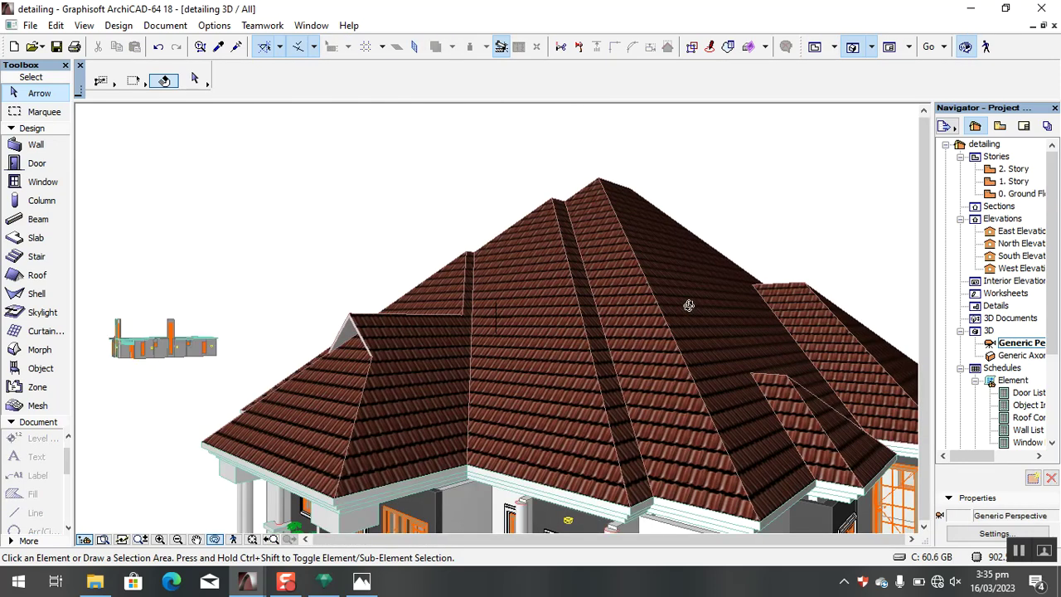
pyautogui.scroll(-5, 696, 302)
pyautogui.moveTo(631, 294); pyautogui.dragTo(495, 315)
pyautogui.moveTo(288, 358); pyautogui.dragTo(211, 367)
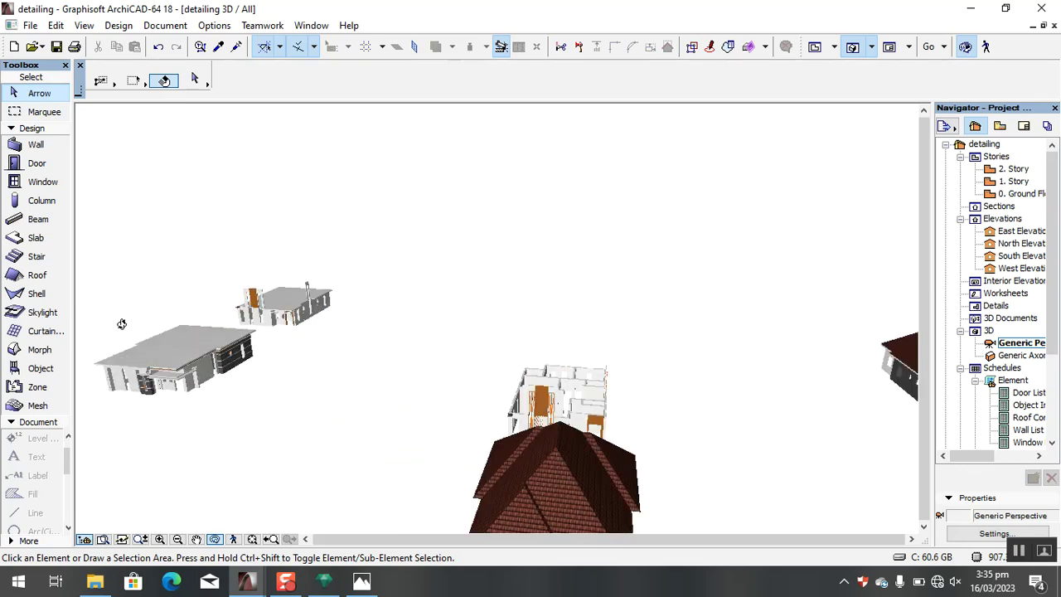
pyautogui.moveTo(307, 321); pyautogui.dragTo(287, 381)
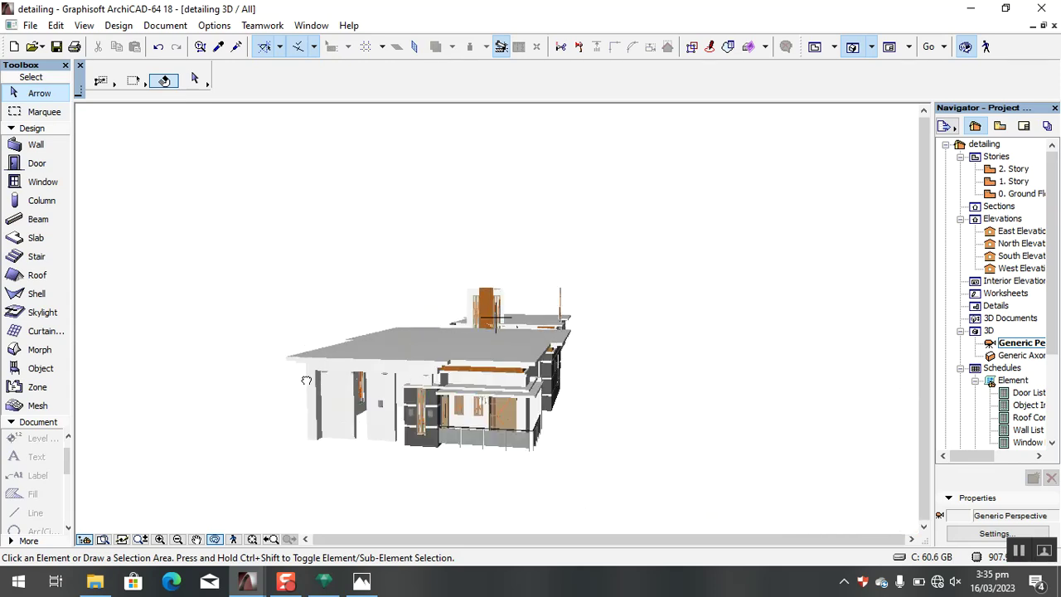
pyautogui.moveTo(355, 377); pyautogui.dragTo(399, 363)
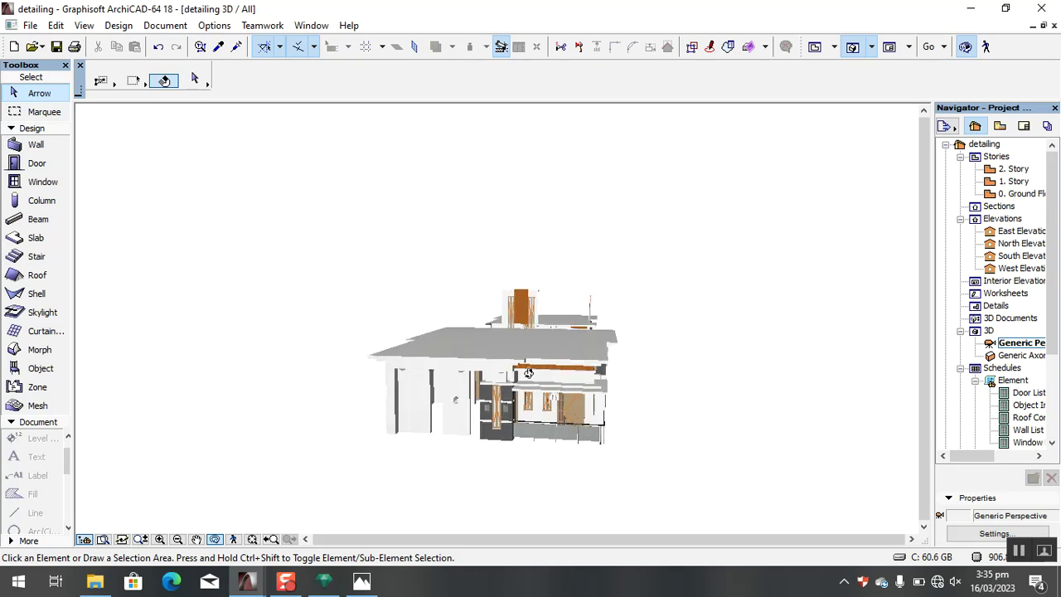
pyautogui.moveTo(614, 381); pyautogui.dragTo(554, 372)
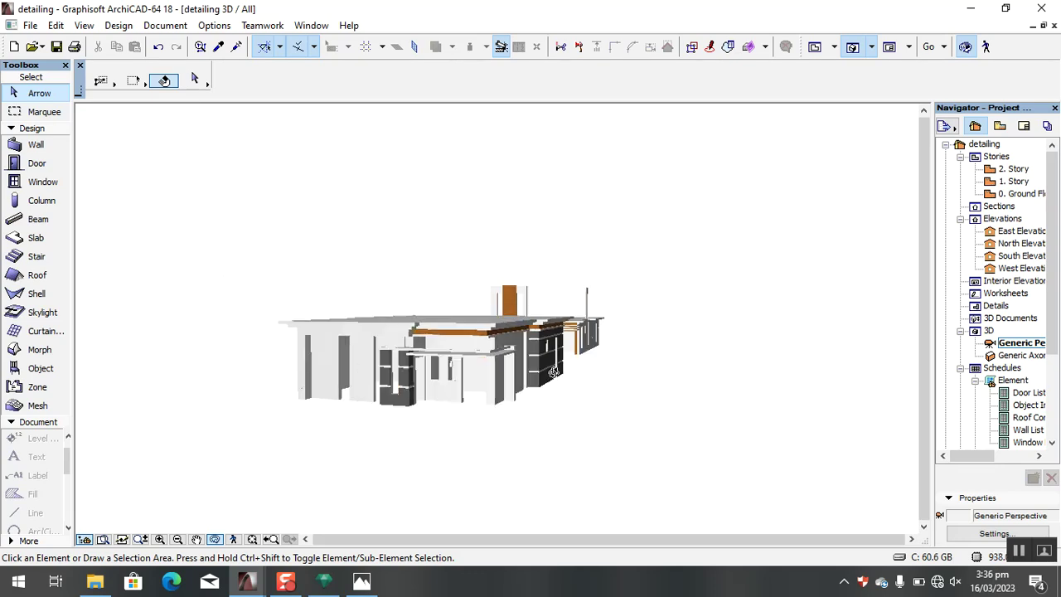
# On 0. Ground Floor, set the Roof tool defaults to the basic single-material structure with Timber - Roof, 300 thick.
pyautogui.doubleClick(1017, 193)
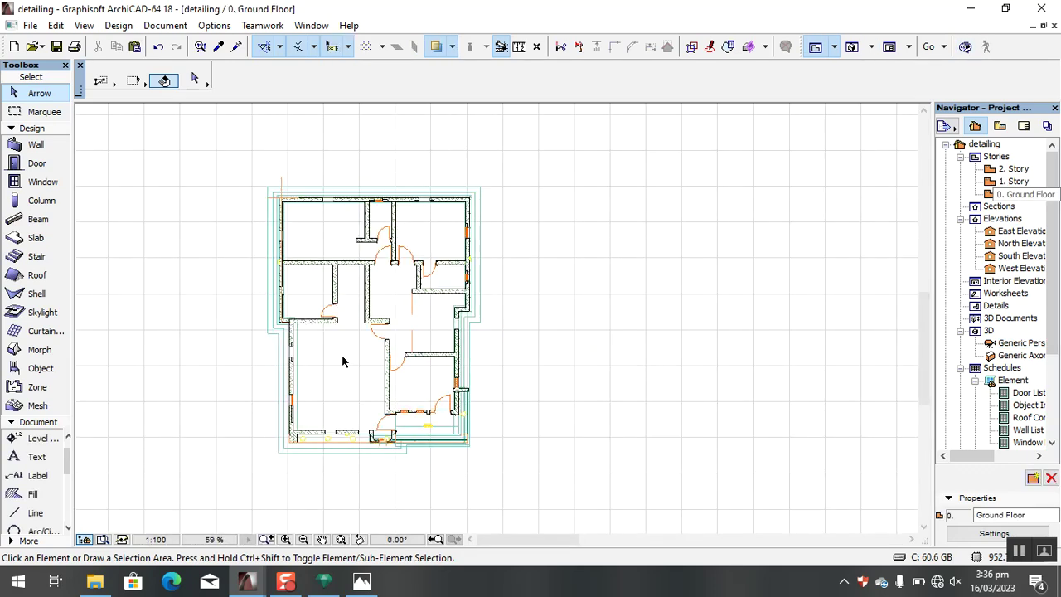
pyautogui.click(39, 274)
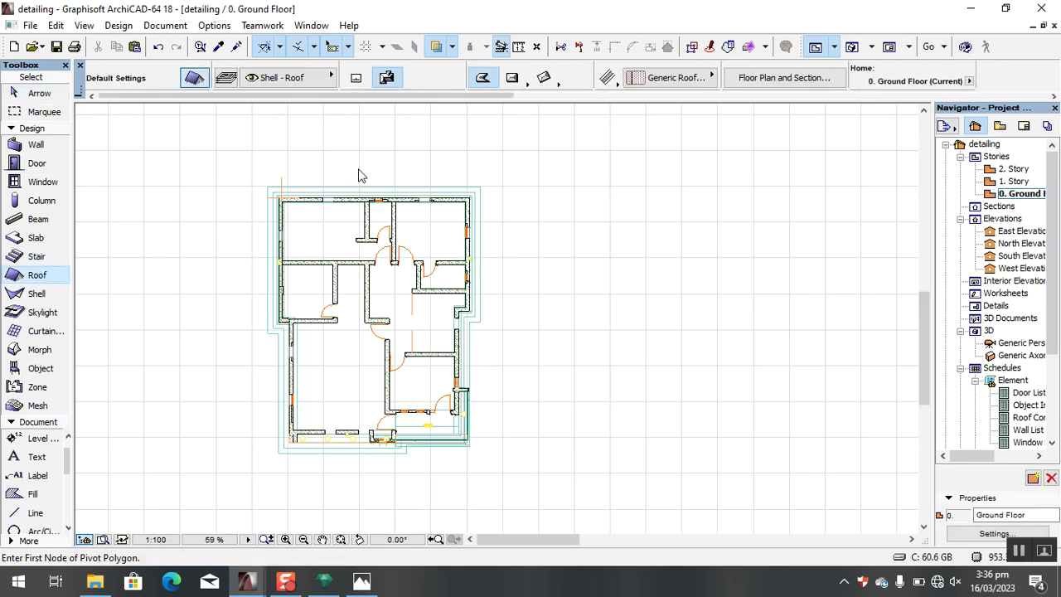
pyautogui.hotkey('ctrl', 't')
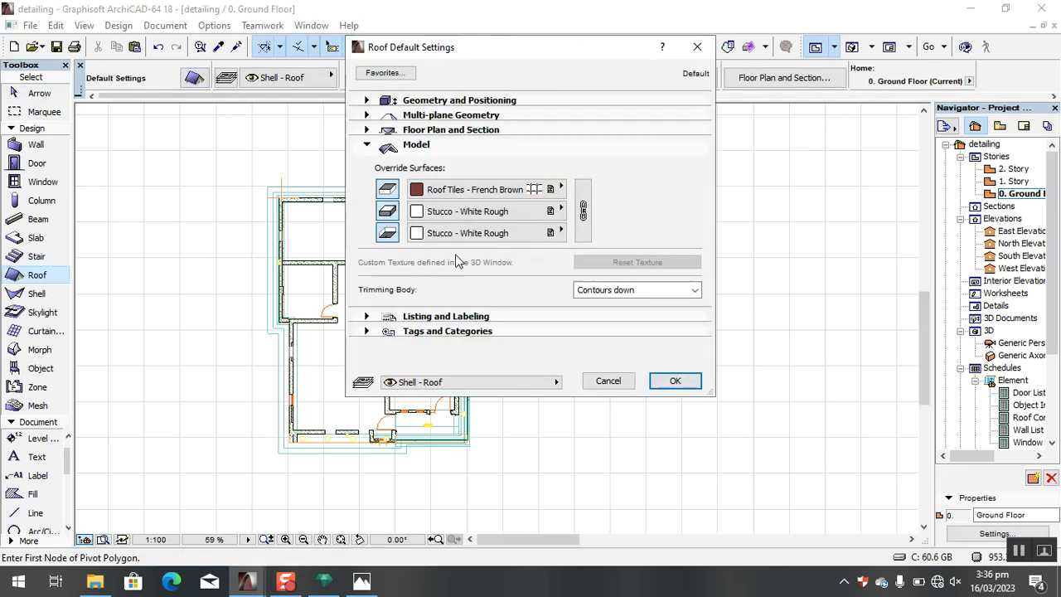
pyautogui.click(514, 100)
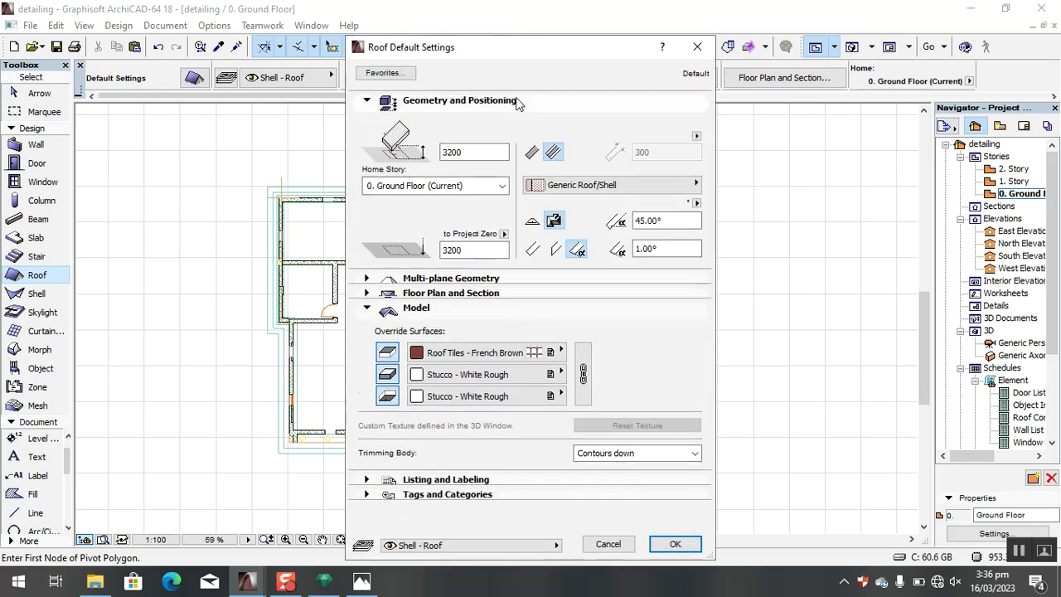
pyautogui.click(531, 152)
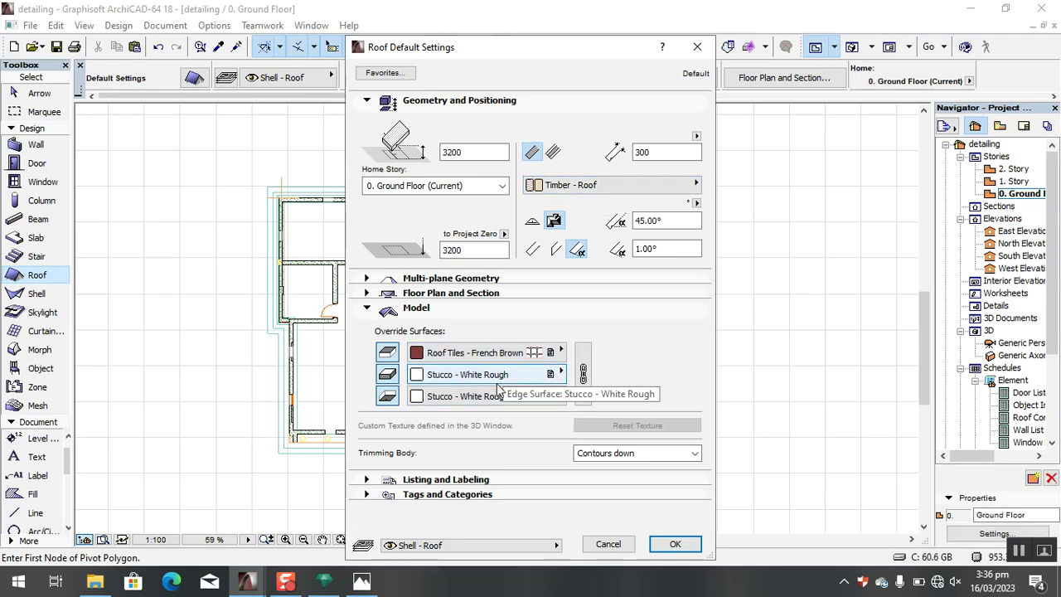
pyautogui.click(674, 542)
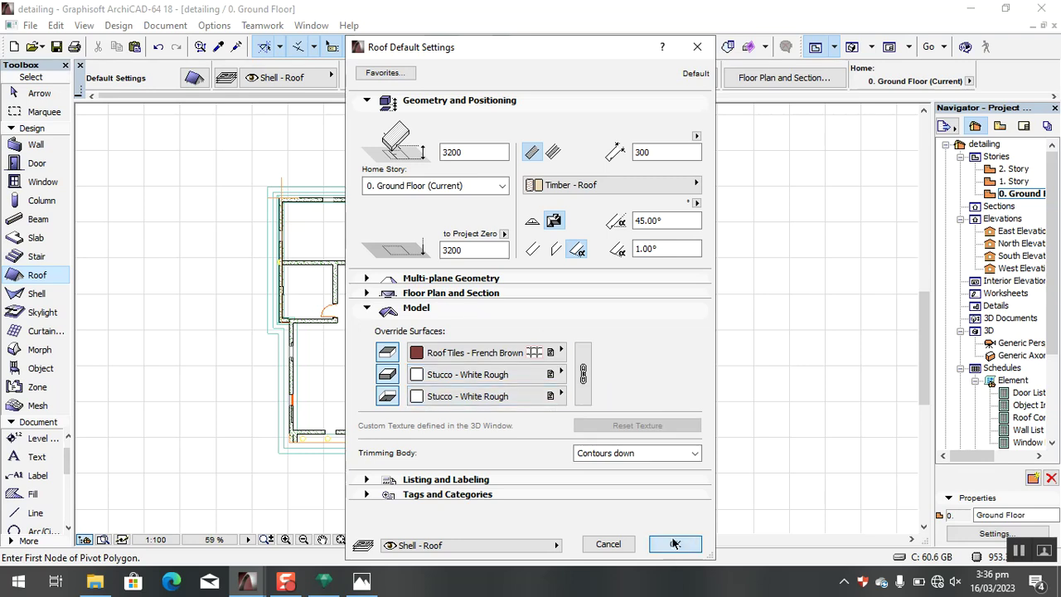
# Start the roof's pivot polygon on the outermost outline's upper-left corner, tracing the 11833 upper edge and the stepped right side to the porch corner.
pyautogui.scroll(5, 283, 195)
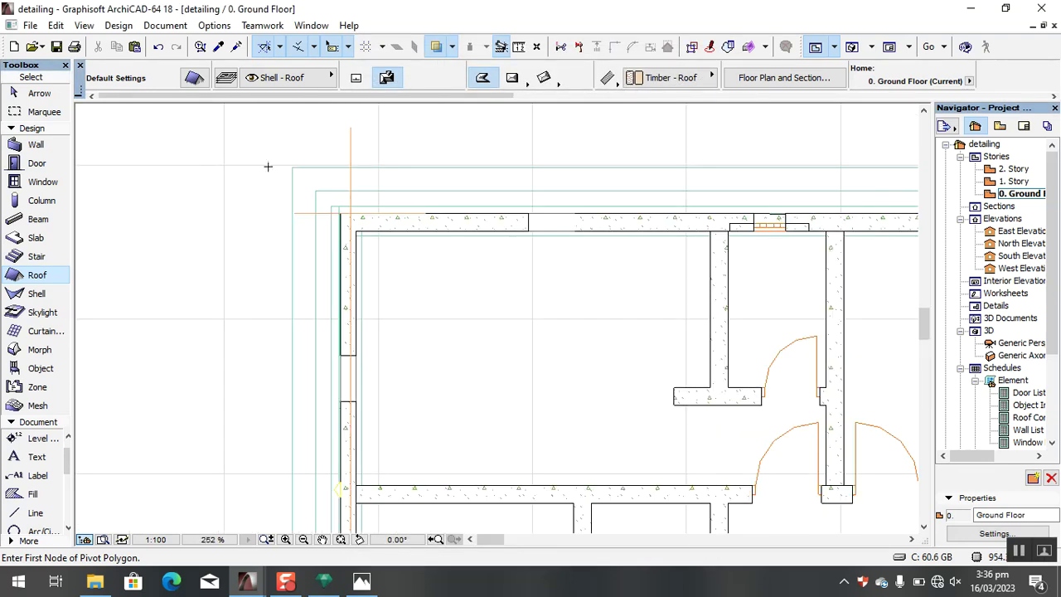
pyautogui.click(293, 167)
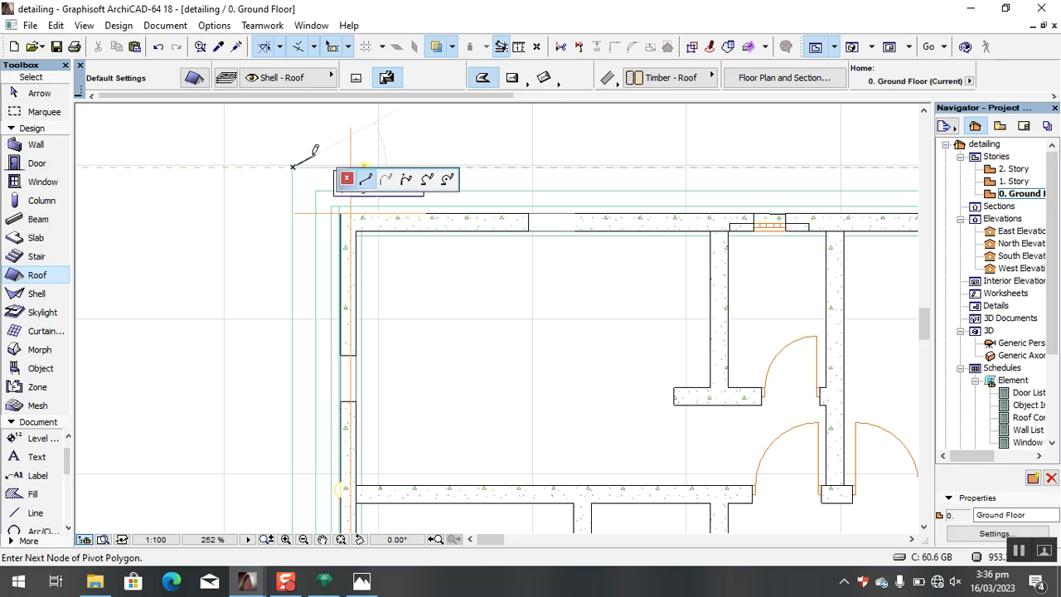
pyautogui.scroll(-5, 715, 157)
pyautogui.scroll(6, 705, 164)
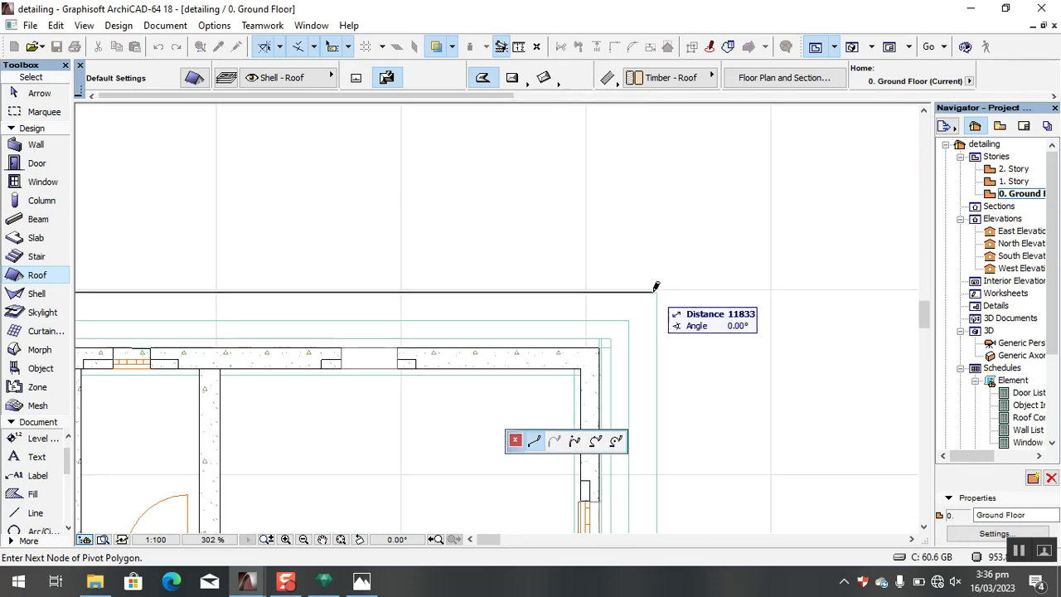
pyautogui.scroll(-5, 661, 282)
pyautogui.scroll(6, 669, 275)
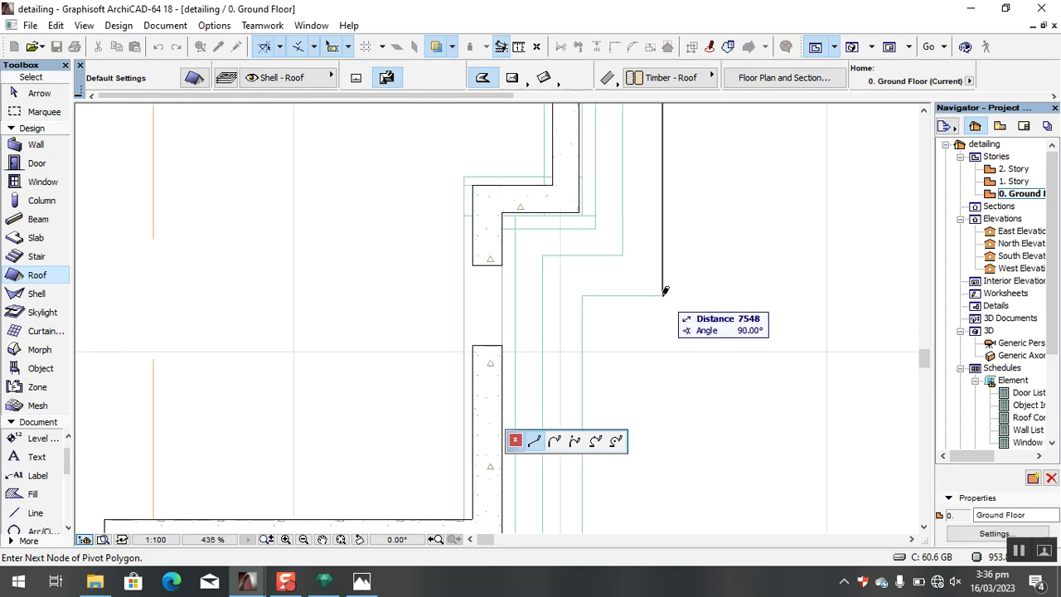
pyautogui.scroll(-2, 602, 211)
pyautogui.scroll(-6, 605, 208)
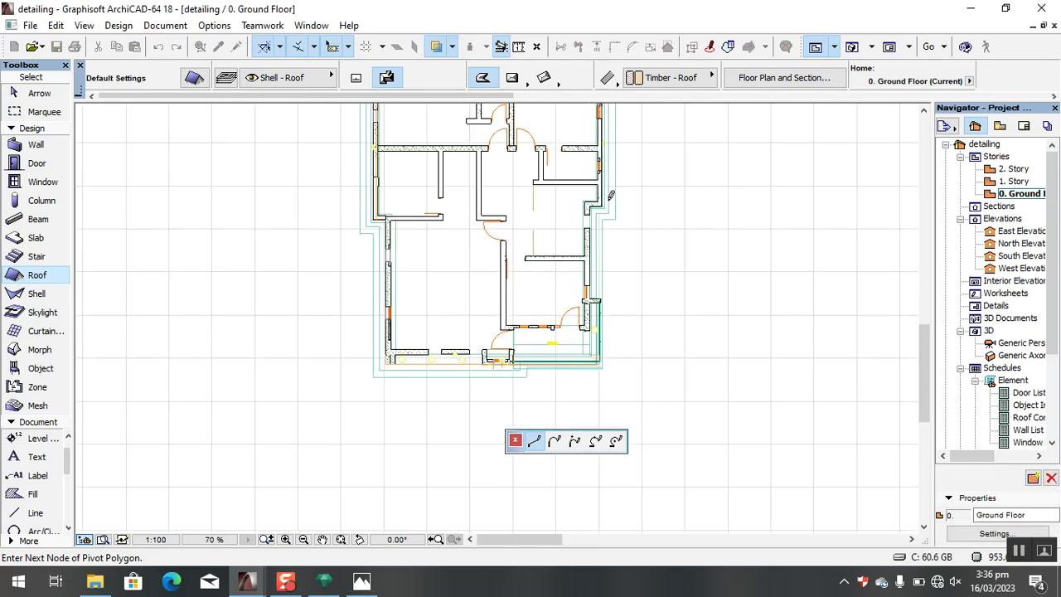
pyautogui.scroll(2, 607, 248)
pyautogui.scroll(-1, 608, 274)
pyautogui.scroll(4, 598, 363)
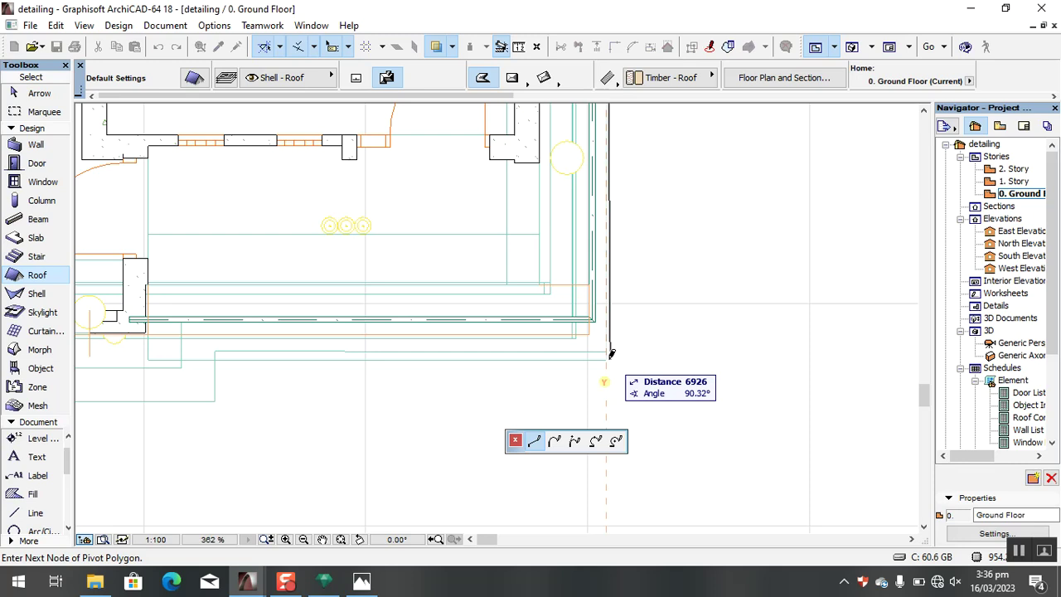
pyautogui.click(605, 359)
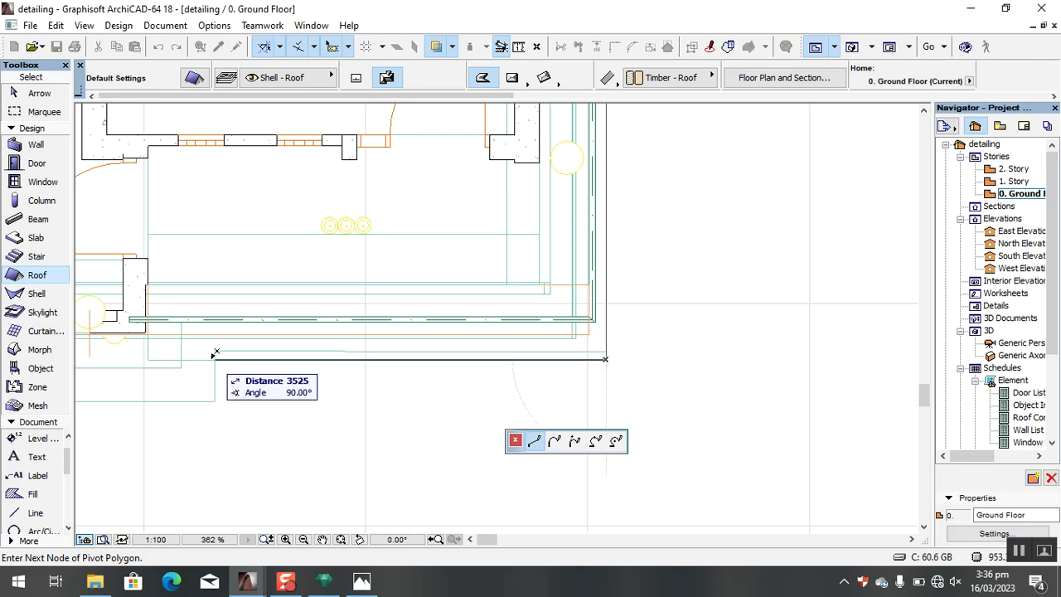
# Complete the pivot polygon along the stepped lower edge and up the left side with its 600 offset, closing it at the starting corner.
pyautogui.scroll(-3, 516, 279)
pyautogui.scroll(3, 472, 308)
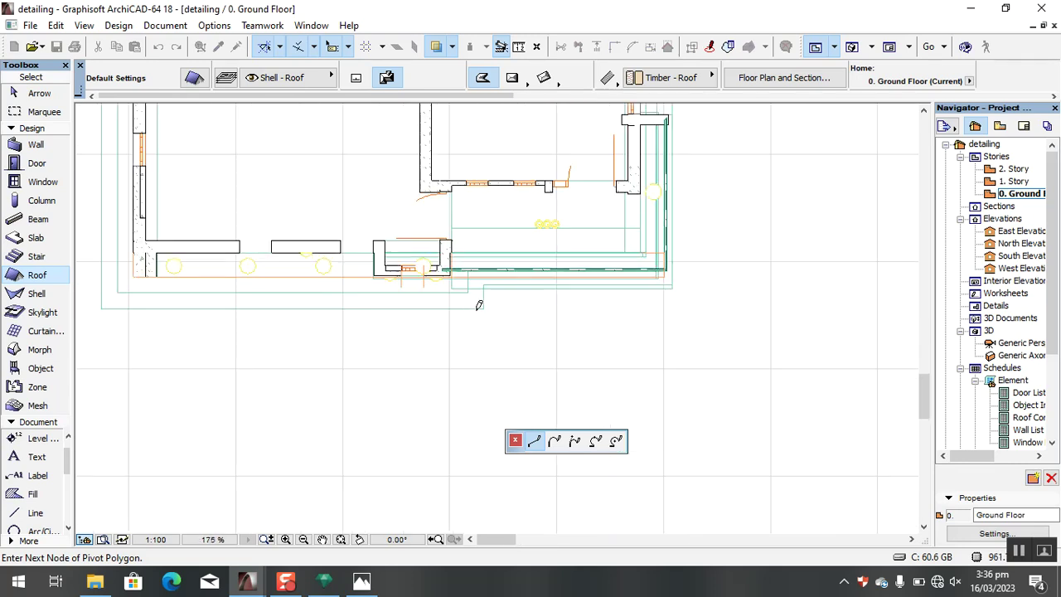
pyautogui.scroll(-3, 587, 291)
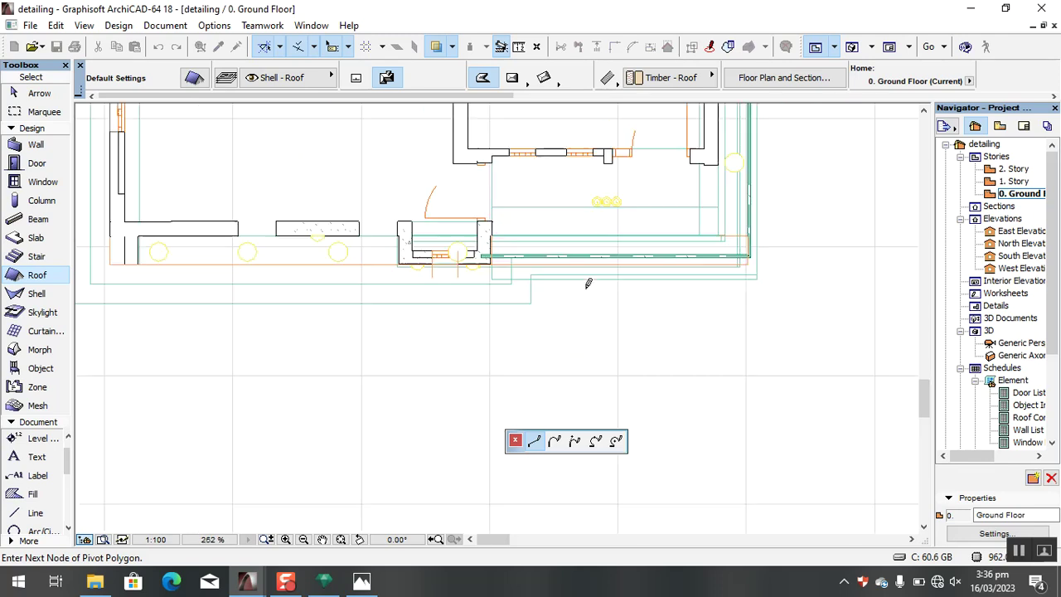
pyautogui.scroll(3, 137, 295)
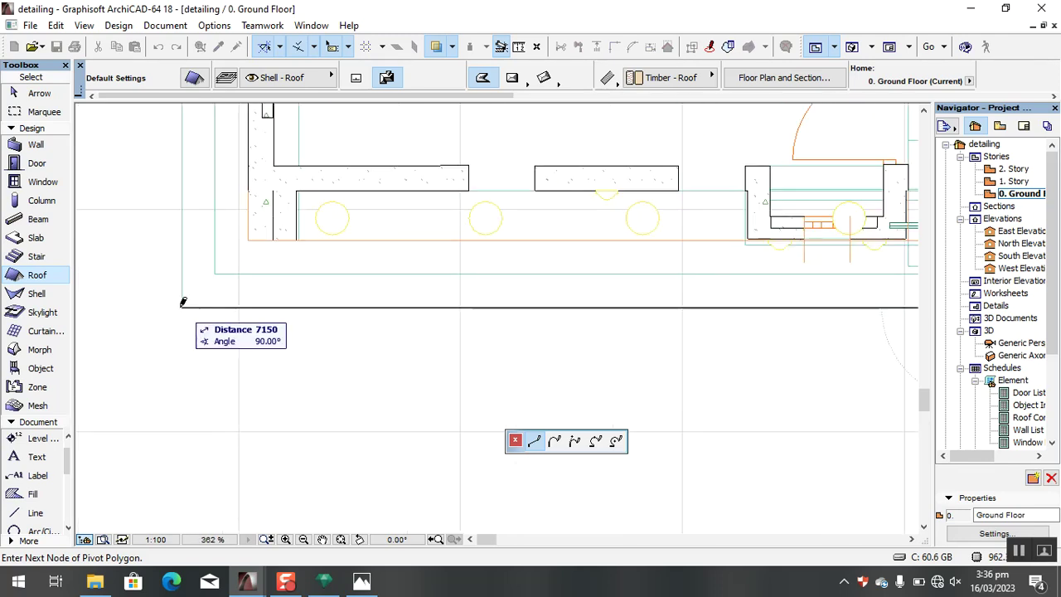
pyautogui.scroll(-4, 303, 323)
pyautogui.scroll(5, 278, 207)
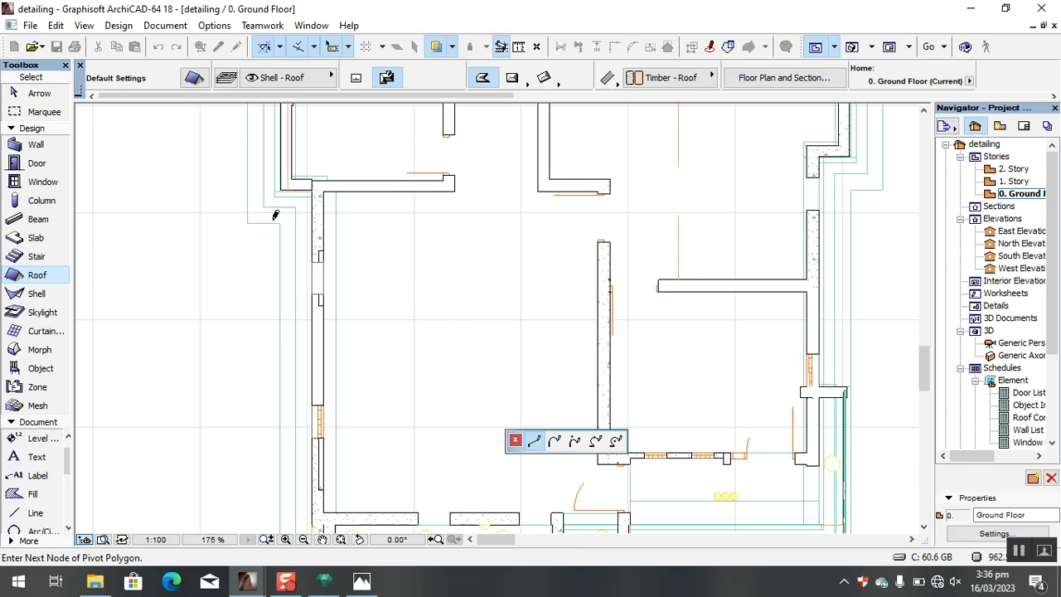
pyautogui.click(297, 232)
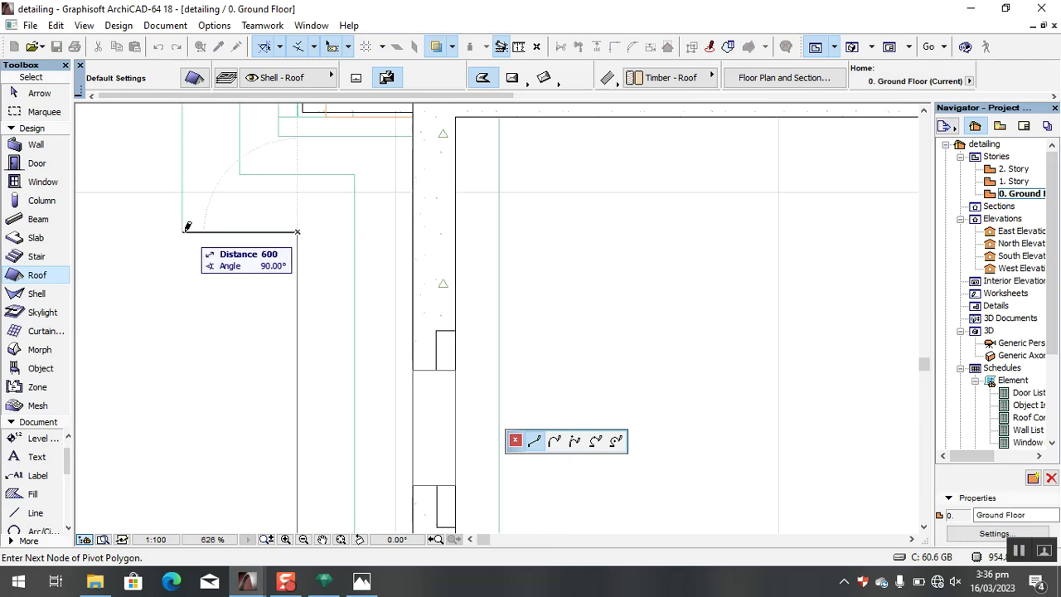
pyautogui.scroll(-11, 183, 228)
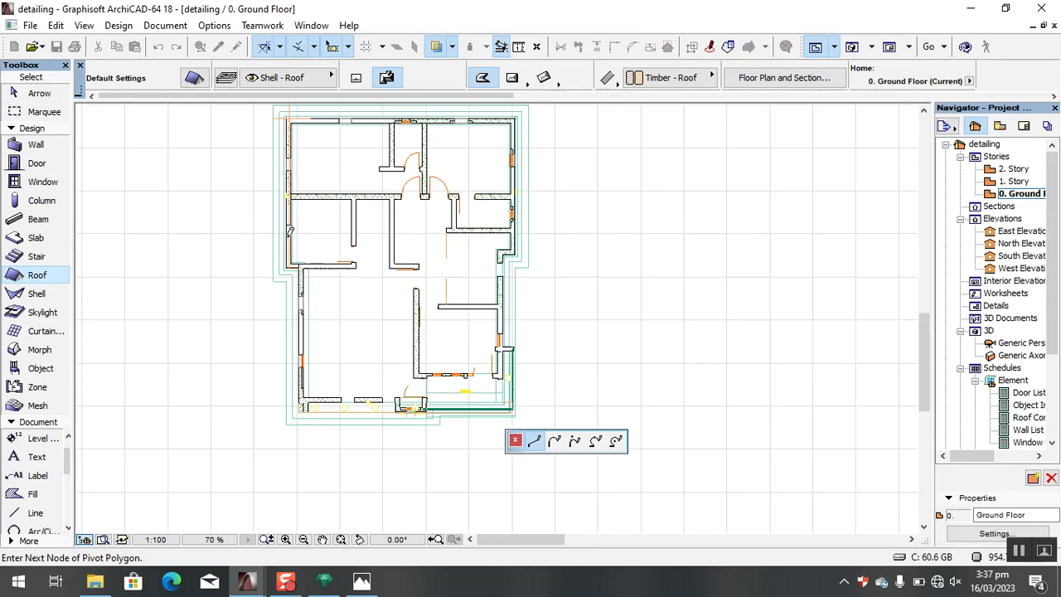
pyautogui.scroll(9, 292, 195)
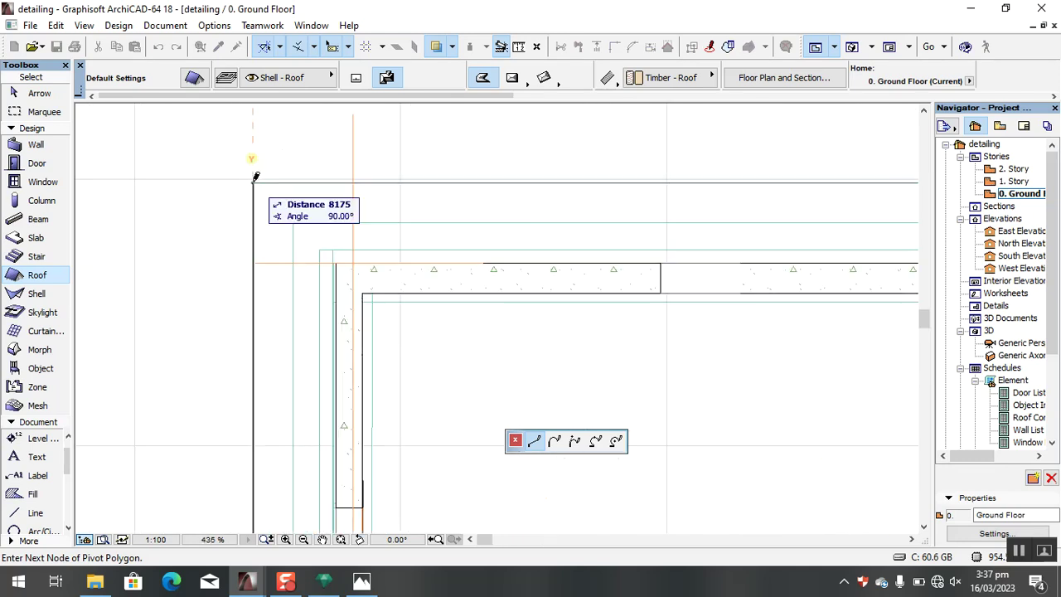
pyautogui.click(255, 176)
pyautogui.scroll(-7, 373, 203)
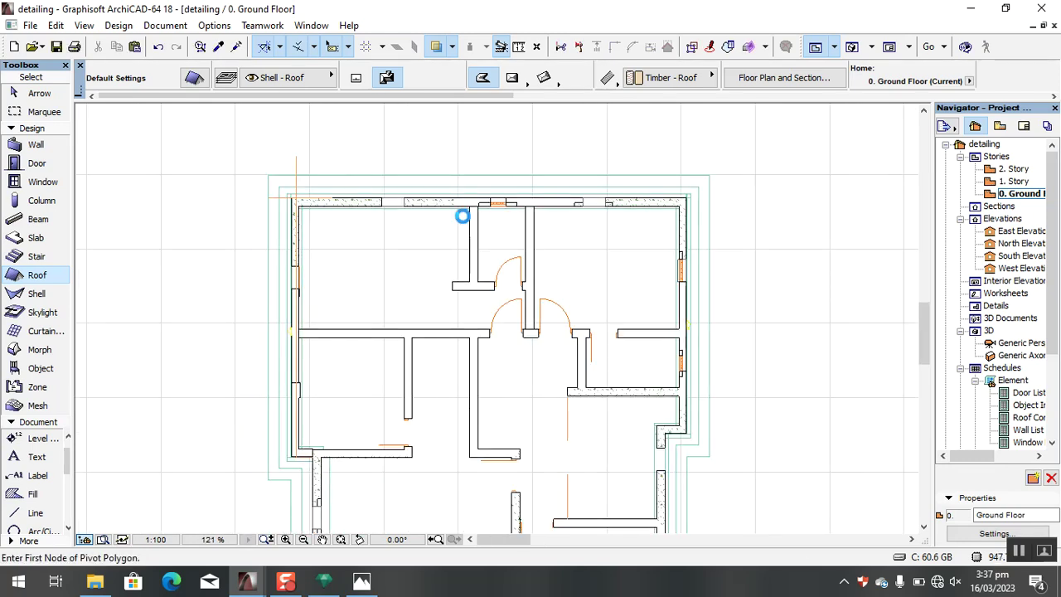
pyautogui.scroll(-2, 480, 219)
pyautogui.press('Escape')
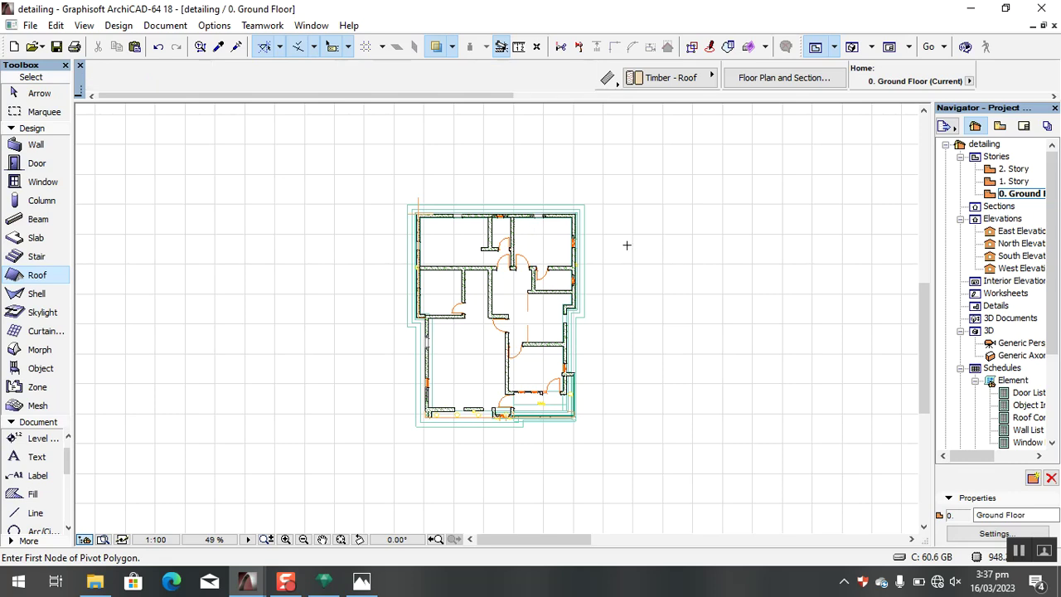
# Review the new hip roof on 1. Story and in 3D, examining the eave corner above the porch up close.
pyautogui.doubleClick(1014, 180)
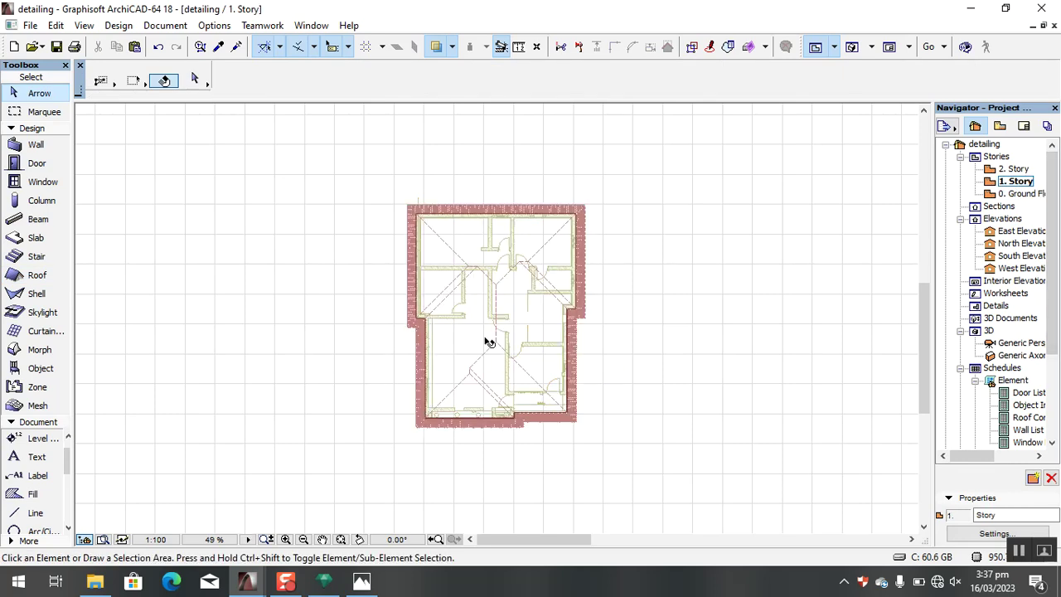
pyautogui.scroll(1, 378, 304)
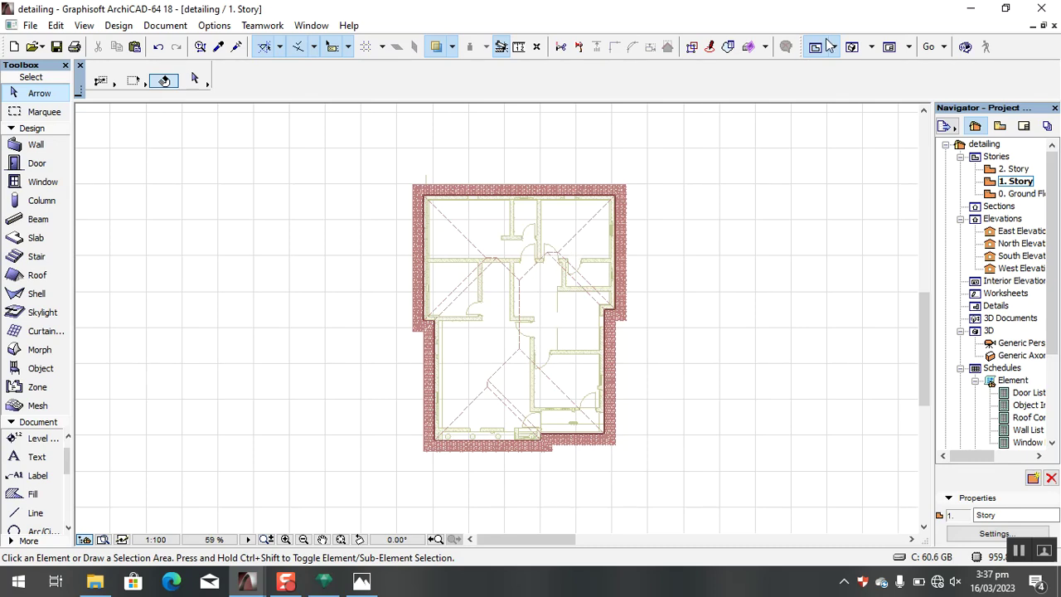
pyautogui.click(851, 47)
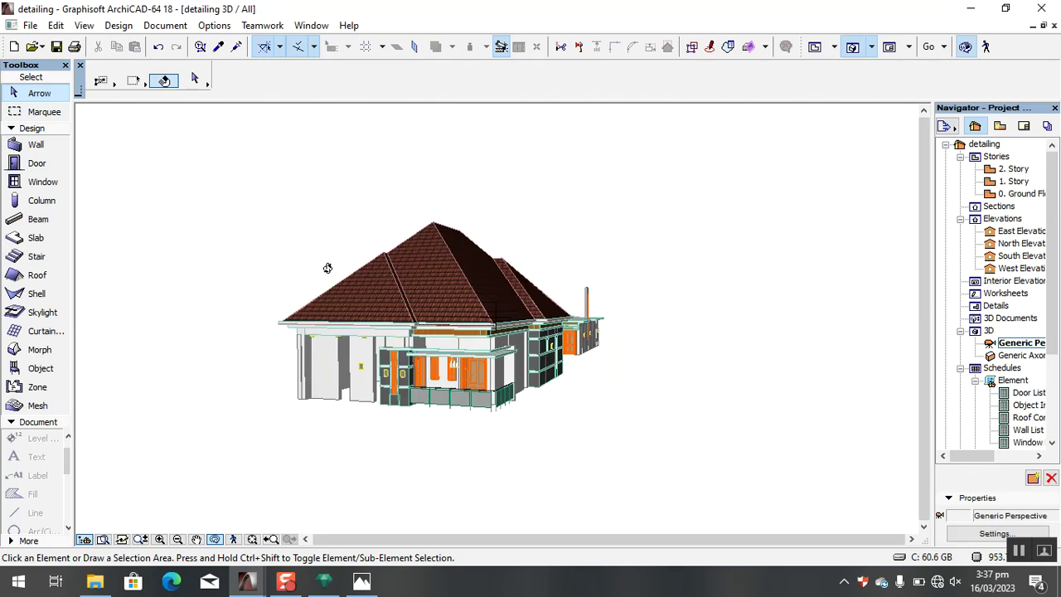
pyautogui.moveTo(446, 365); pyautogui.dragTo(537, 386)
pyautogui.scroll(5, 537, 386)
pyautogui.moveTo(597, 407); pyautogui.dragTo(654, 371)
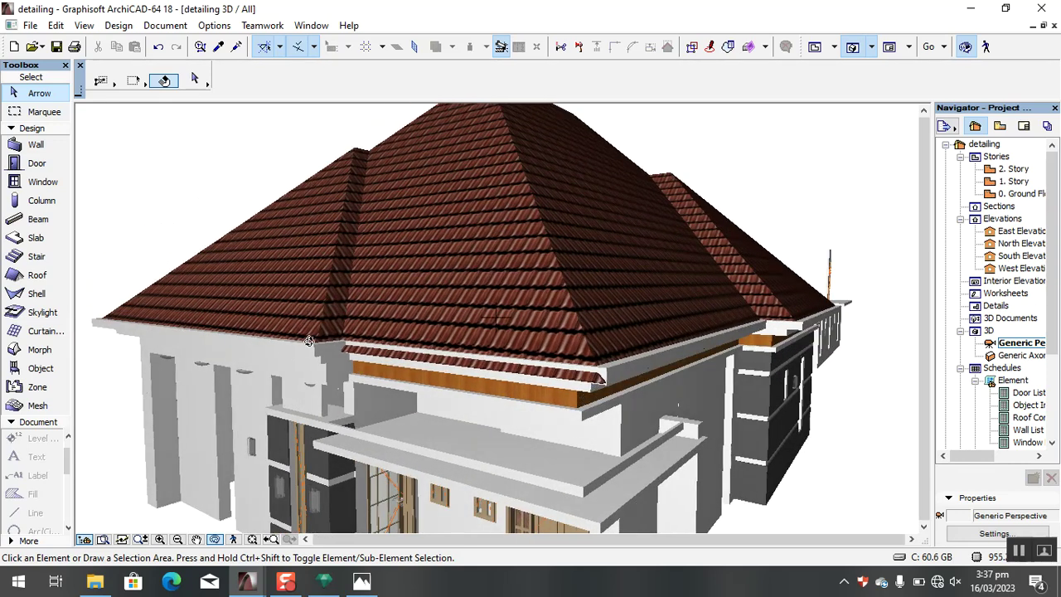
pyautogui.scroll(4, 308, 342)
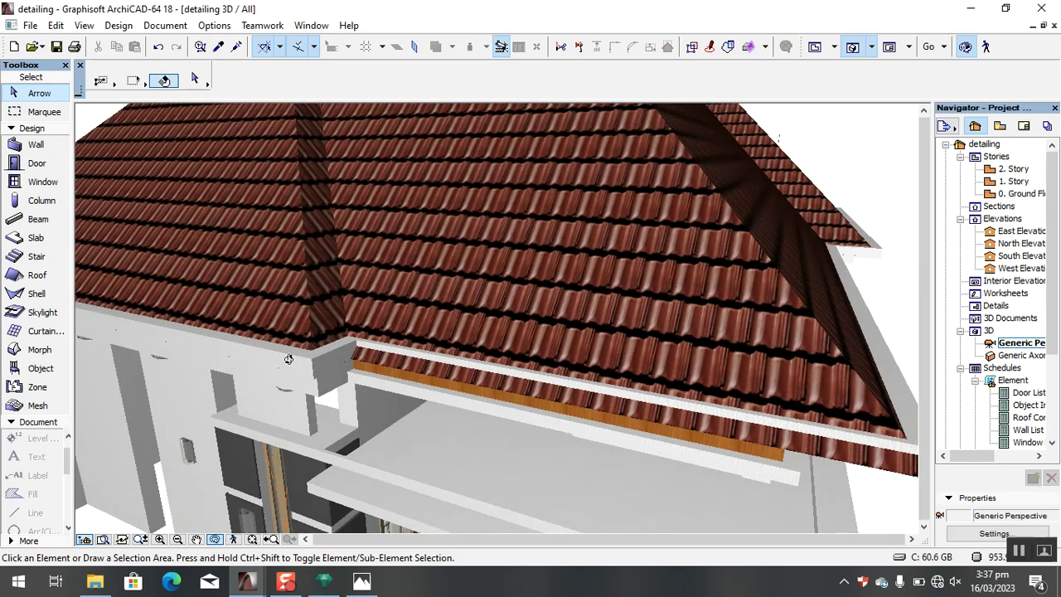
pyautogui.scroll(-3, 332, 365)
pyautogui.scroll(4, 324, 343)
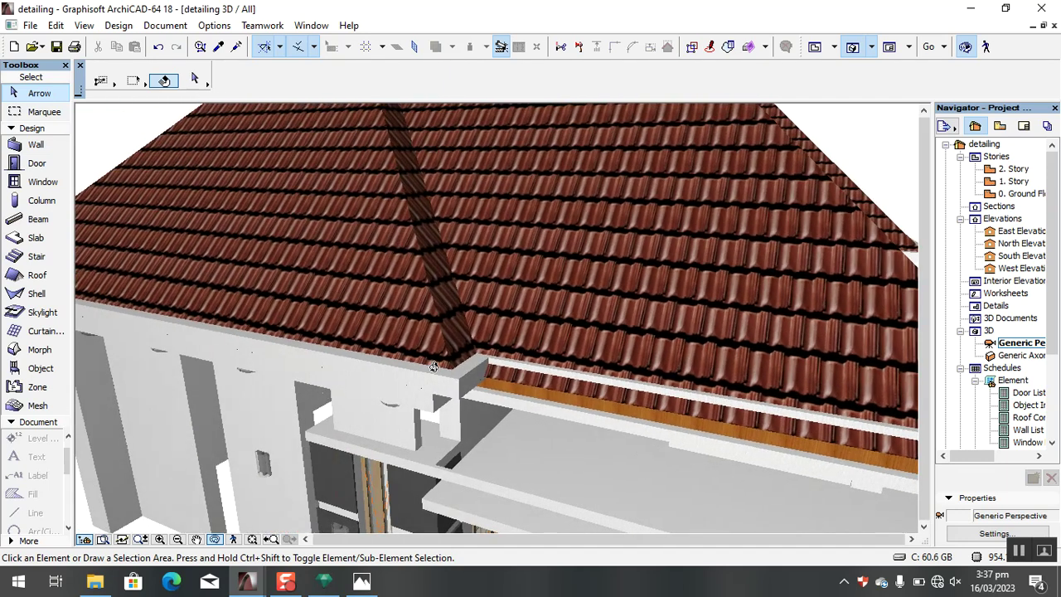
pyautogui.scroll(3, 439, 367)
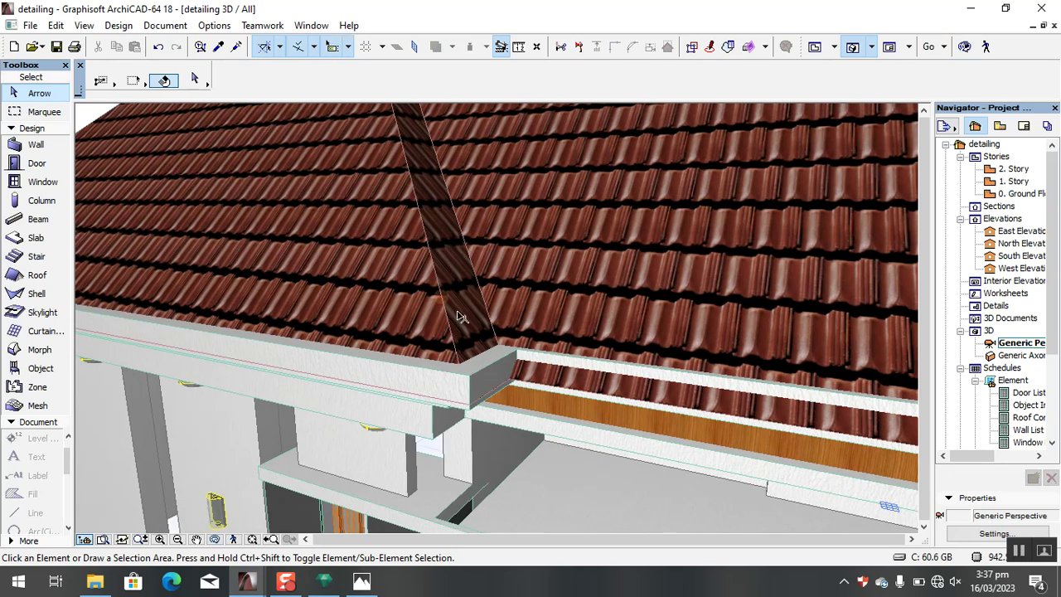
# Select the second house's hip roof, try a base height of 3600 against the porch eave corner, and return it to 3200.
pyautogui.click(537, 291)
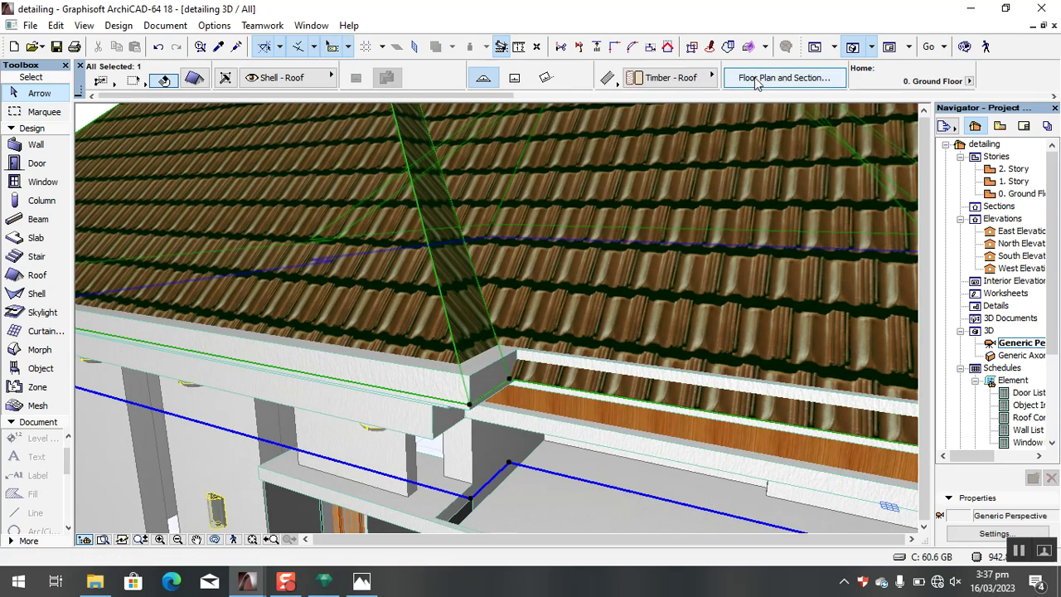
pyautogui.click(647, 80)
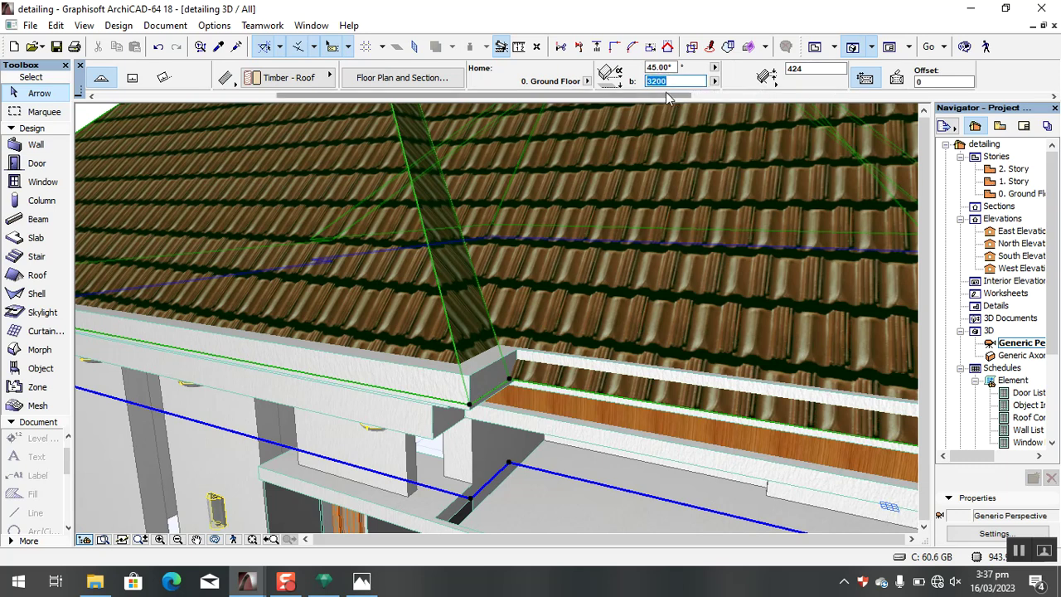
pyautogui.click(658, 81)
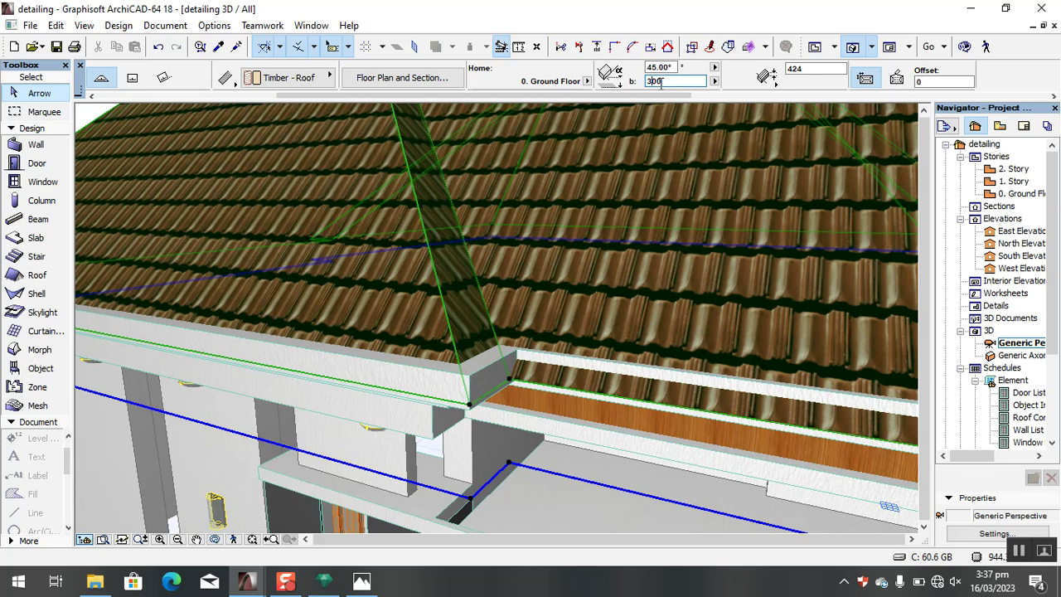
pyautogui.press('Return')
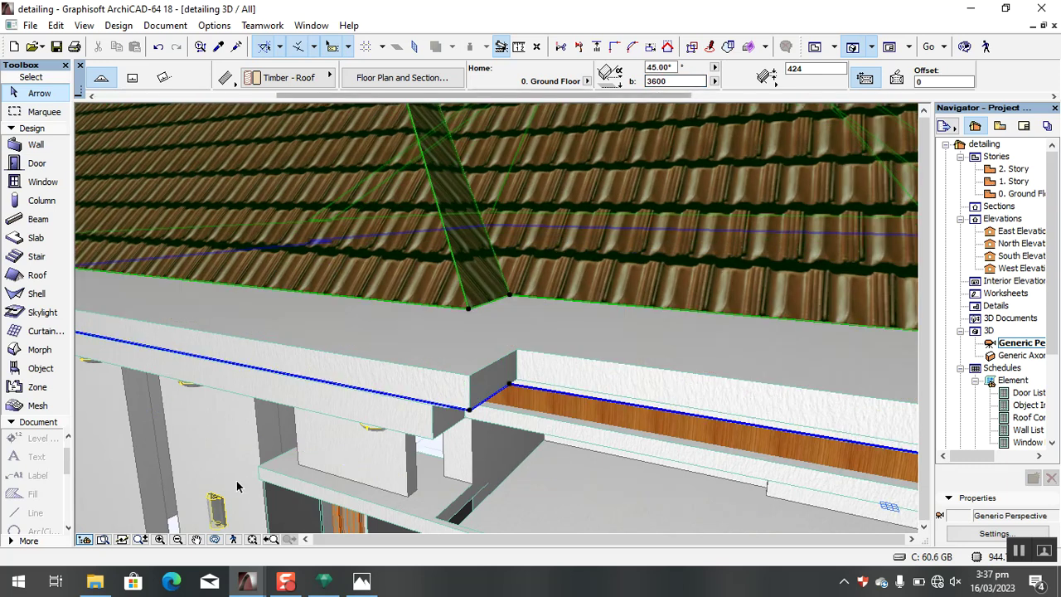
pyautogui.click(215, 539)
pyautogui.moveTo(378, 400)
pyautogui.mouseDown()
pyautogui.moveTo(379, 386)
pyautogui.moveTo(381, 396)
pyautogui.mouseUp()
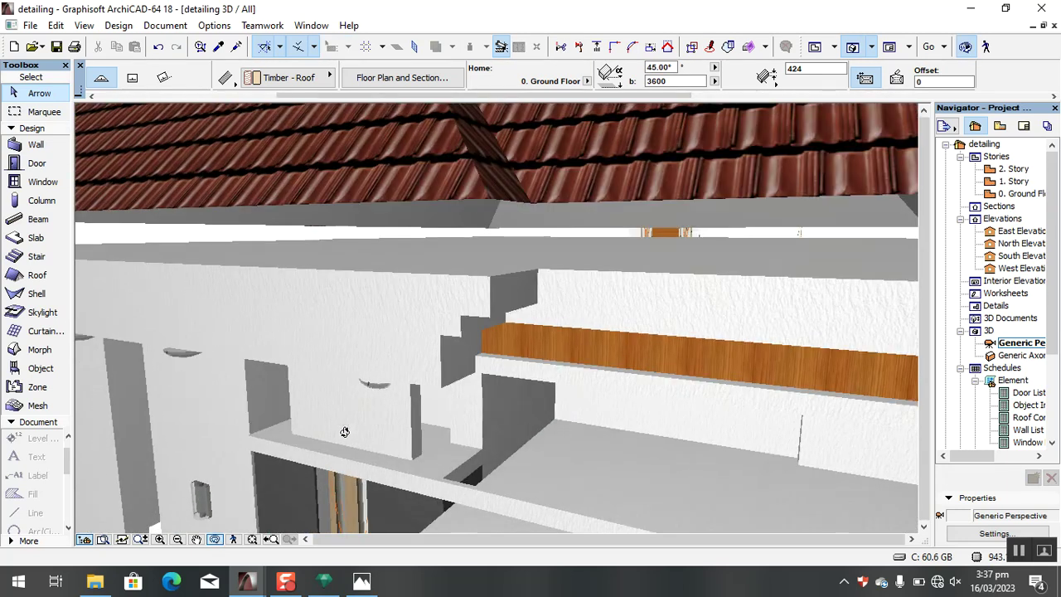
pyautogui.click(214, 538)
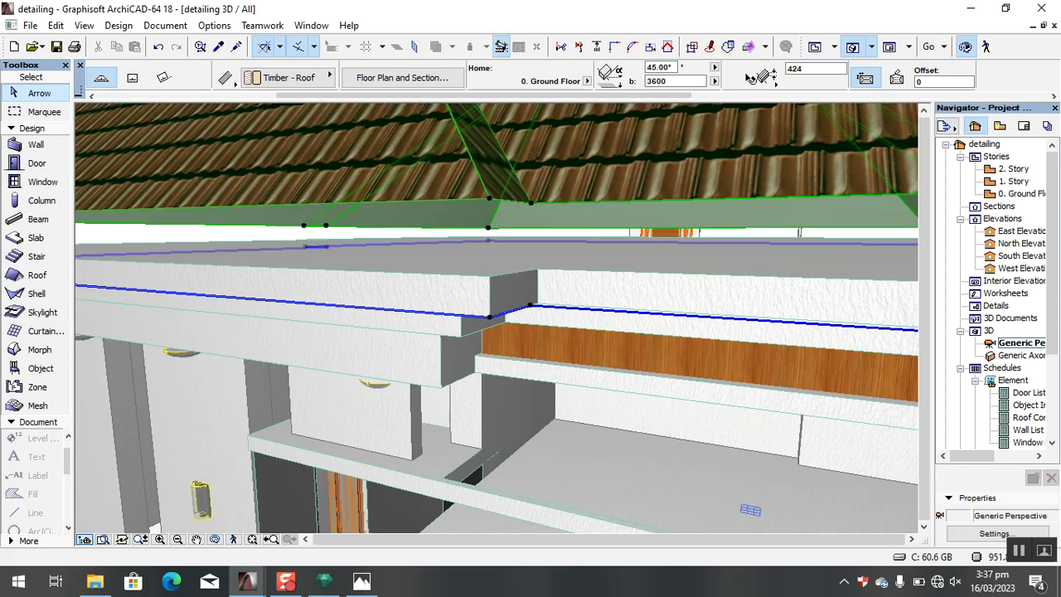
pyautogui.click(692, 80)
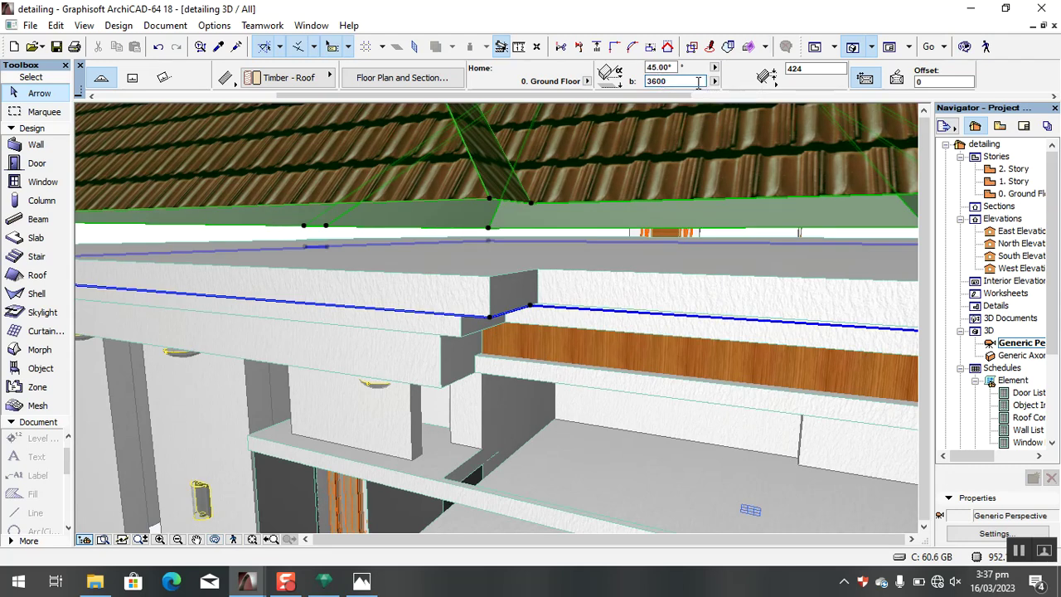
pyautogui.write('2')
pyautogui.press('Return')
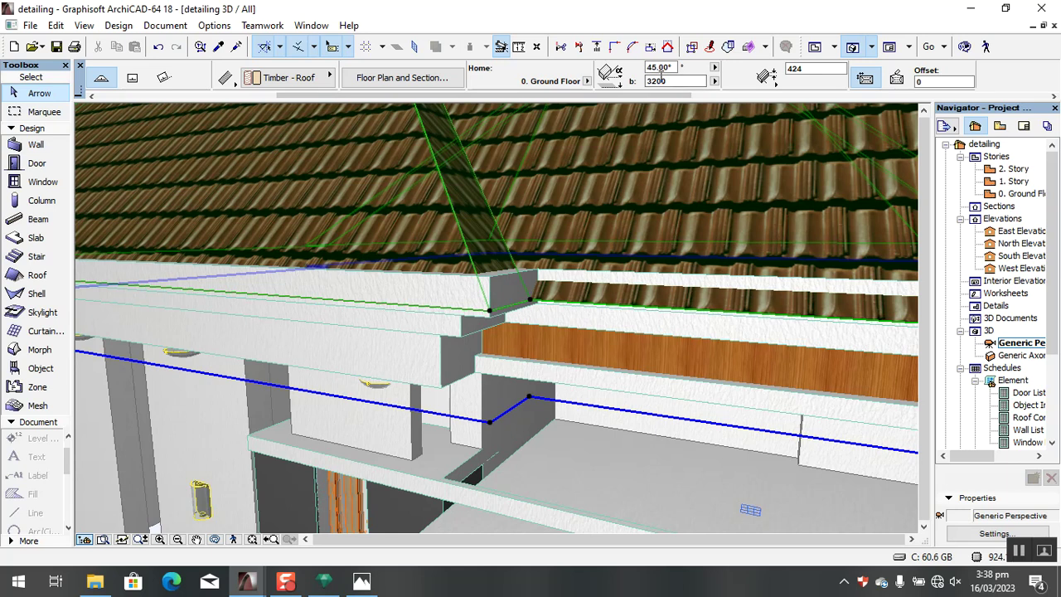
# Fine-tune the roof's base height through 3290, 3310 and 3320 to 3325, aligning its lower edge with the top of the eave fascia.
pyautogui.click(655, 80)
pyautogui.press('Delete')
pyautogui.write('9')
pyautogui.press('Return')
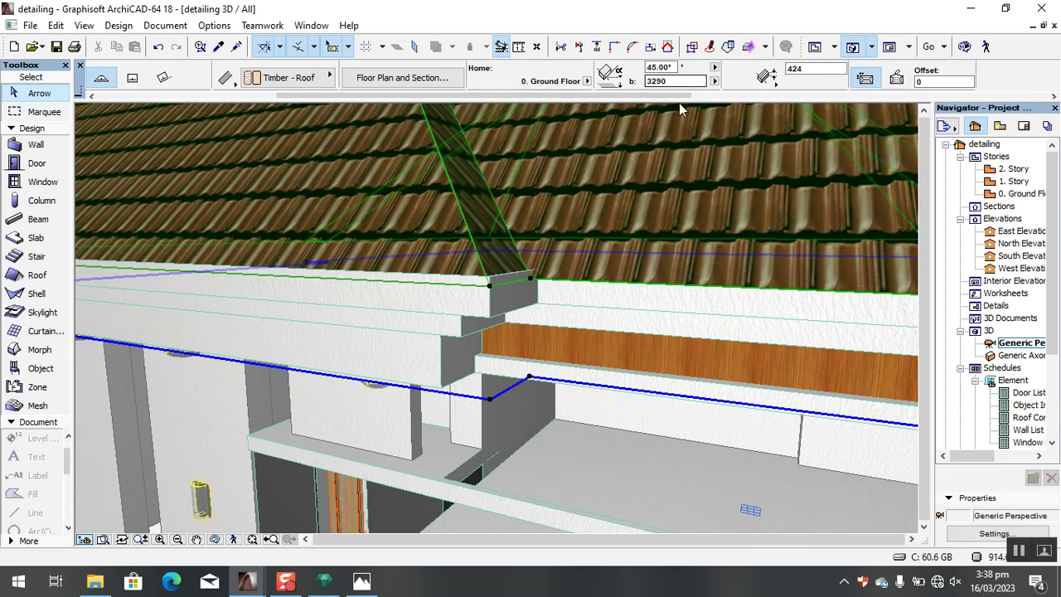
pyautogui.click(674, 81)
pyautogui.press('Return')
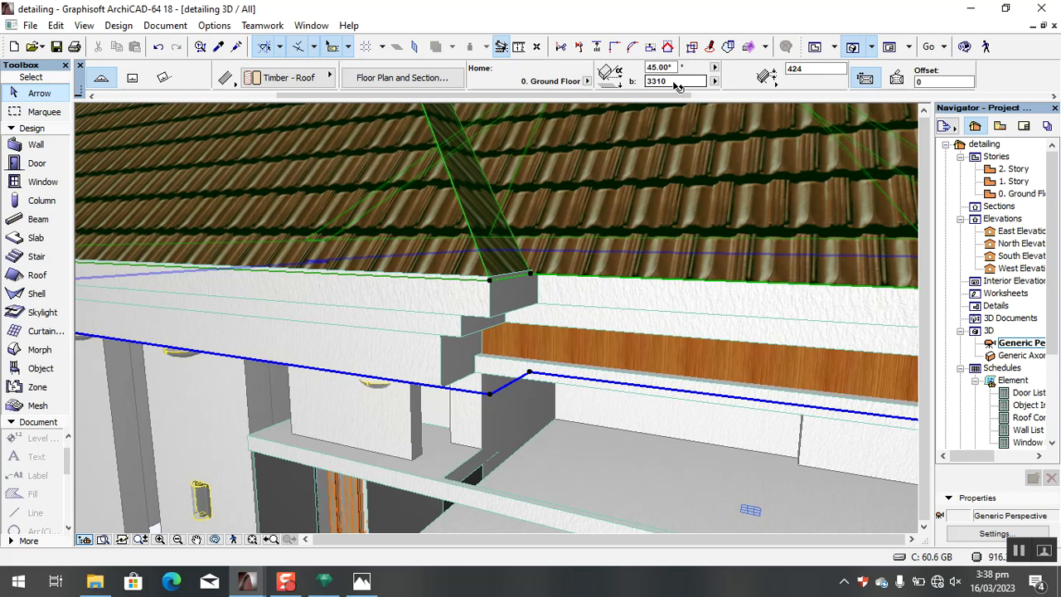
pyautogui.click(663, 82)
pyautogui.press('Return')
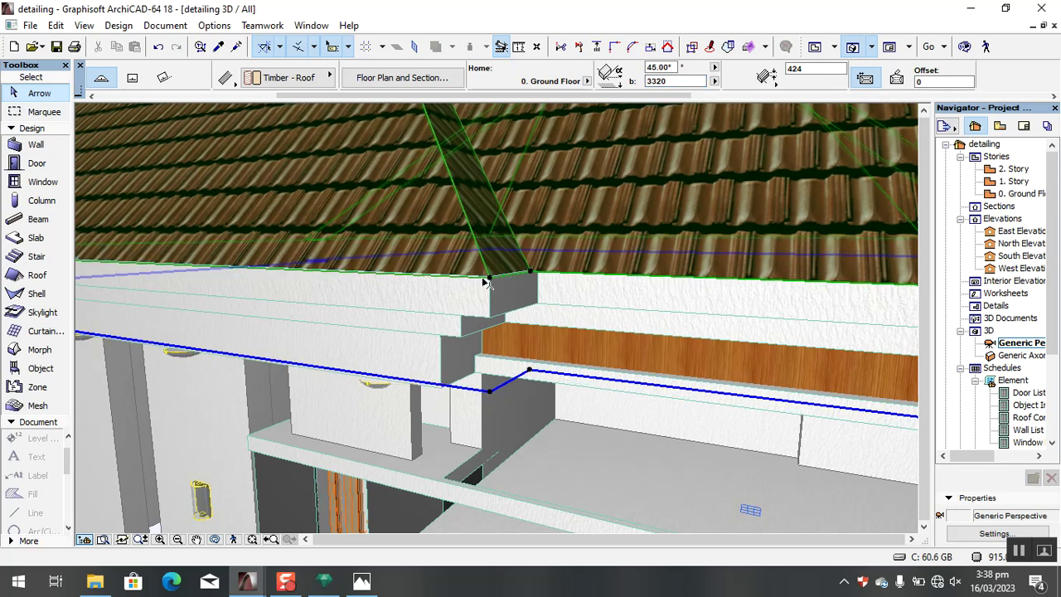
pyautogui.scroll(3, 489, 274)
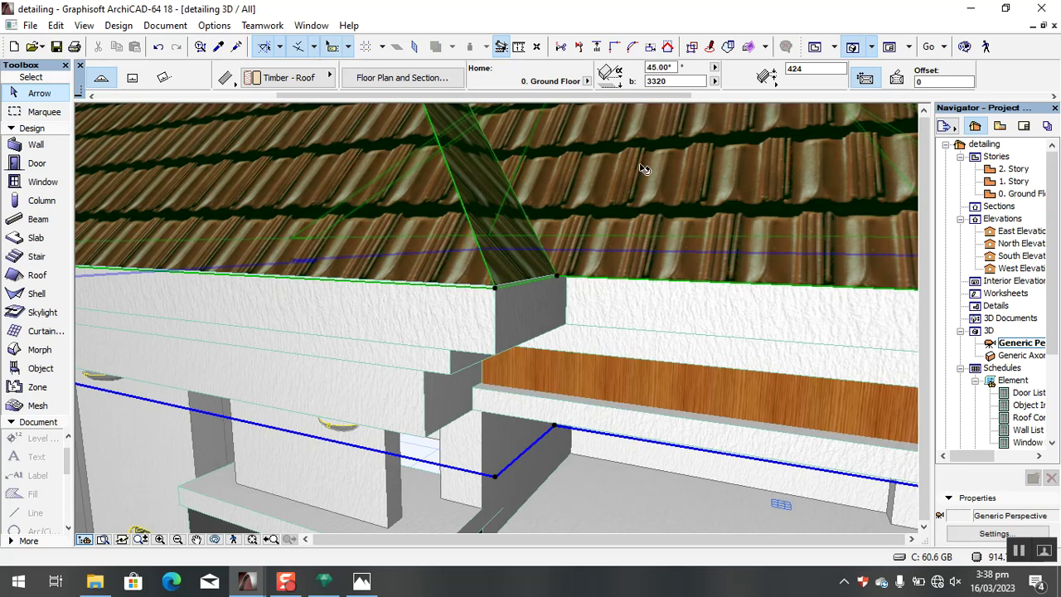
pyautogui.click(680, 81)
pyautogui.press('Return')
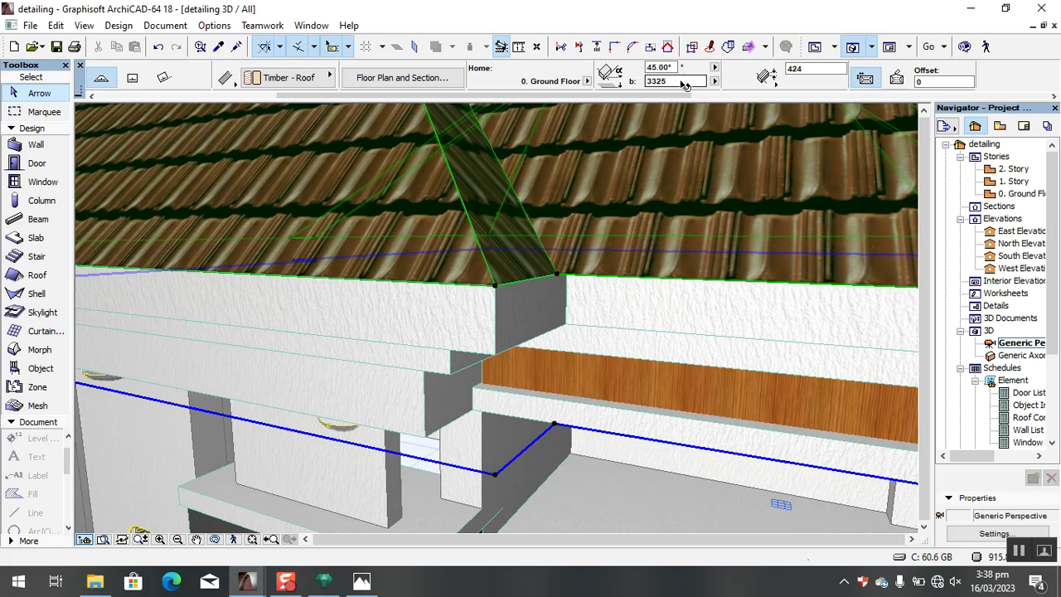
# Split the second house's complete hip roof into single-plane roofs and clear the selection.
pyautogui.scroll(-10, 668, 299)
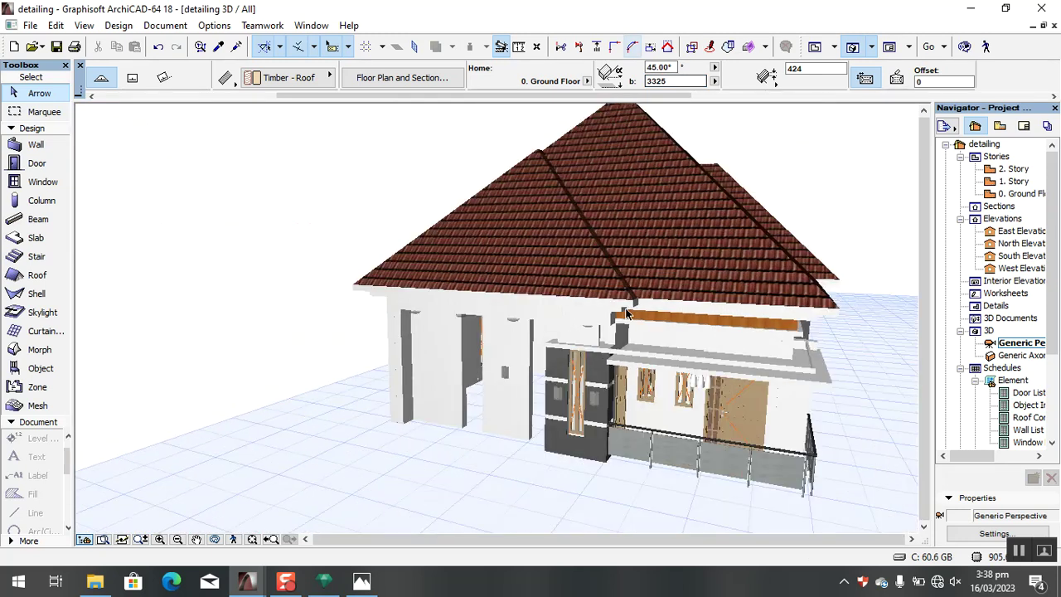
pyautogui.keyDown('shift'); pyautogui.moveTo(579, 285); pyautogui.dragTo(551, 277, button='middle'); pyautogui.keyUp('shift')
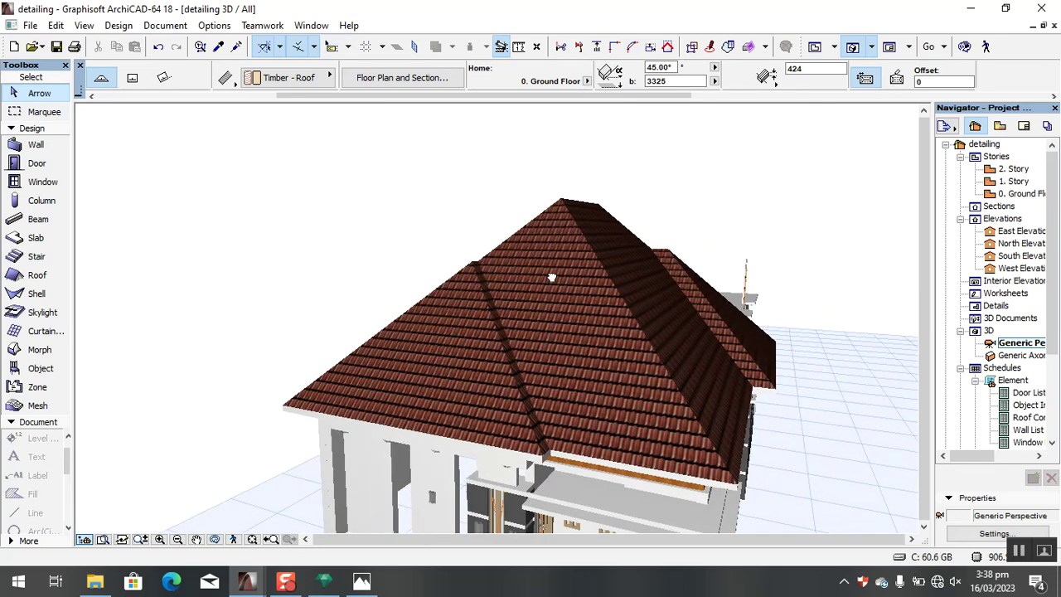
pyautogui.click(579, 305)
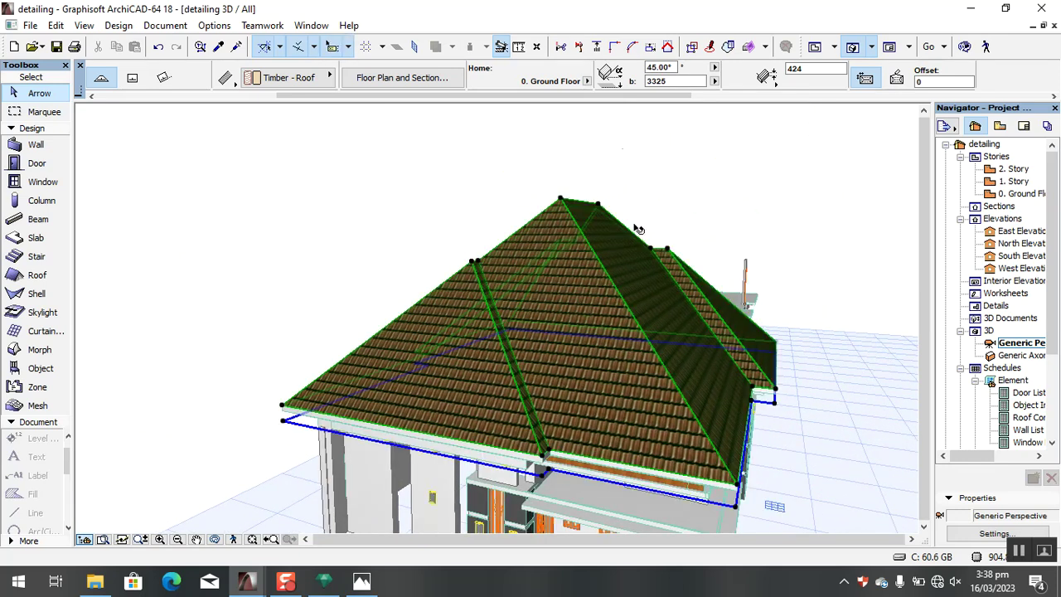
pyautogui.rightClick(557, 273)
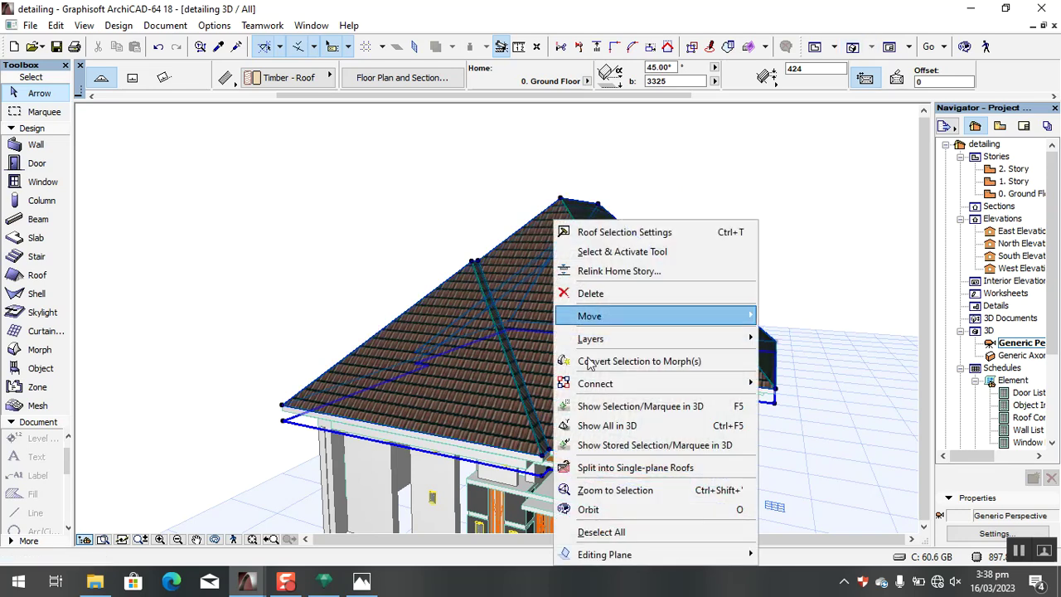
pyautogui.click(625, 469)
pyautogui.click(603, 267)
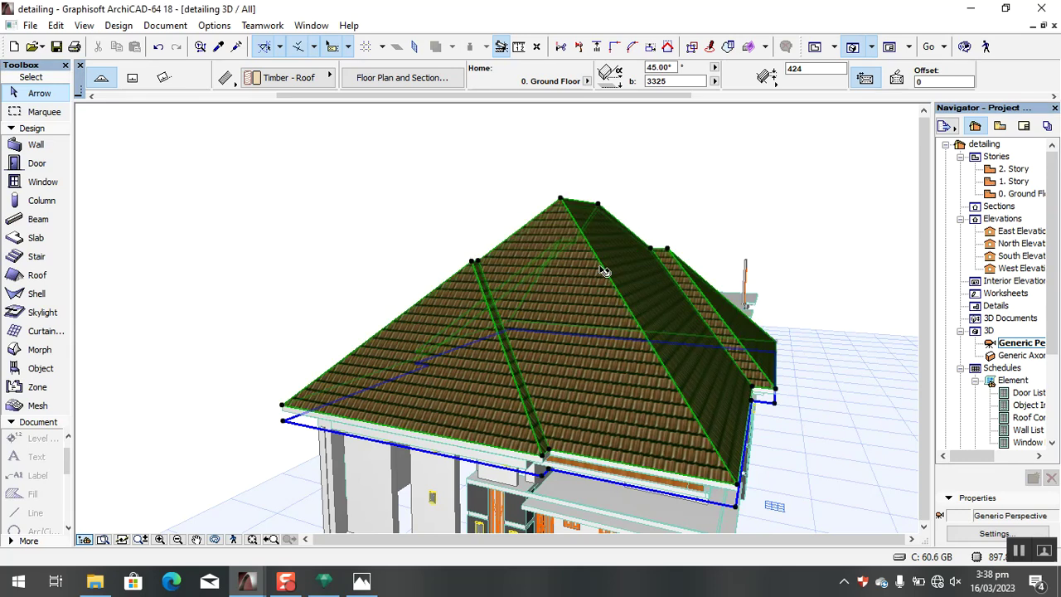
pyautogui.press('Escape')
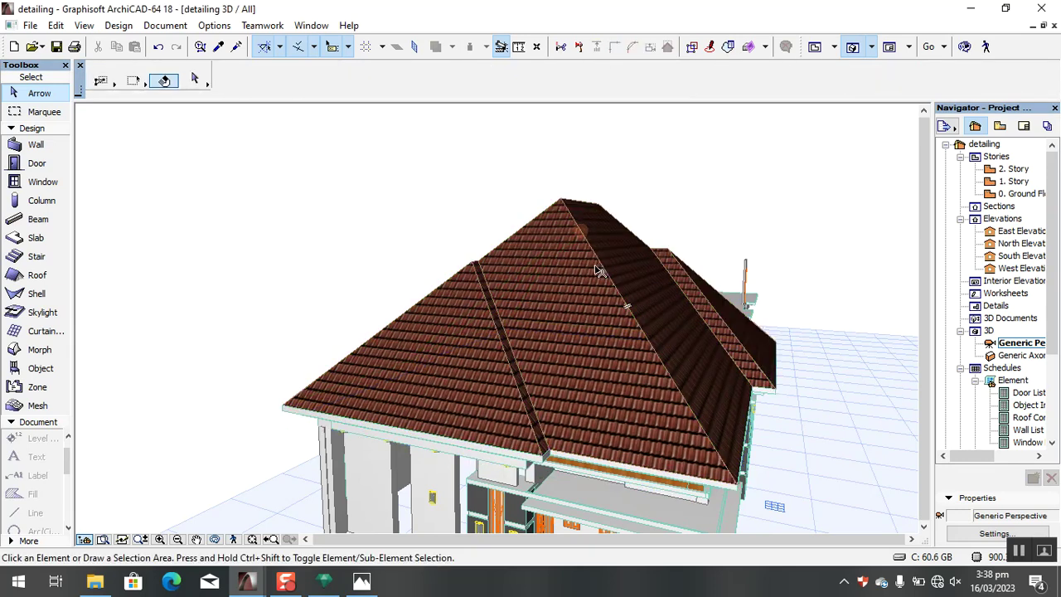
# Select all the split roof planes together, ungroup them and deselect them.
pyautogui.hotkey('ctrl', 'a')
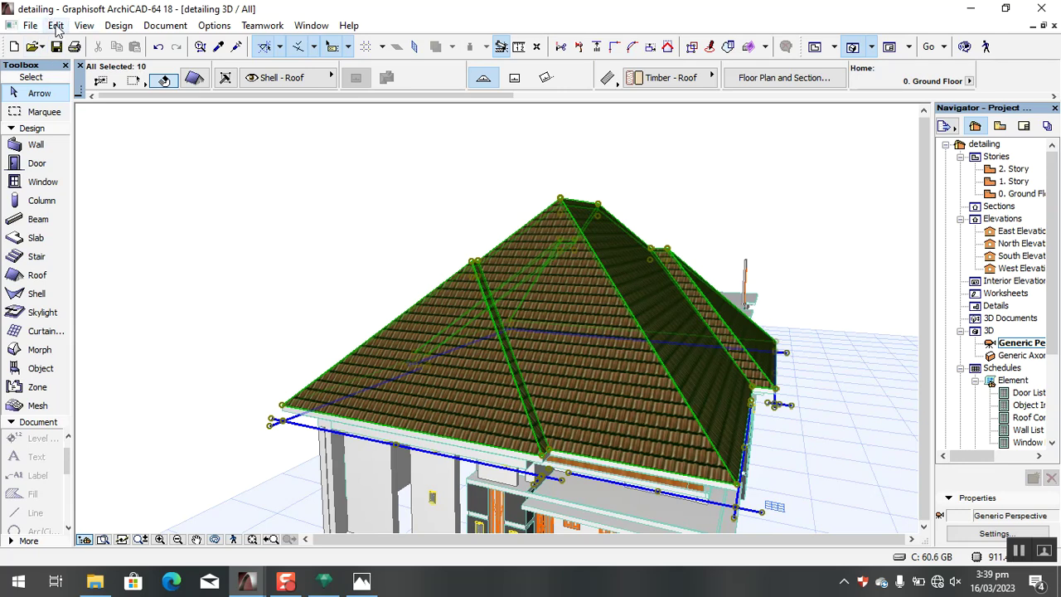
pyautogui.click(55, 26)
pyautogui.moveTo(102, 252)
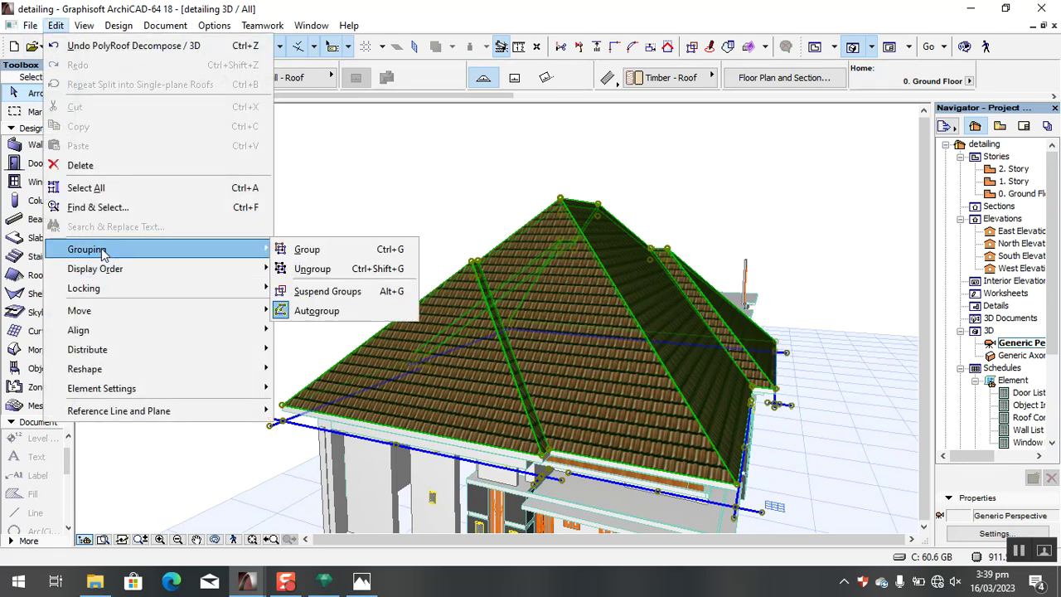
pyautogui.click(300, 268)
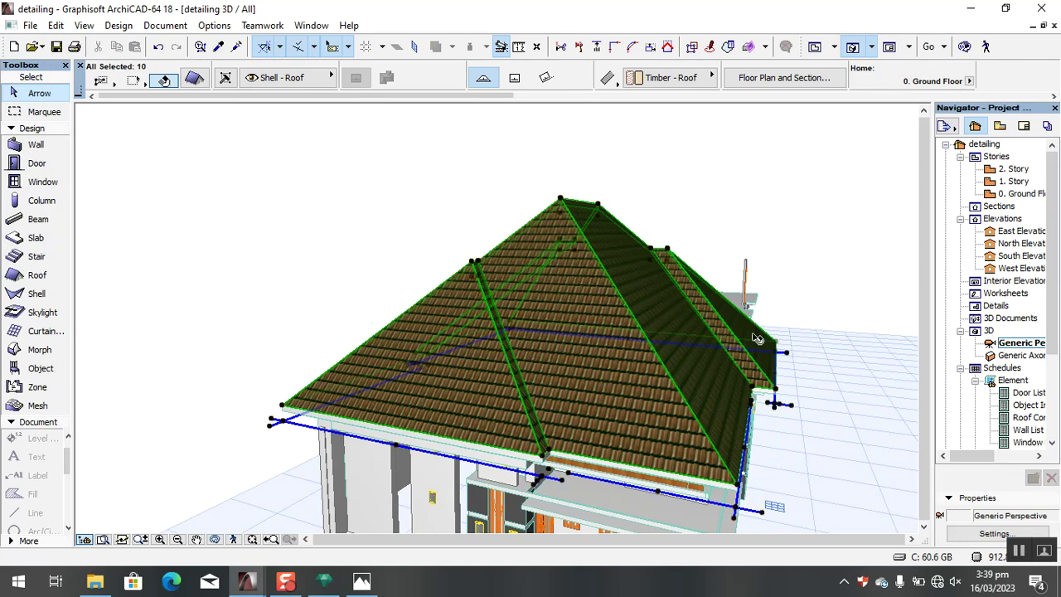
pyautogui.click(723, 201)
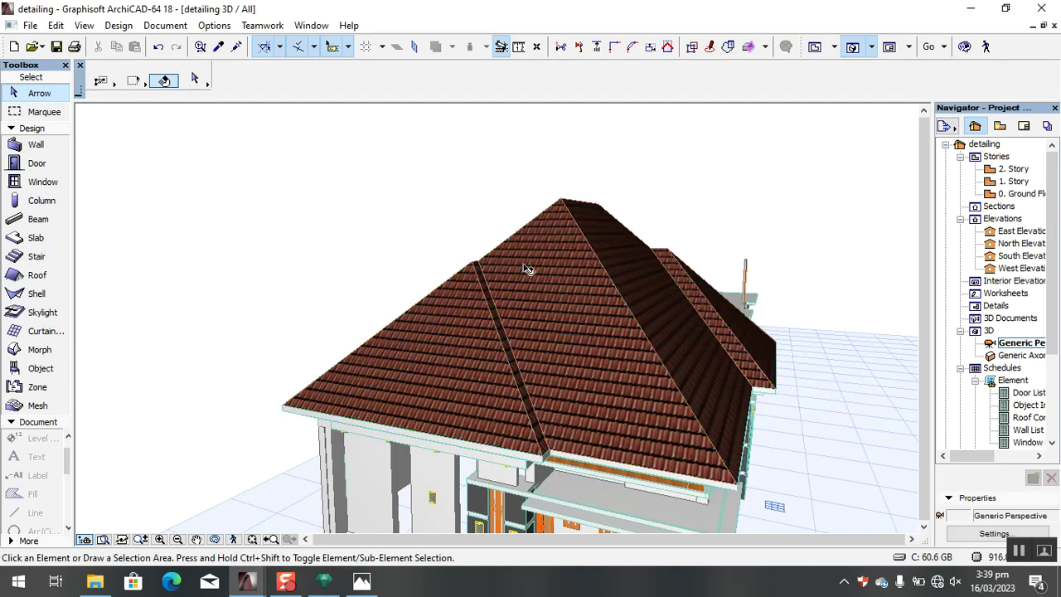
# Select only the front roof plane and review its geometry, building material and surface settings without changing them.
pyautogui.scroll(-5, 526, 269)
pyautogui.scroll(5, 516, 295)
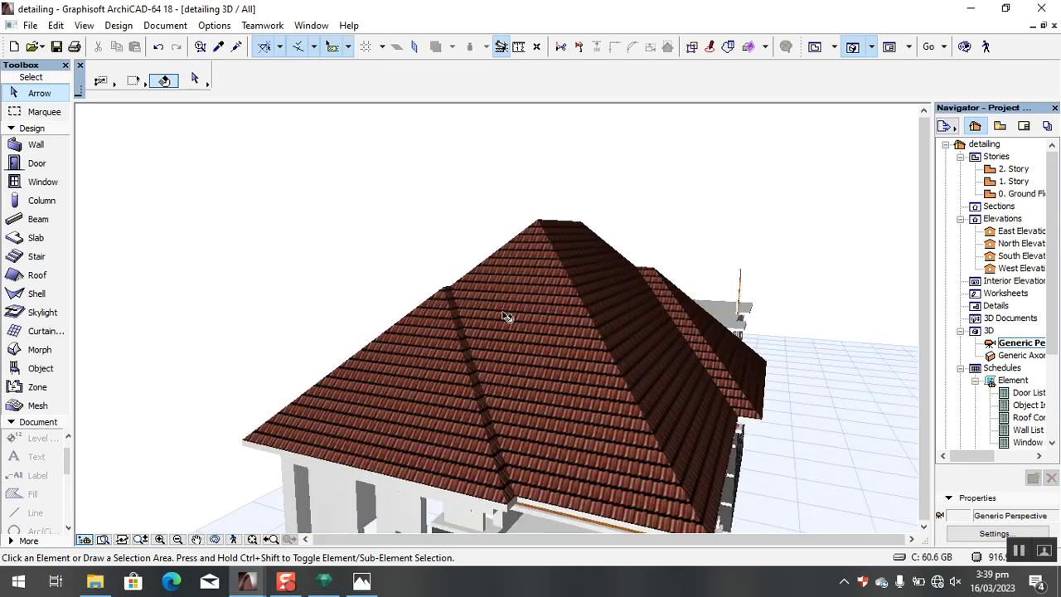
pyautogui.click(522, 286)
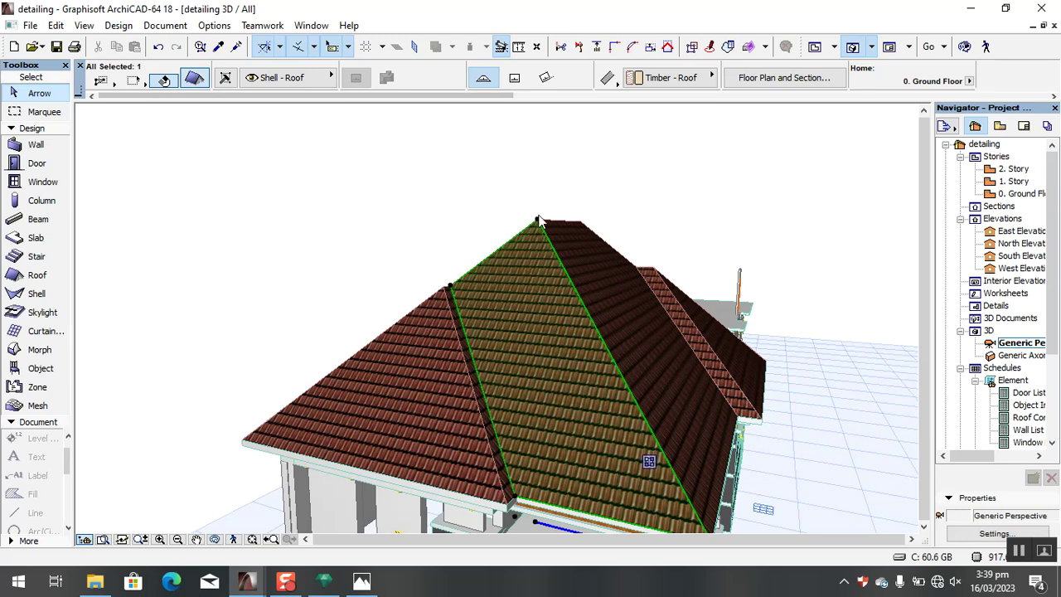
pyautogui.hotkey('ctrl', 't')
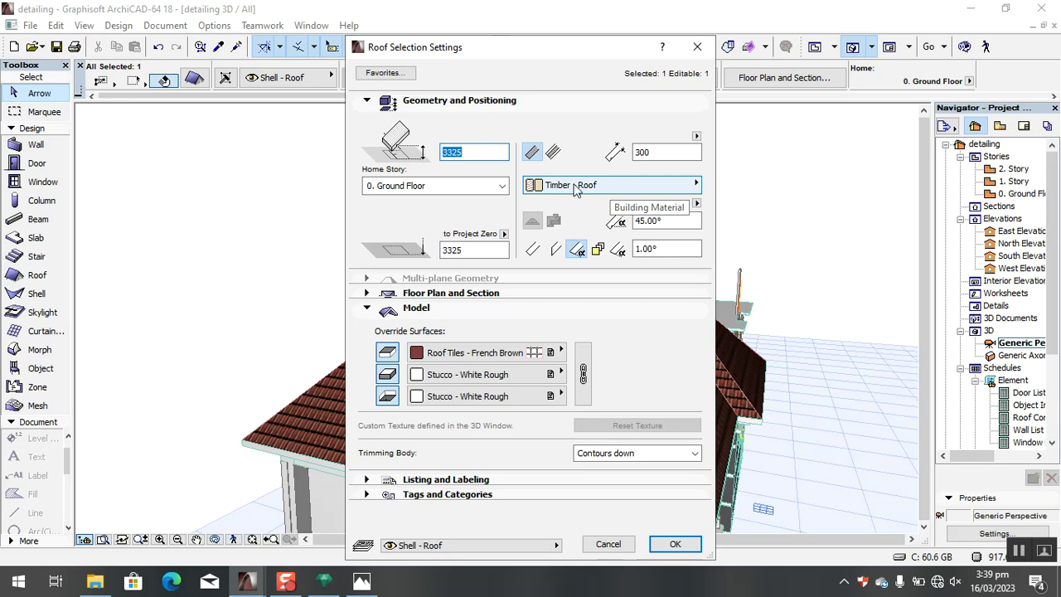
pyautogui.click(697, 47)
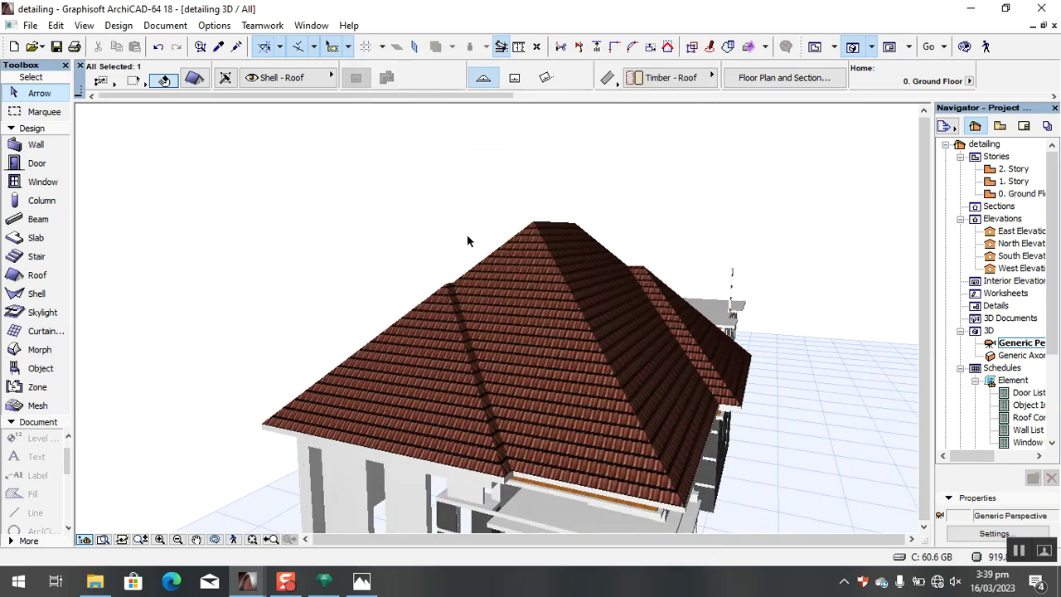
# Examine the neighbouring houses in the 3D model, inspecting the stepped tiled roof and small front gable of the farthest one up close.
pyautogui.scroll(-10, 466, 235)
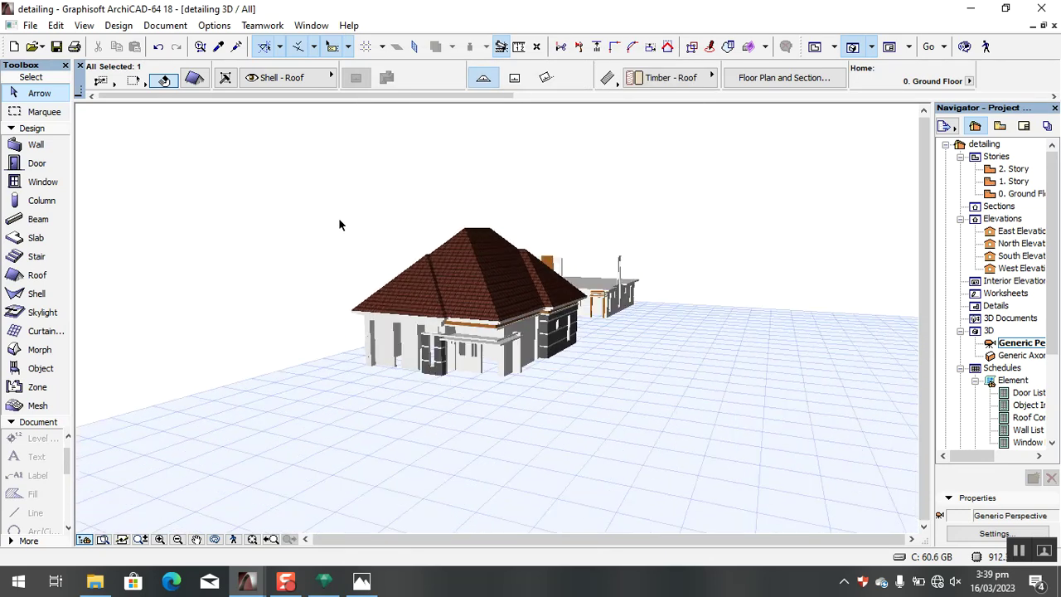
pyautogui.scroll(-3, 338, 224)
pyautogui.keyDown('shift'); pyautogui.moveTo(319, 211); pyautogui.dragTo(265, 219, button='middle'); pyautogui.keyUp('shift')
pyautogui.scroll(-3, 678, 222)
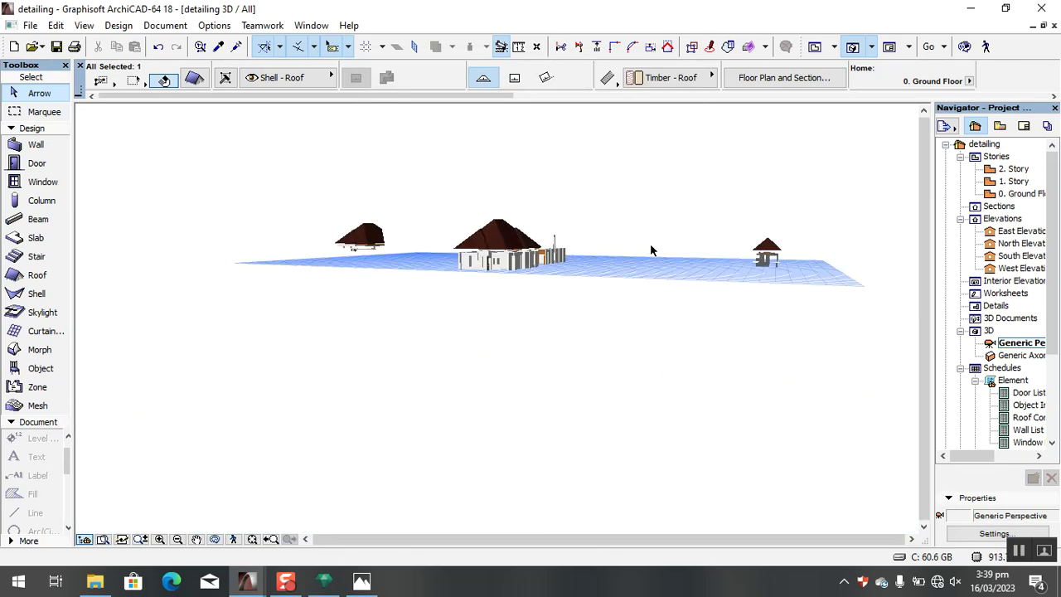
pyautogui.scroll(5, 792, 237)
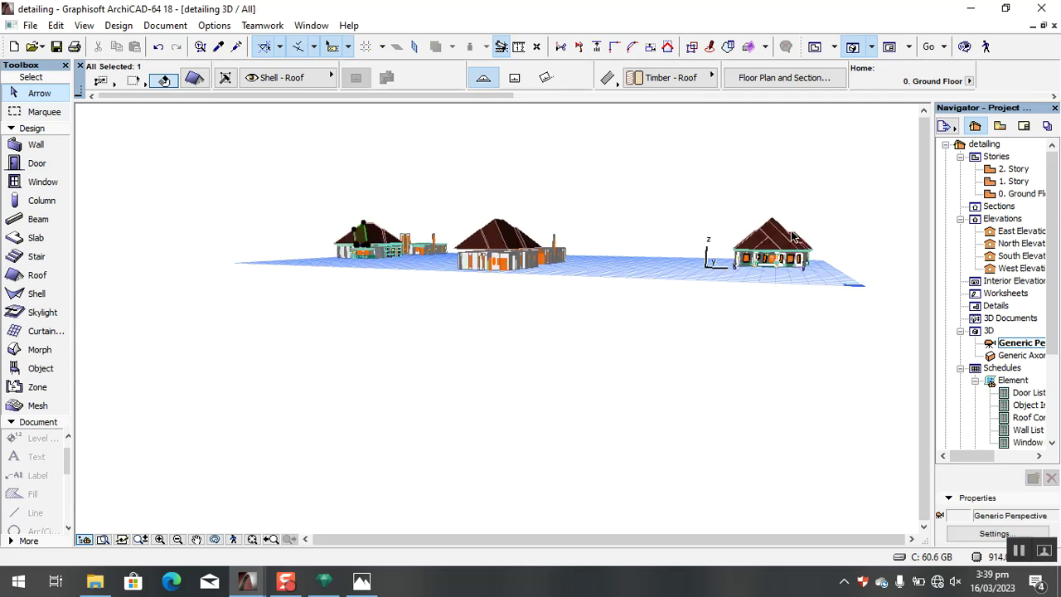
pyautogui.scroll(-5, 749, 244)
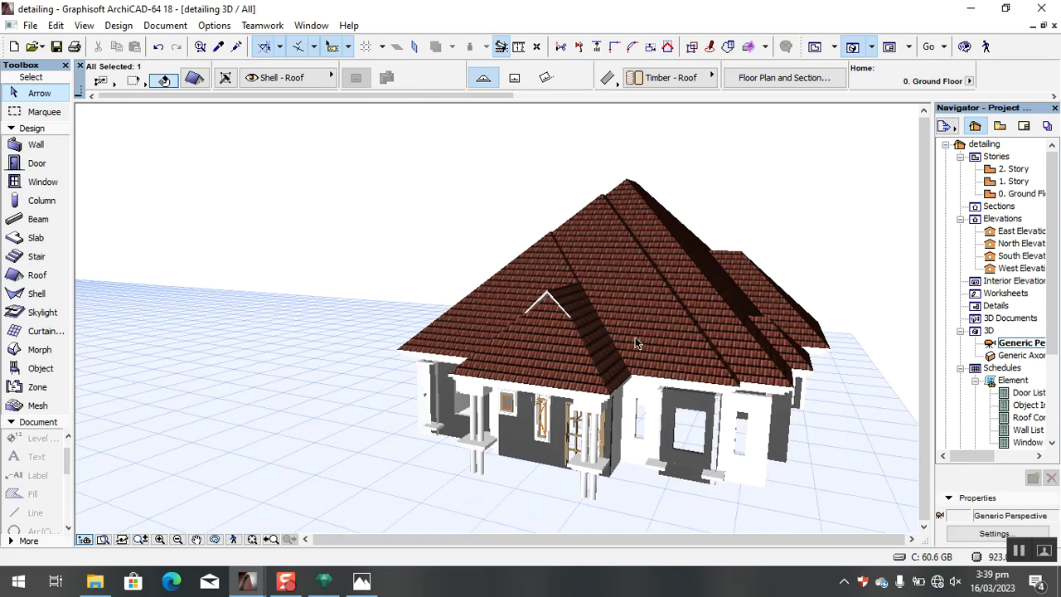
pyautogui.scroll(2, 640, 365)
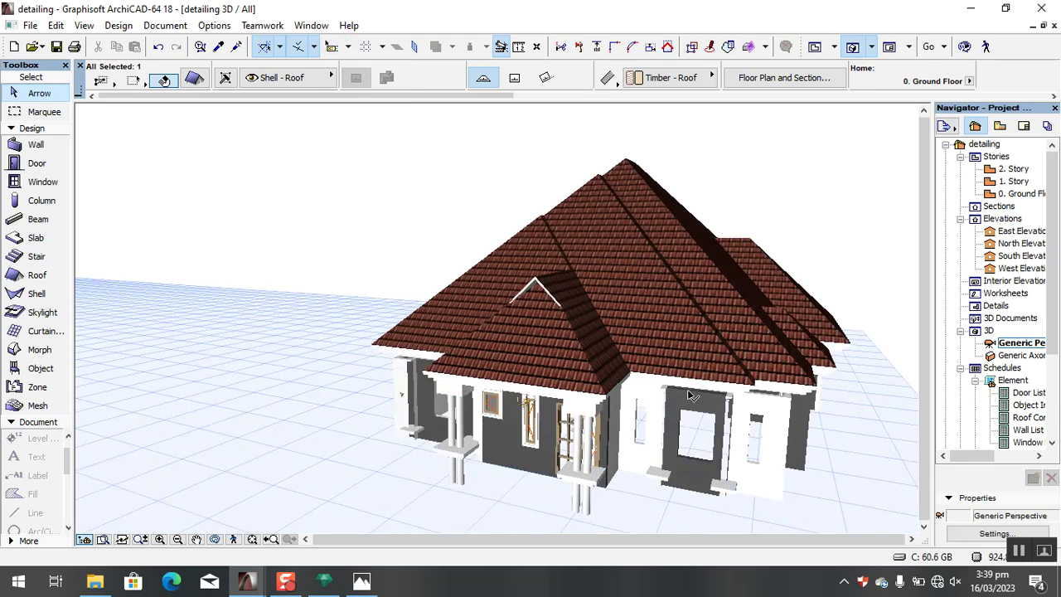
pyautogui.scroll(3, 759, 227)
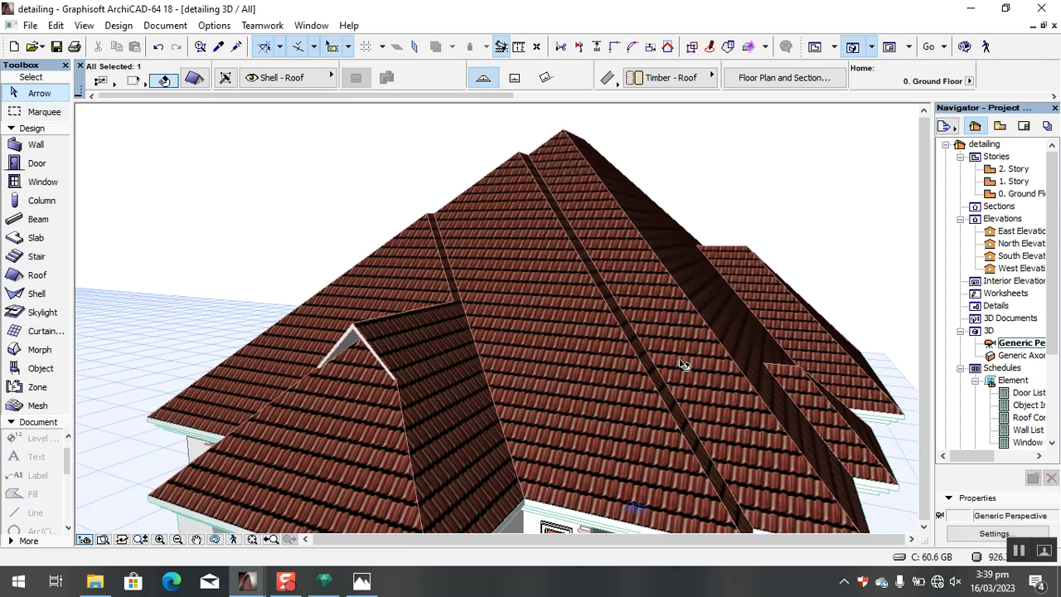
# Switch to Photos to view the finished house render frontghhx.jpg, and check the night scene's Final Rendering progress in the rendering program.
pyautogui.click(362, 582)
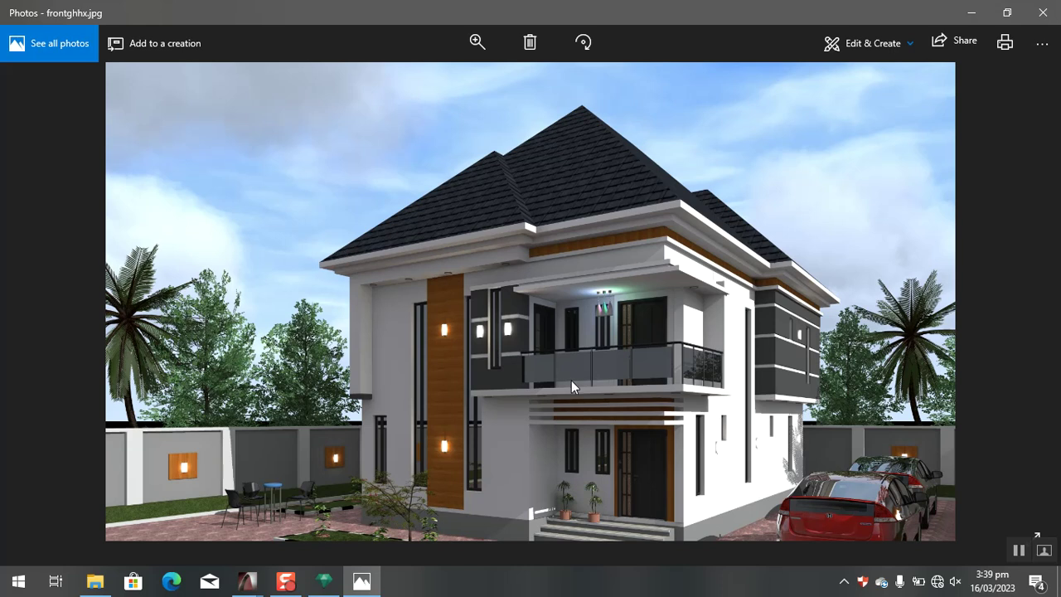
pyautogui.click(324, 580)
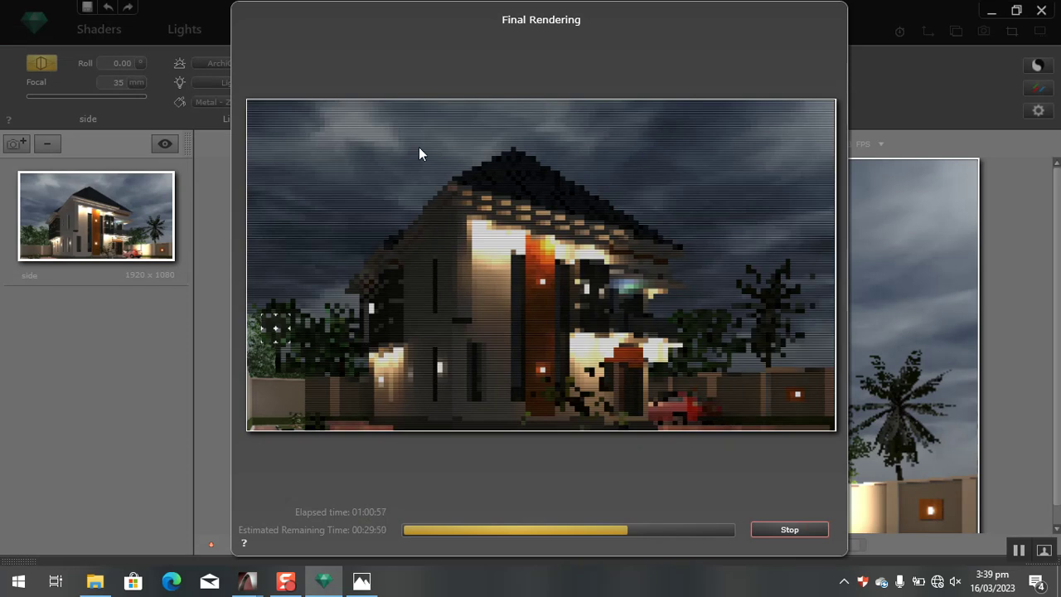
pyautogui.click(361, 580)
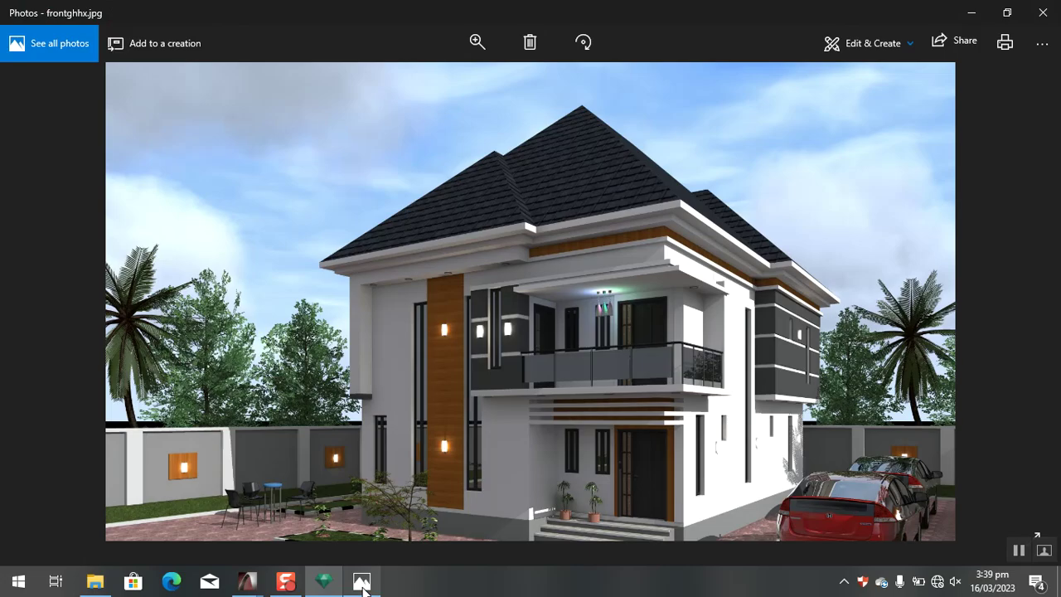